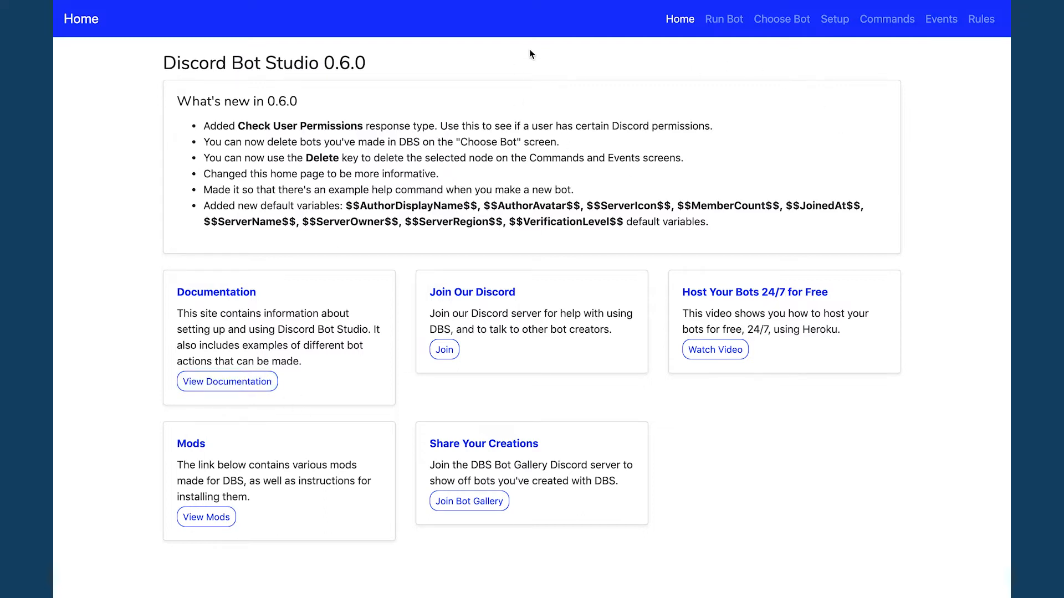
Step: Review the Setup form, leaving the command prefix as '!' after removing a stray character
left_click(835, 21)
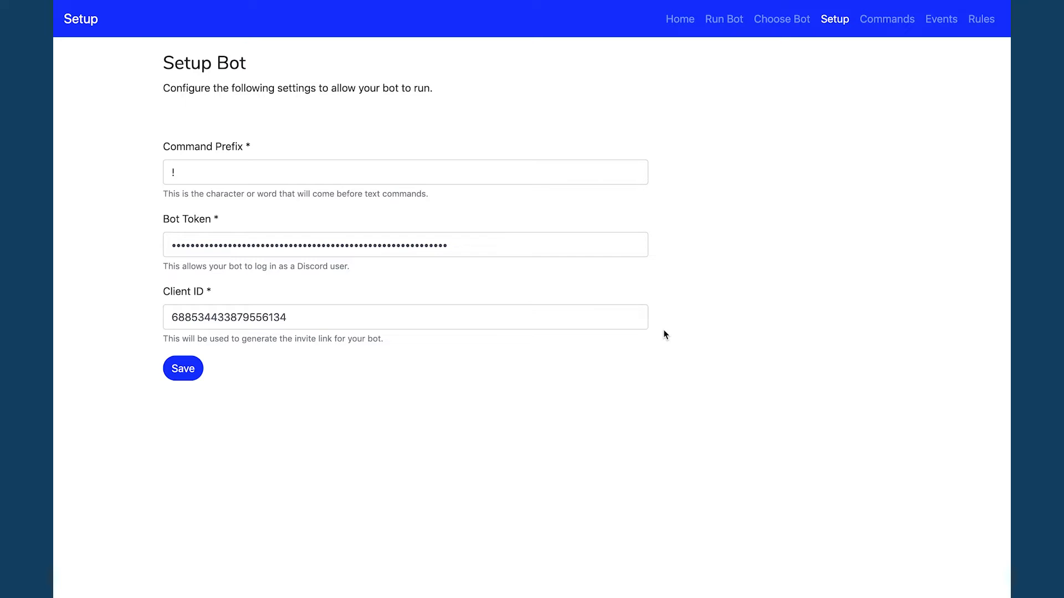
left_click(184, 174)
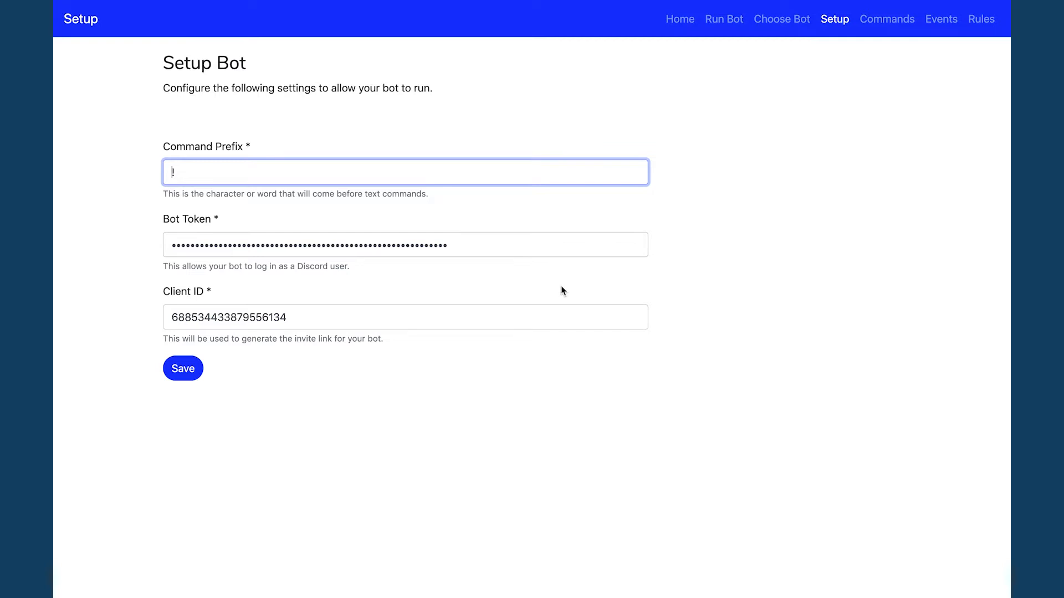
type("t")
key("BackSpace")
left_click(639, 204)
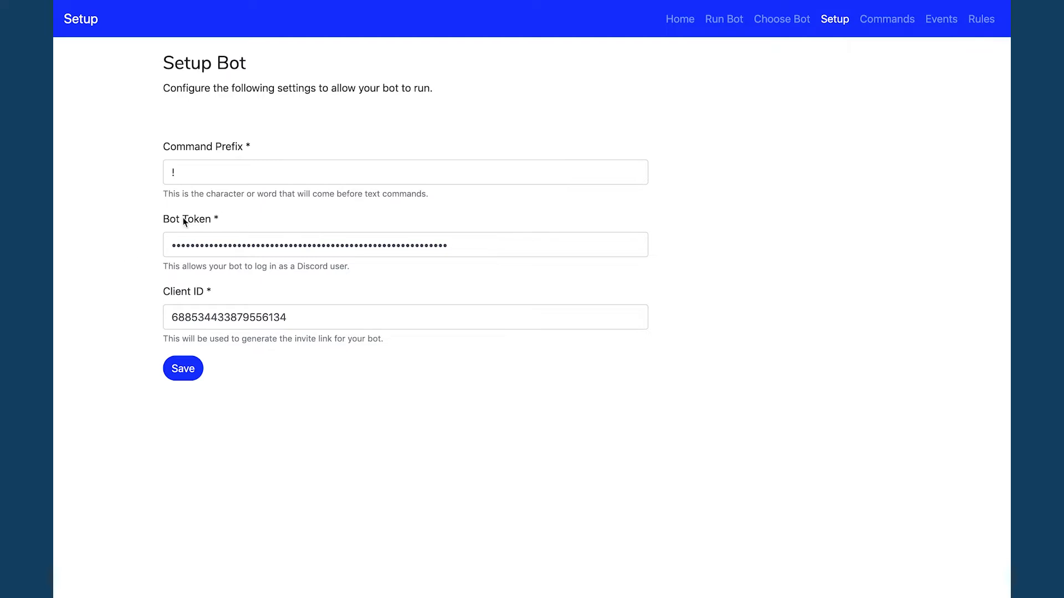
key("ctrl+Left")
key("ctrl+Left")
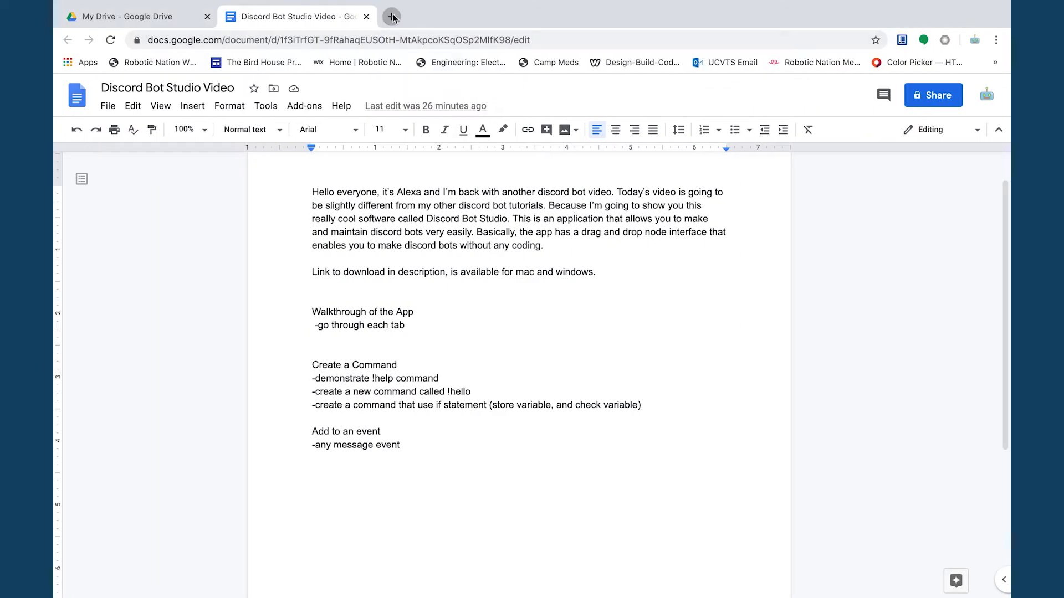
Step: Reach tutorial-bot's Bot settings in the Discord Developer Portal from discord.com
key("ctrl+t")
type("discord.com")
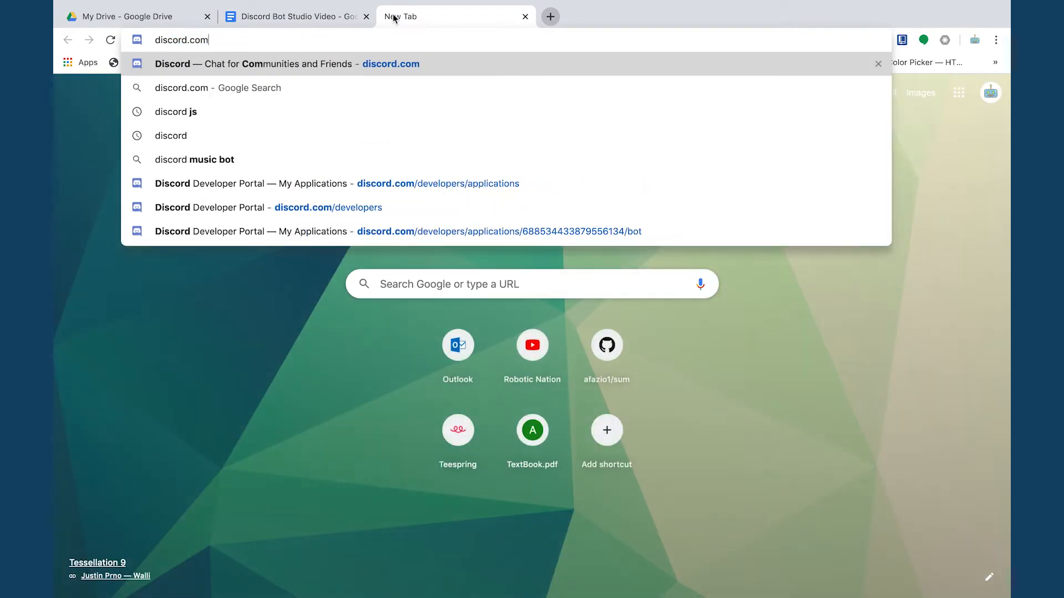
key("Return")
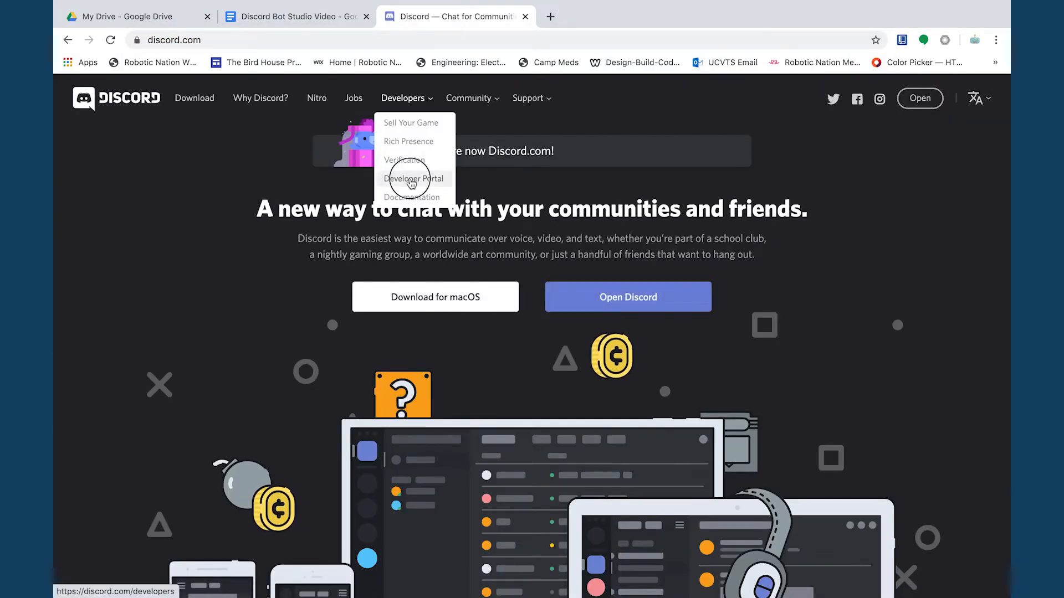
left_click(410, 179)
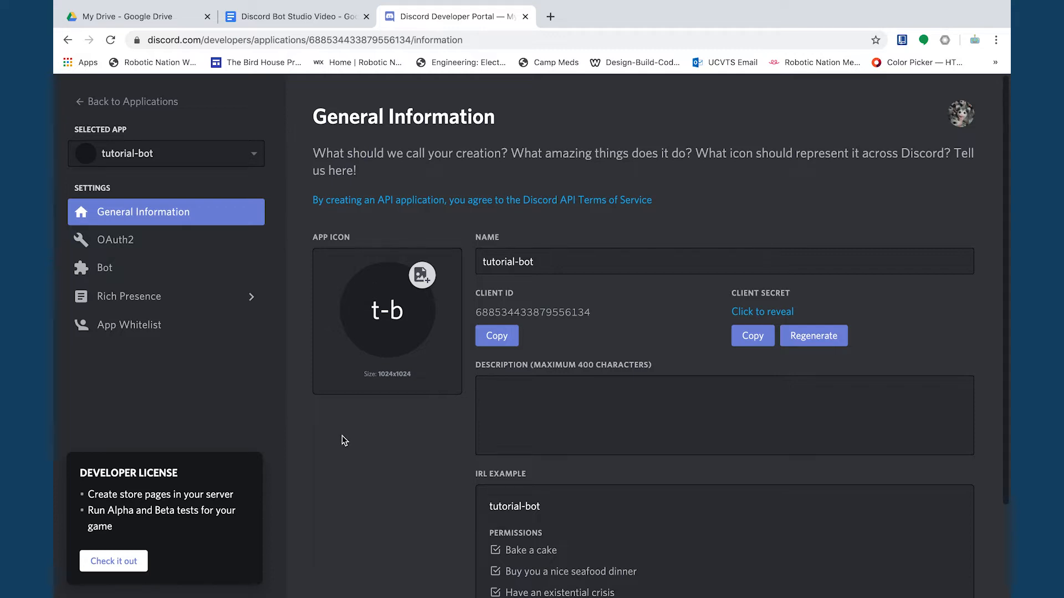
scroll(617, 442, "down", 1)
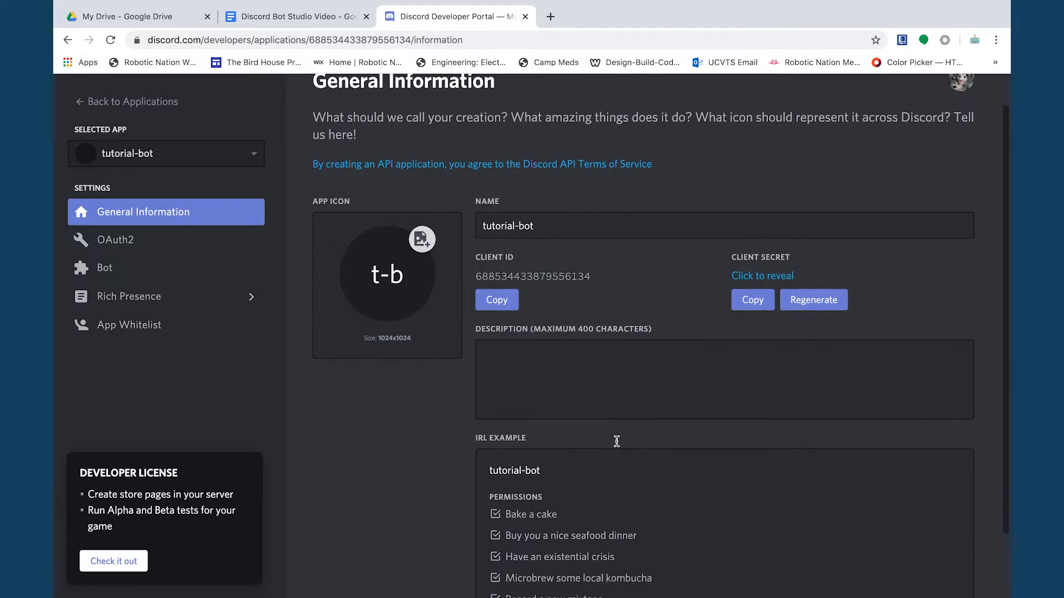
scroll(616, 446, "down", 2)
scroll(616, 446, "up", 2)
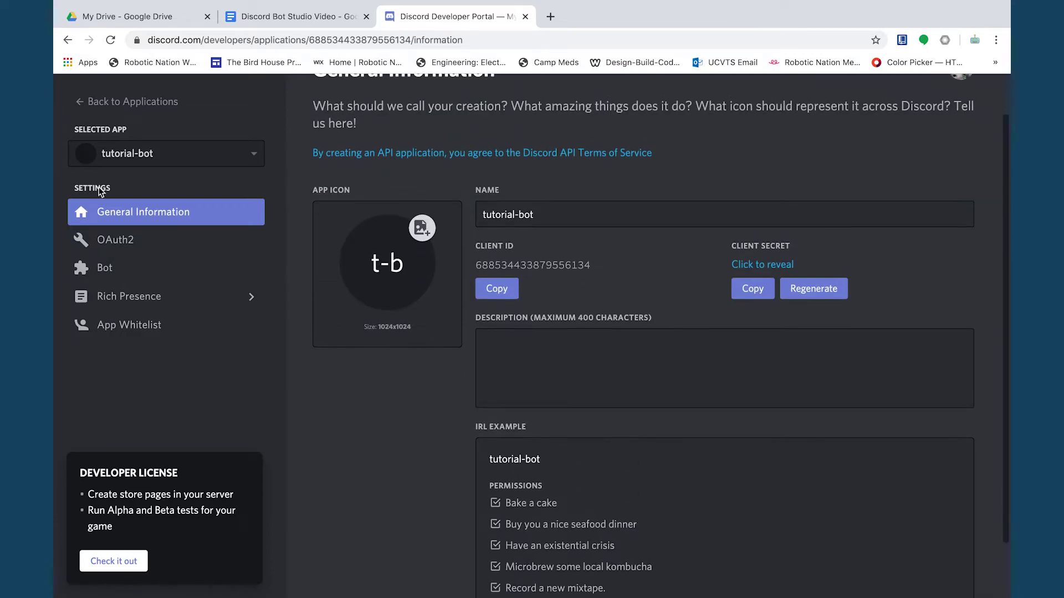
left_click(115, 272)
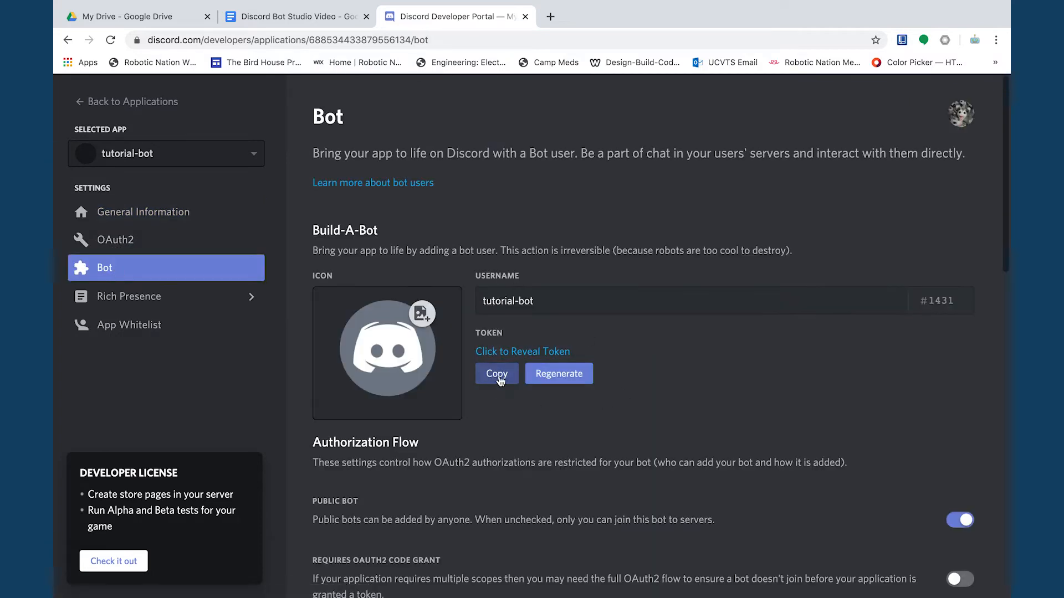
Step: Glance at the video notes, then view tutorial-bot's General Information for its client ID
left_click(296, 18)
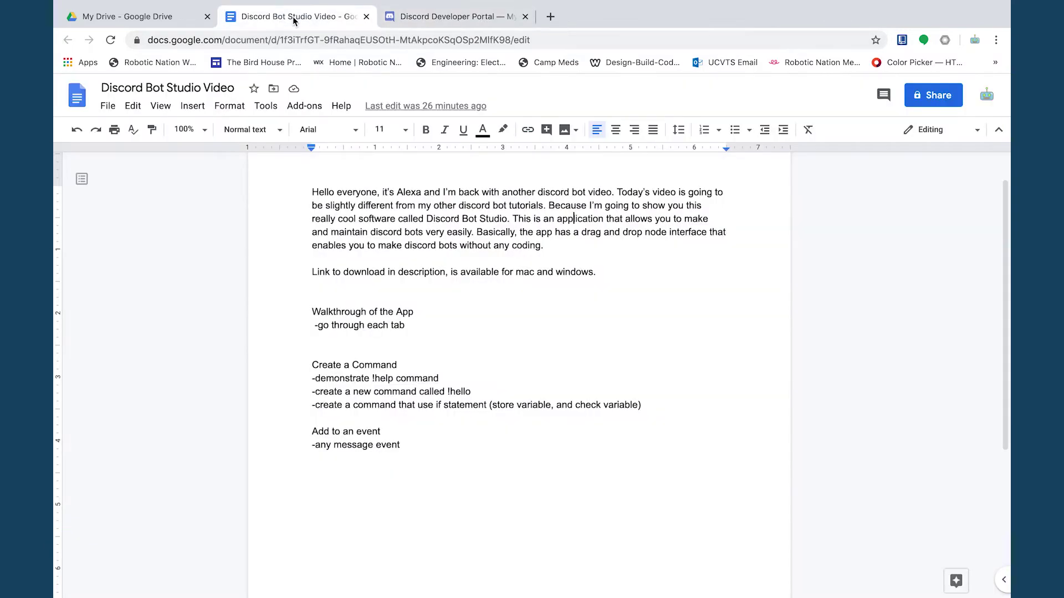
left_click(432, 17)
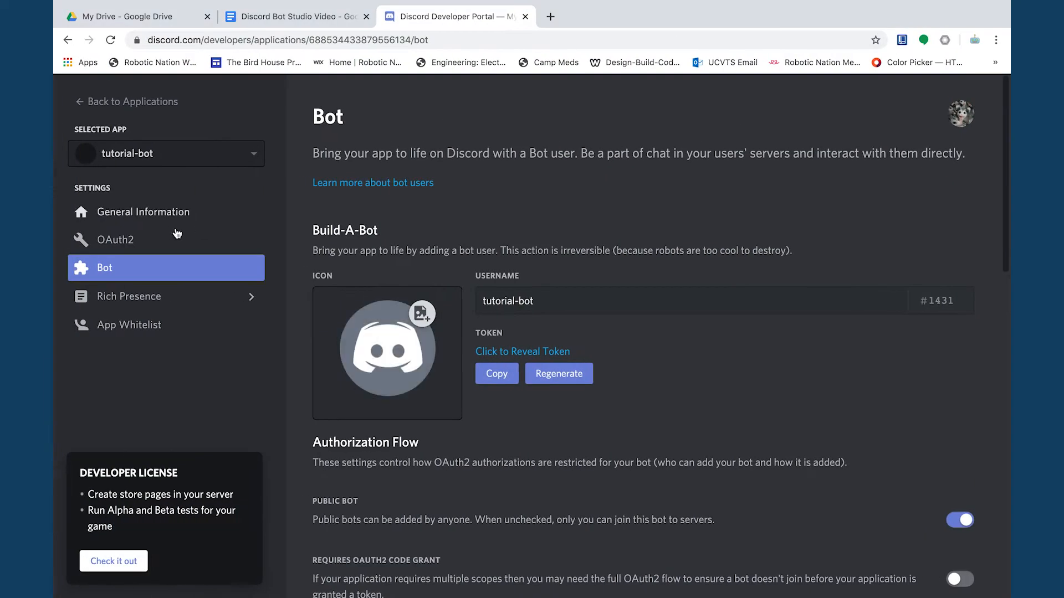
left_click(163, 216)
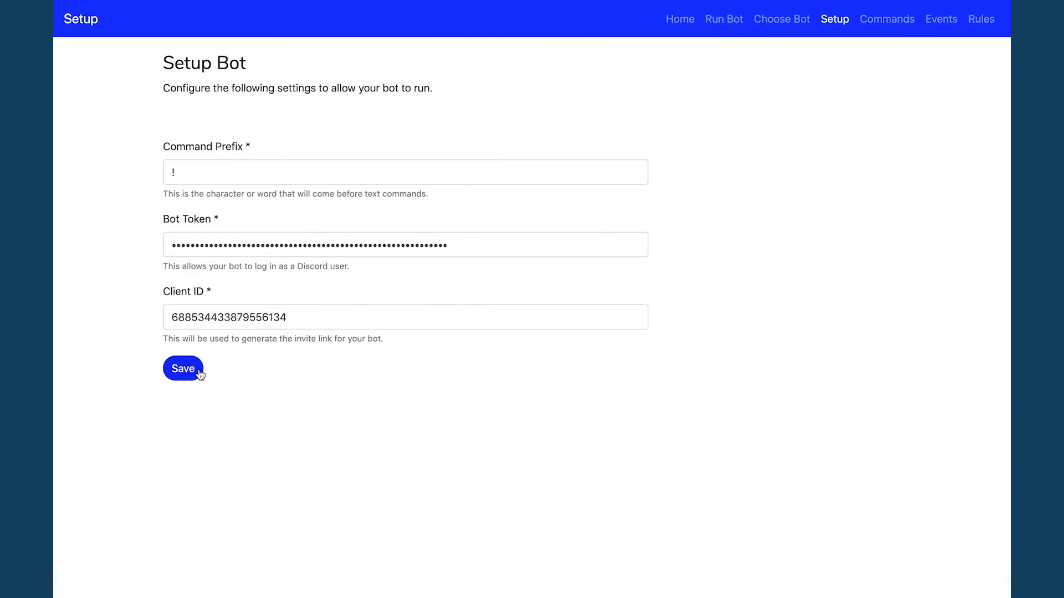
Step: Save the bot setup settings and go to the Choose Bot page
left_click(183, 368)
left_click(181, 370)
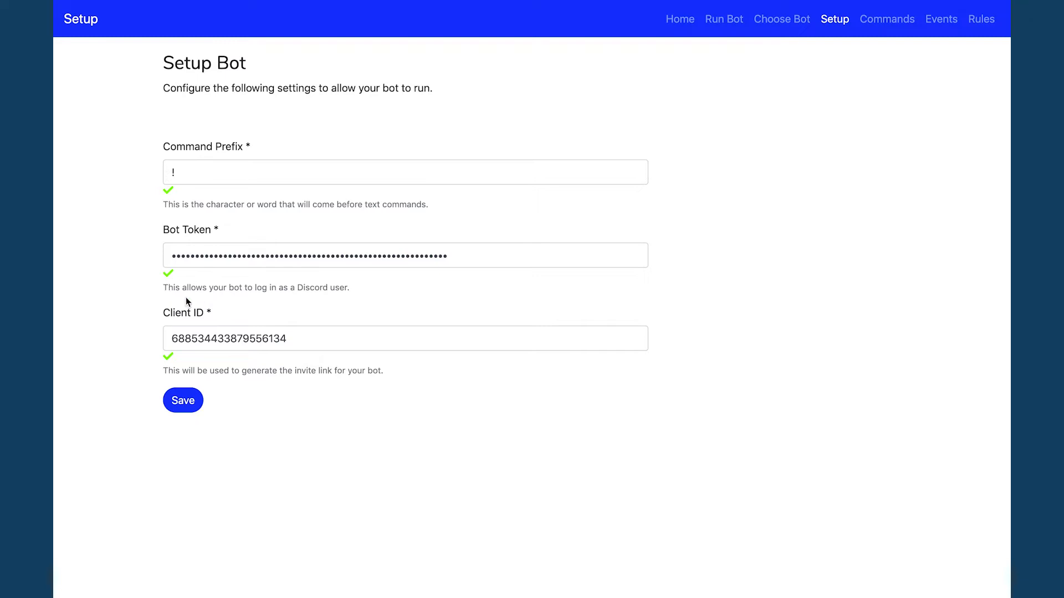
left_click(782, 23)
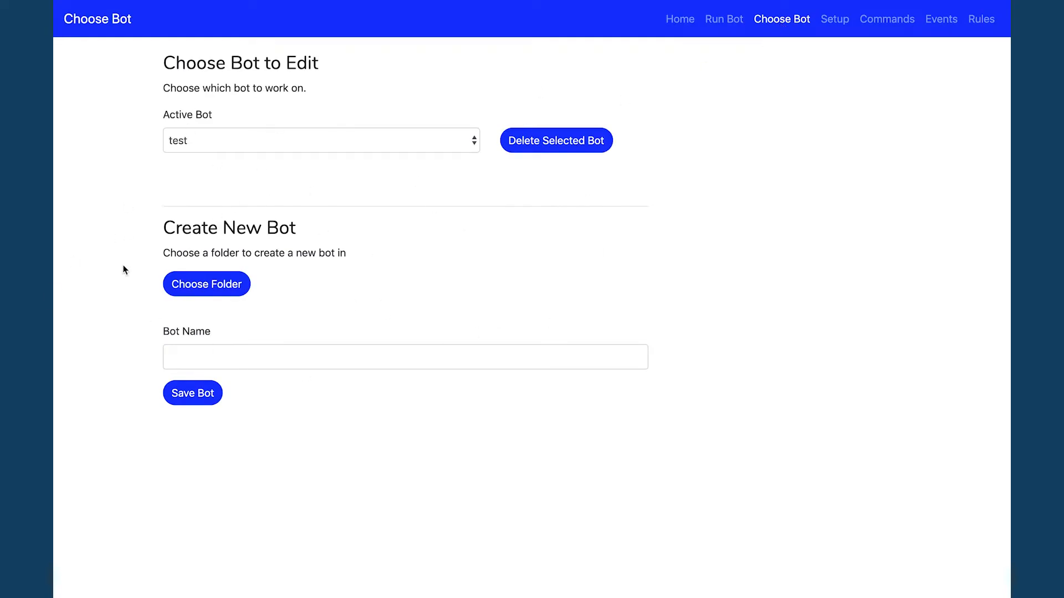
Step: Start choosing a folder for a new bot, then cancel the picker without selecting one
left_click(210, 287)
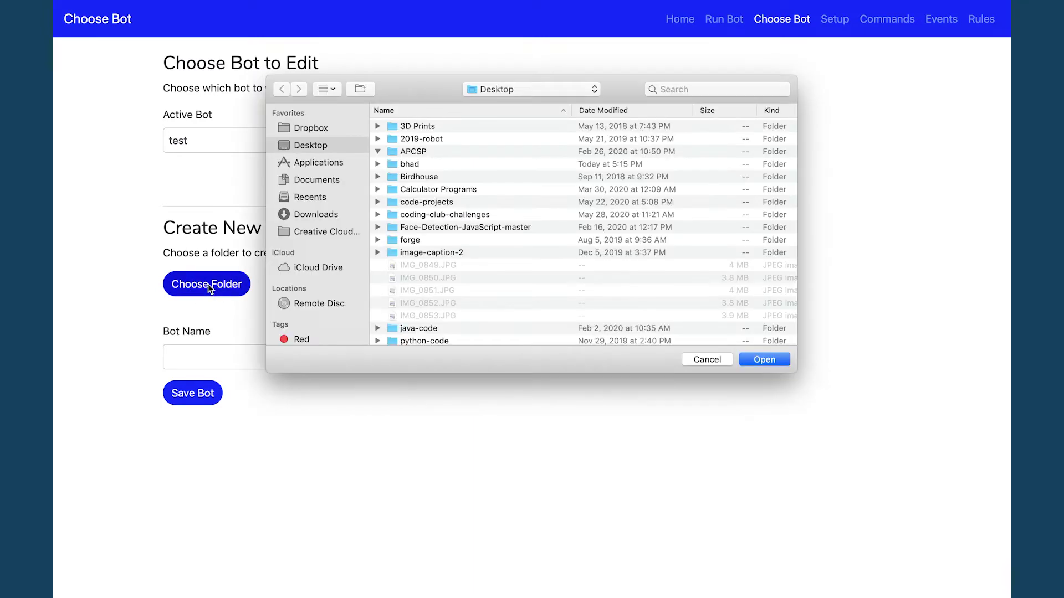
scroll(623, 274, "down", 5)
scroll(623, 274, "up", 5)
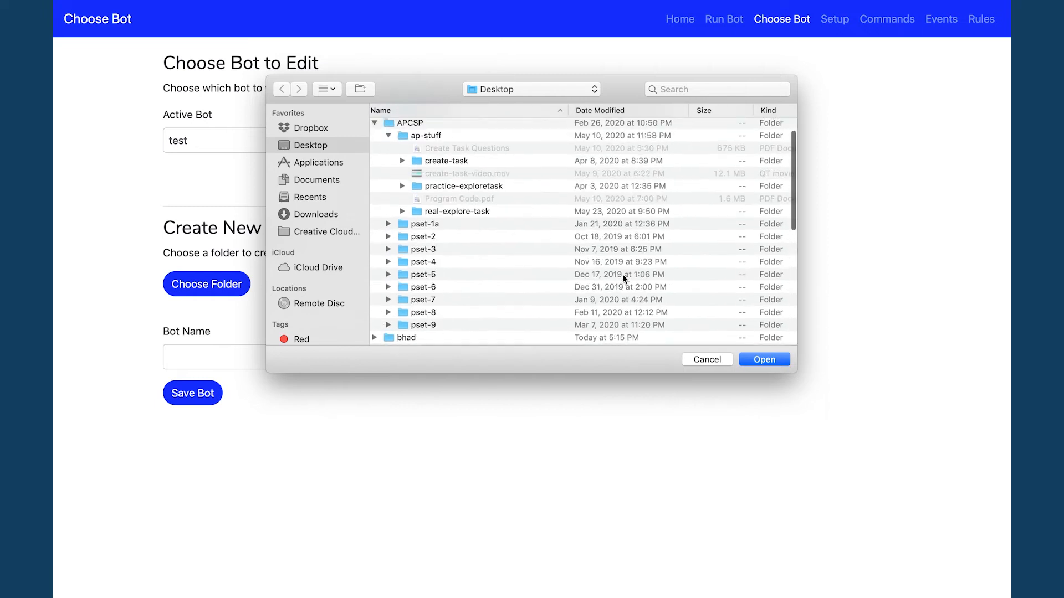
left_click(703, 360)
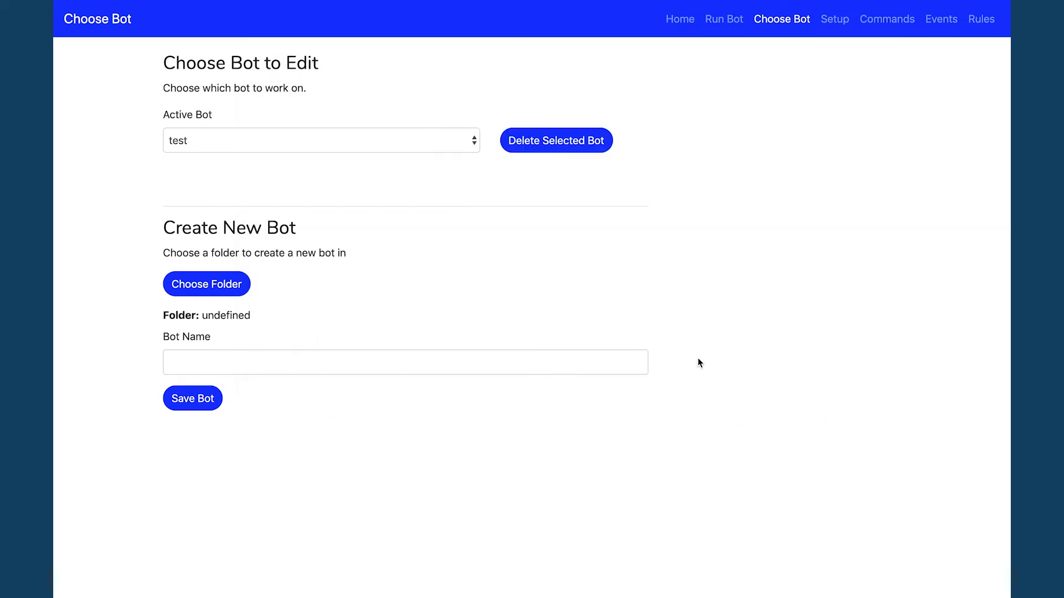
Step: Check the test folder on the desktop, then return and expand the Active Bot list
key("ctrl+Right")
key("ctrl+Right")
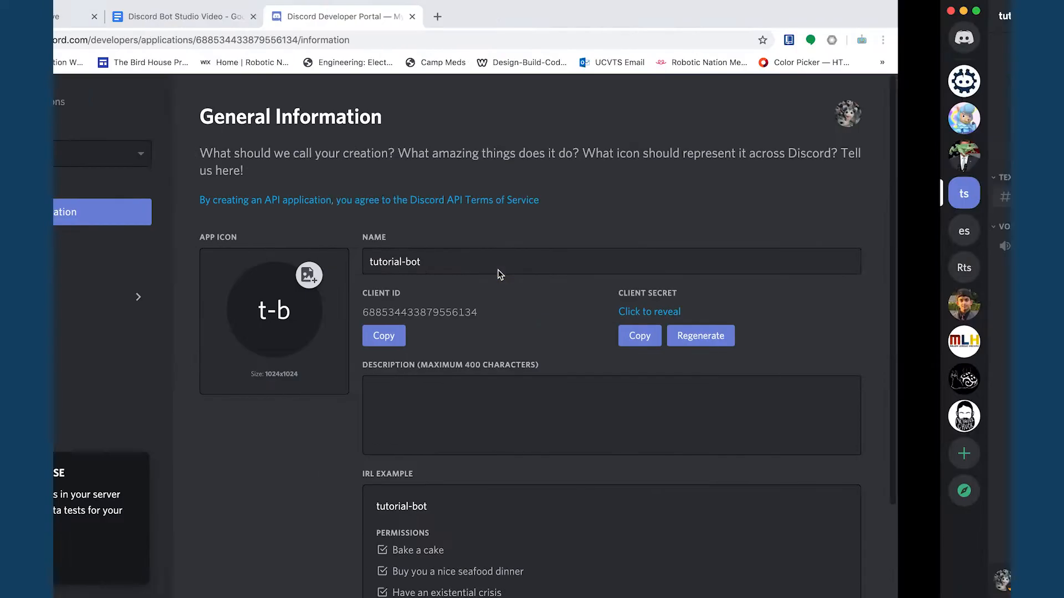
key("ctrl+Right")
left_click_drag(663, 107, 761, 162)
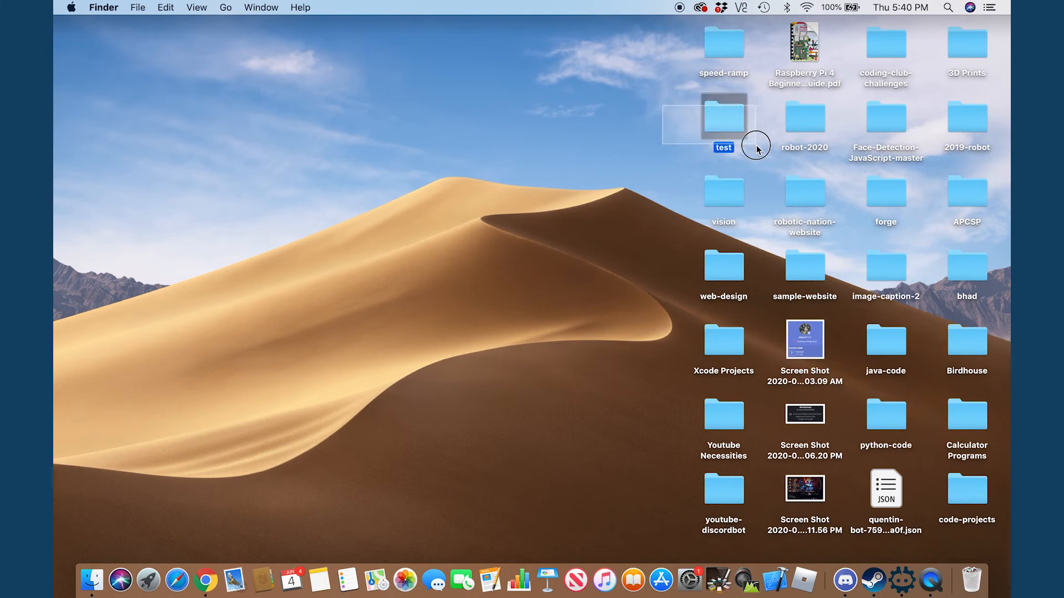
key("ctrl+Left")
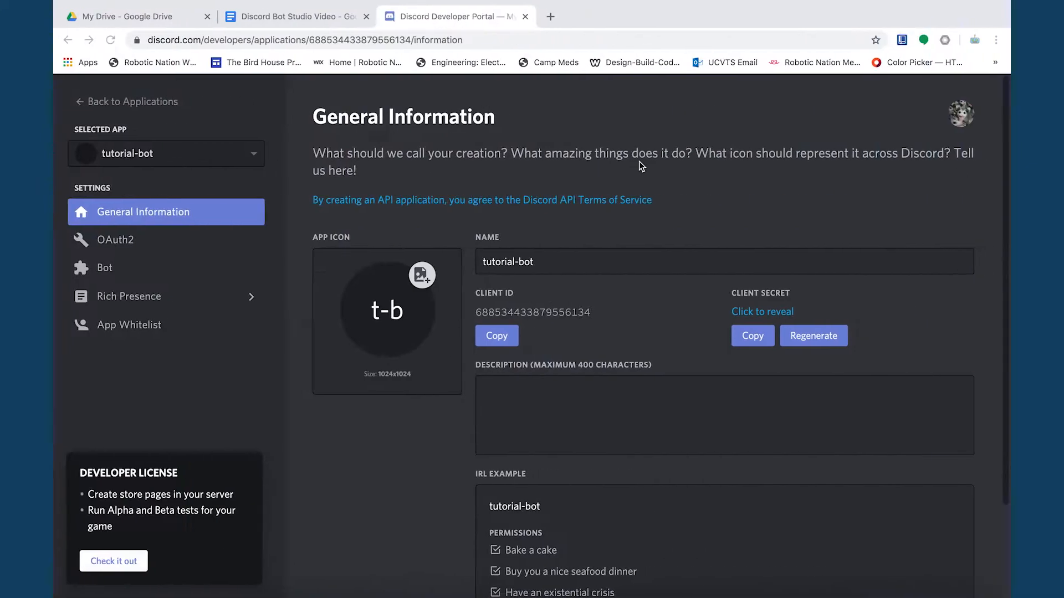
key("ctrl+Left")
key("ctrl+Left")
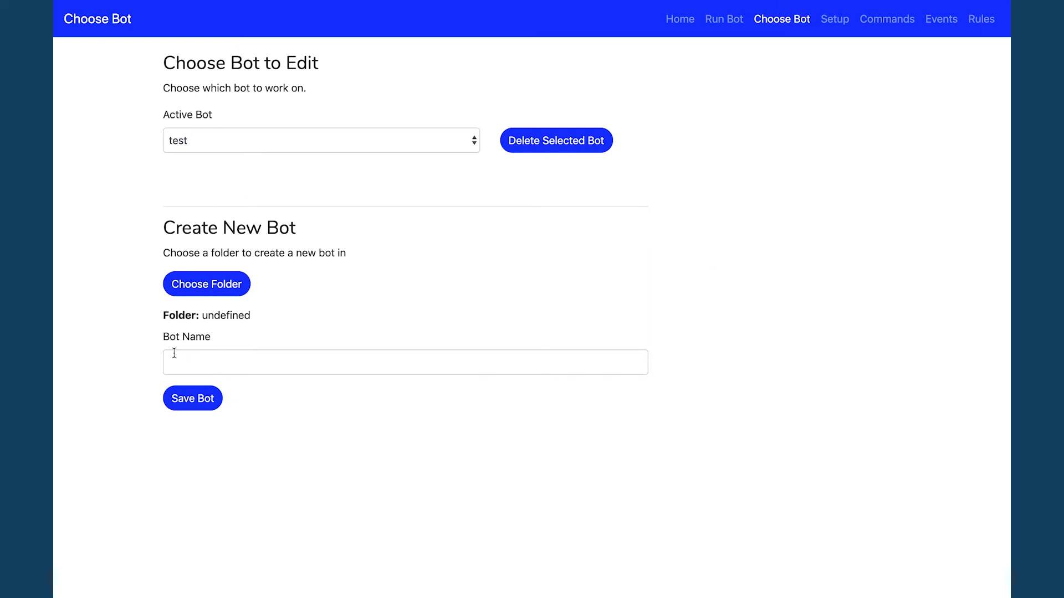
left_click(437, 144)
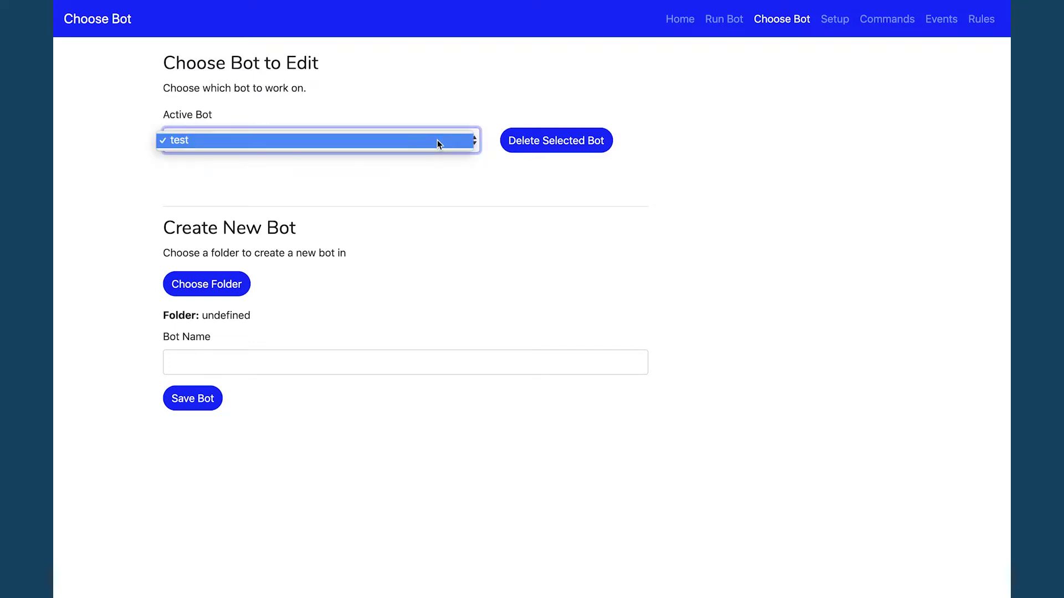
Step: Make 'test' the active bot and start it from the Run Bot page
left_click(202, 143)
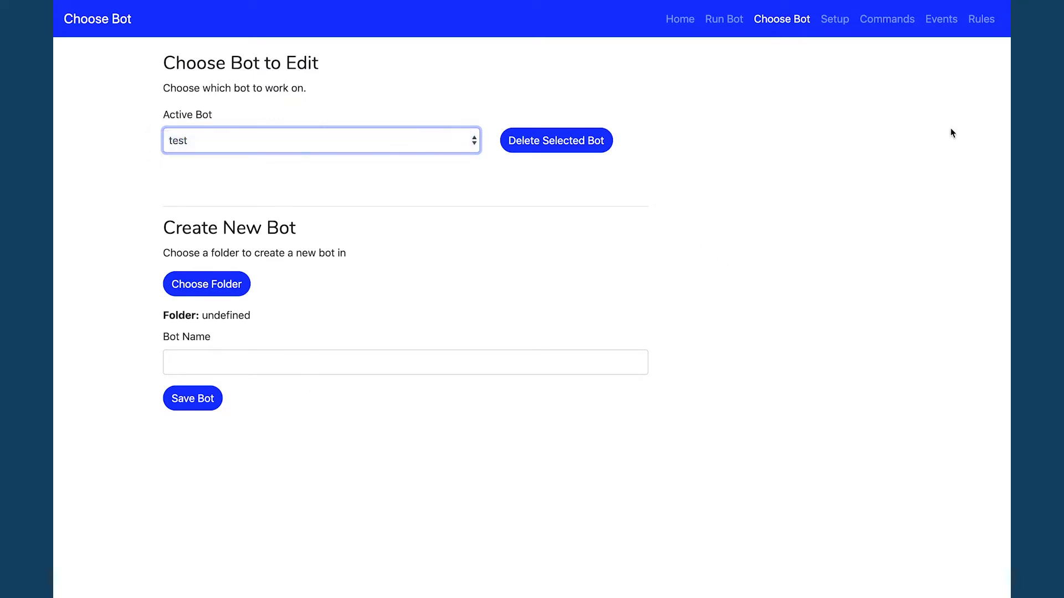
left_click(725, 20)
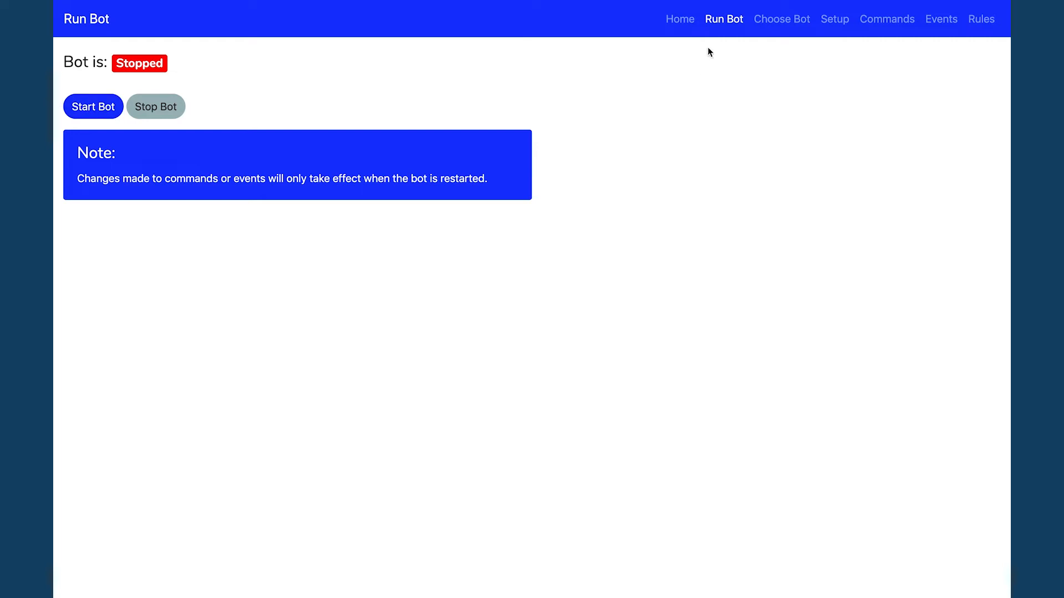
left_click(98, 109)
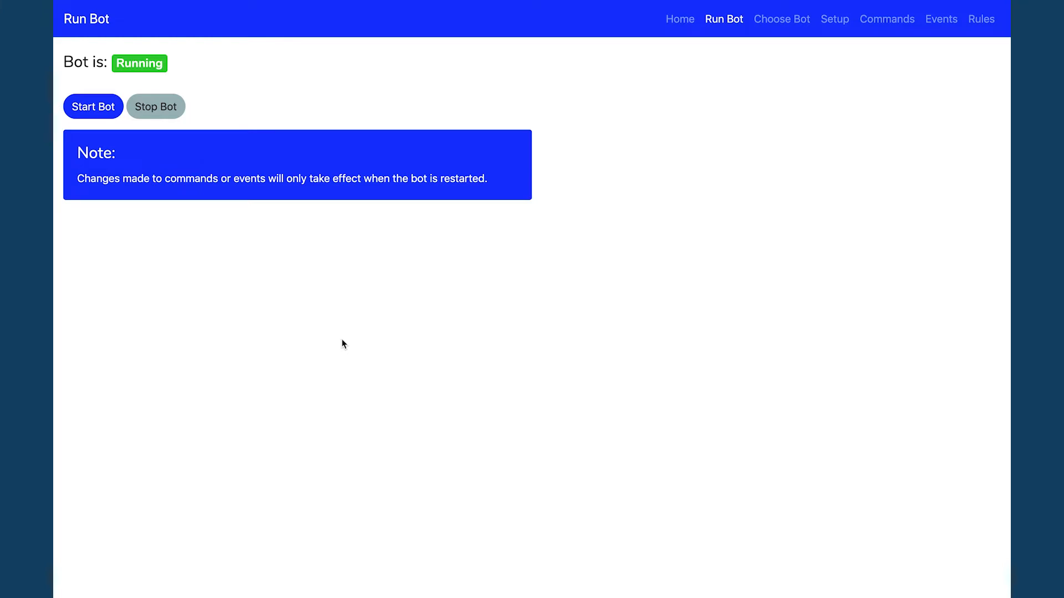
Step: Delete the sayHello response node from the commands flow
left_click(893, 26)
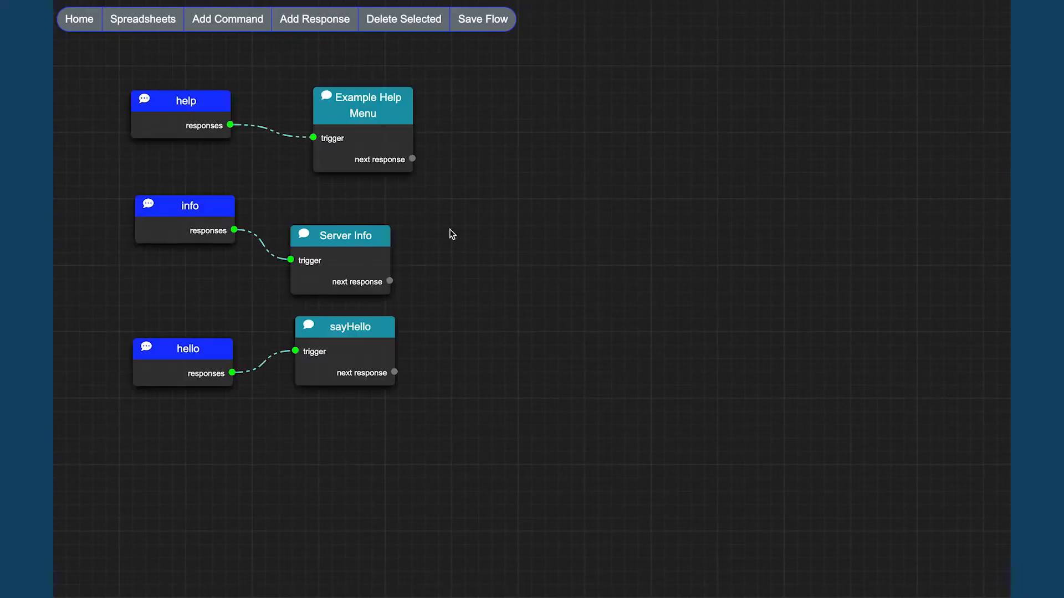
left_click(338, 331)
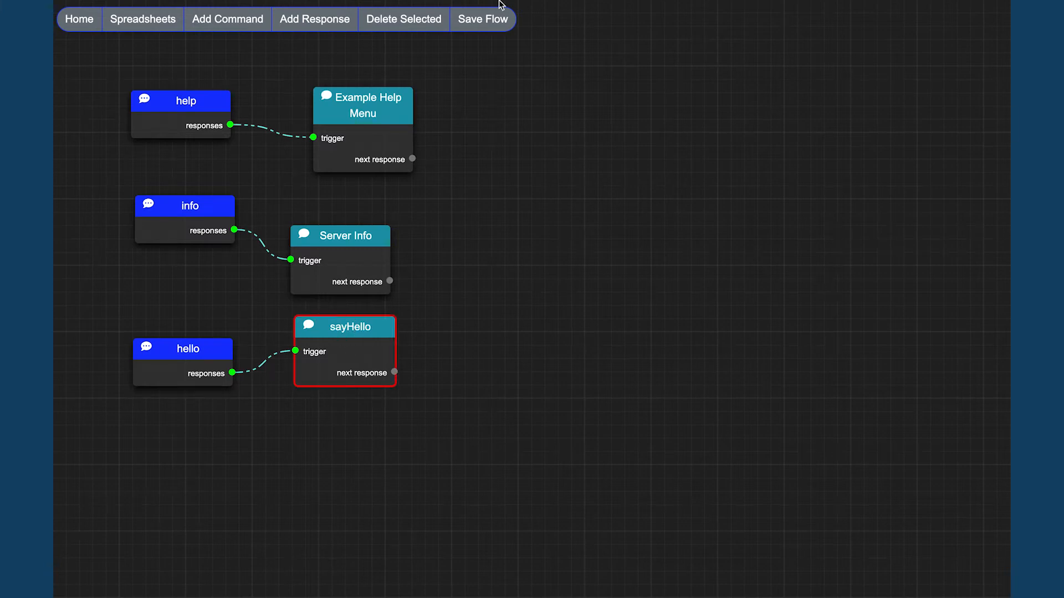
left_click(403, 18)
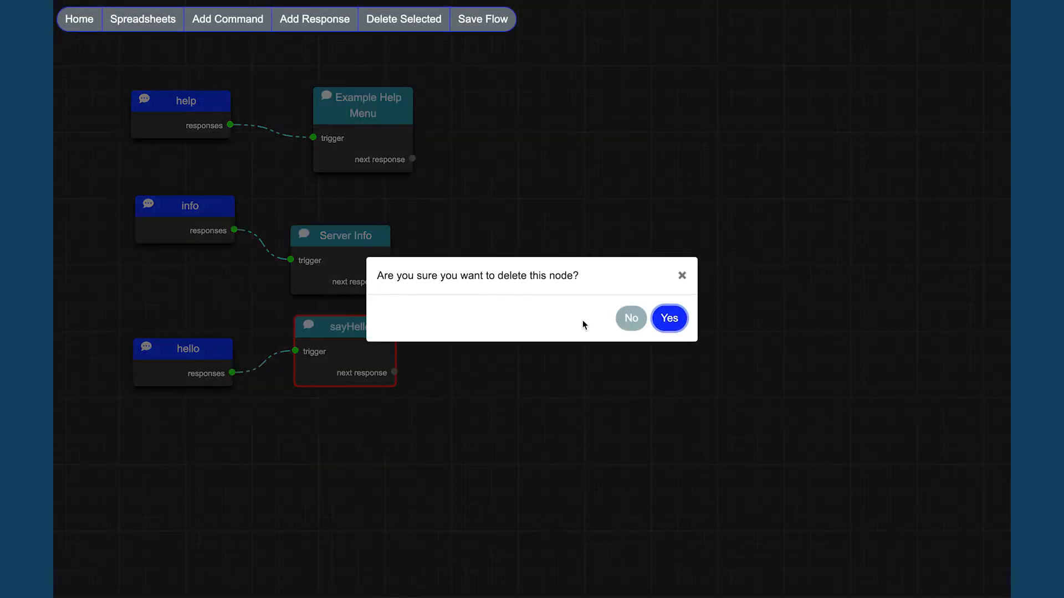
left_click(670, 319)
Step: Delete the hello command node, then select the help command
left_click(208, 354)
left_click(404, 25)
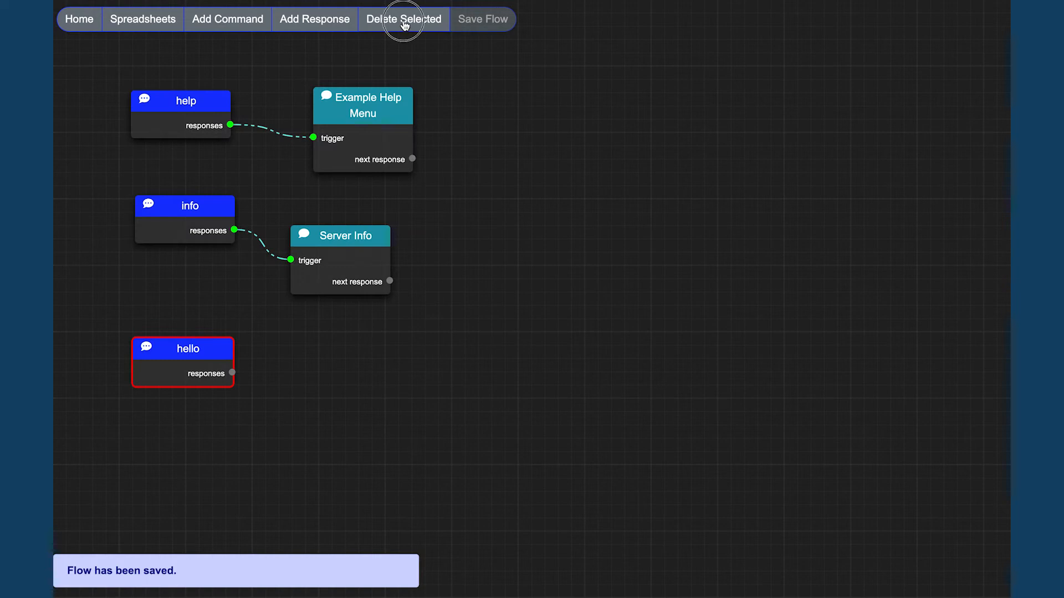
left_click(670, 315)
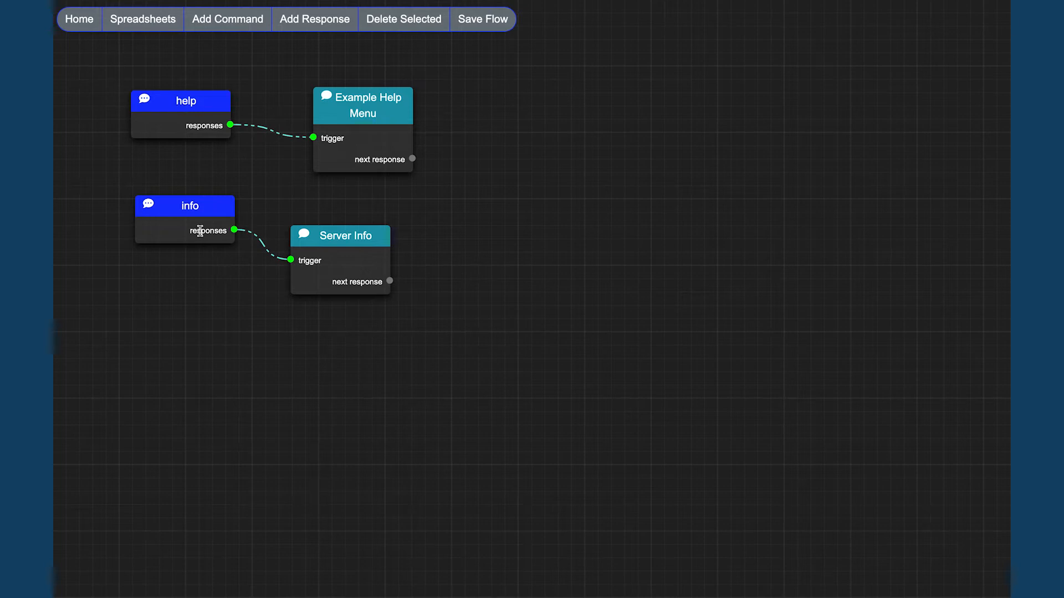
left_click(174, 108)
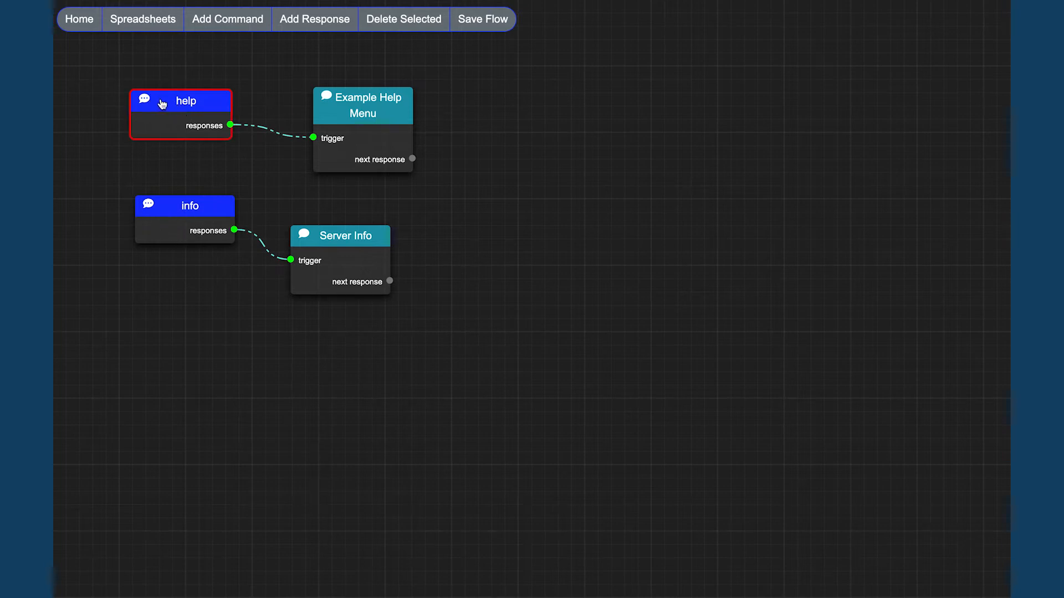
double_click(165, 107)
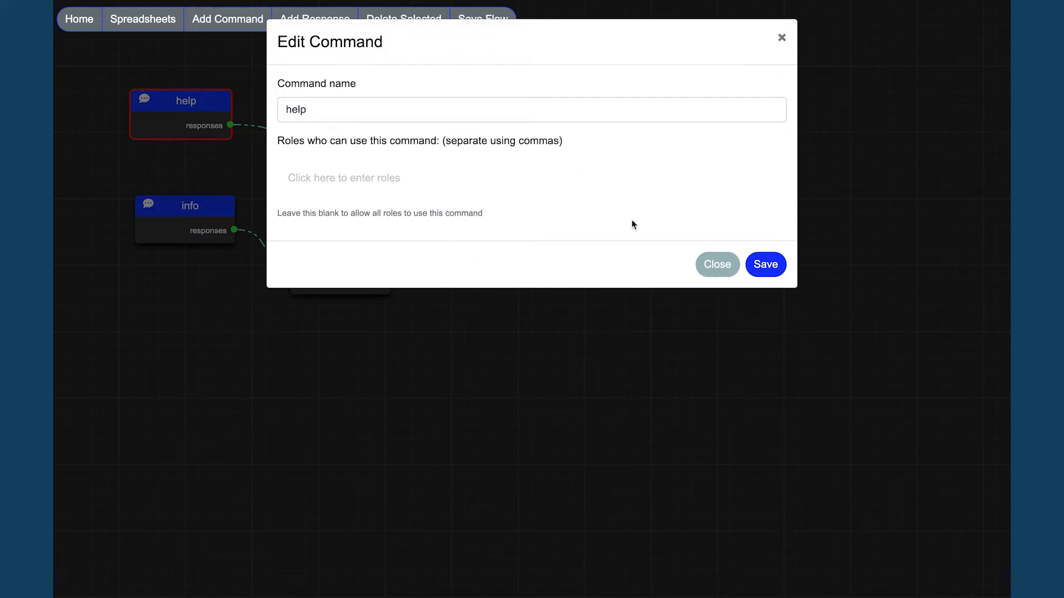
left_click(769, 264)
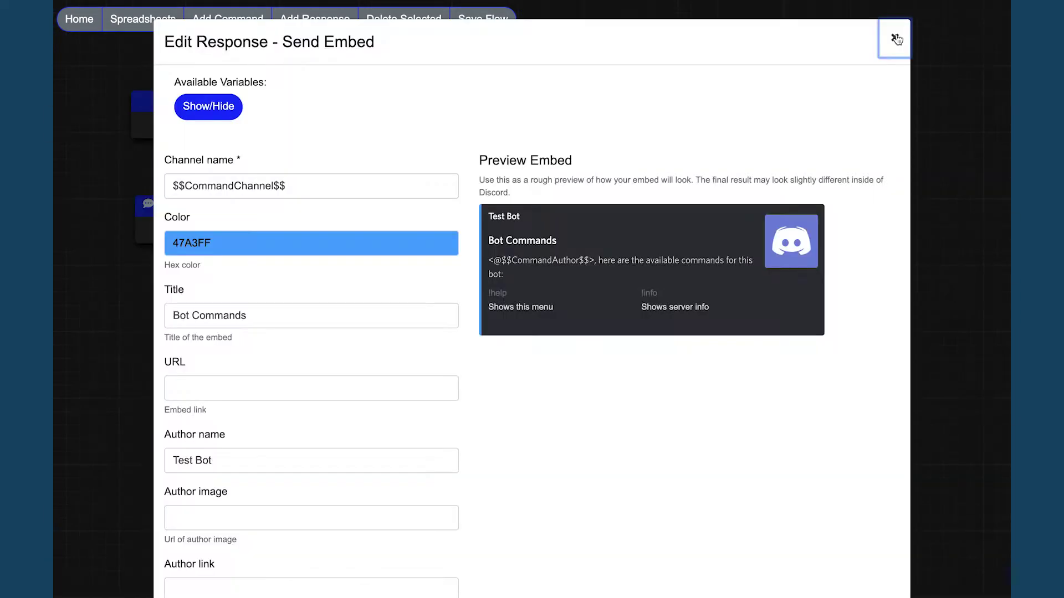
left_click(896, 39)
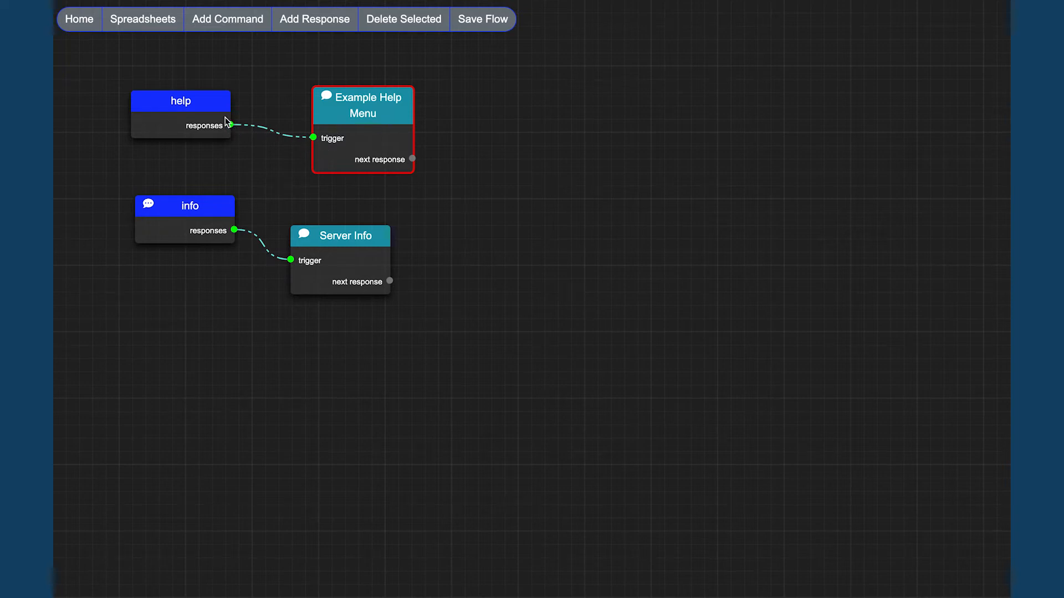
Step: Set the Example Help Menu embed's colour to golden yellow FFCB52
double_click(351, 120)
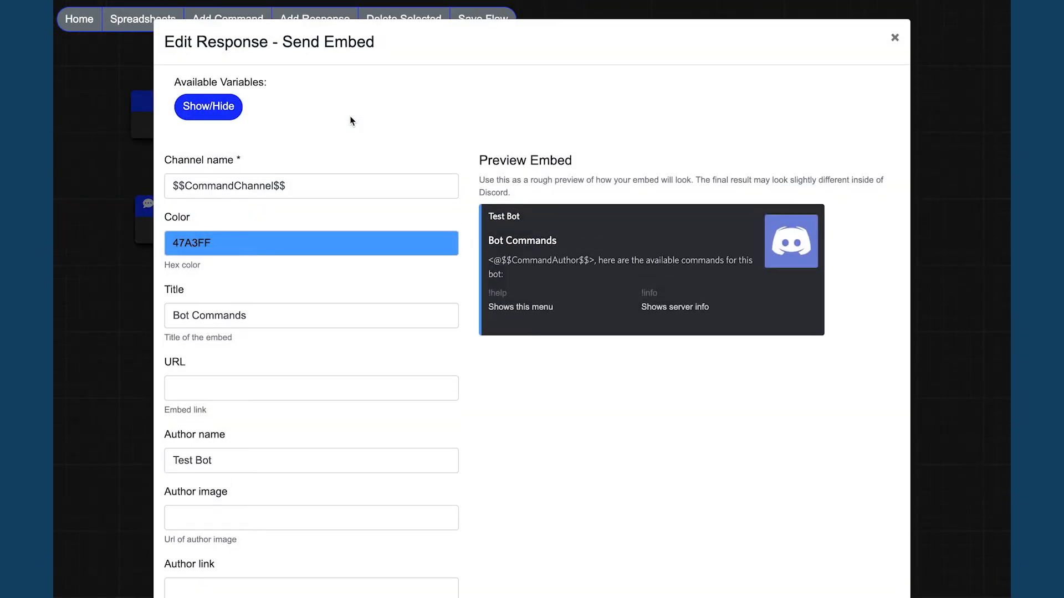
scroll(449, 260, "down", 1)
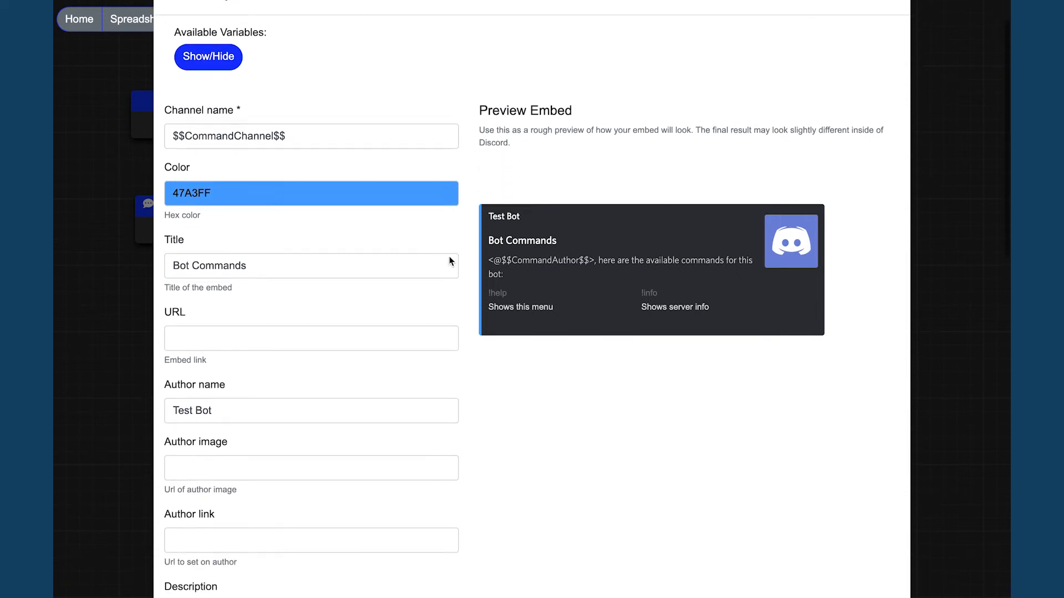
scroll(449, 260, "down", 2)
scroll(449, 260, "down", 3)
scroll(449, 260, "up", 5)
scroll(449, 261, "up", 1)
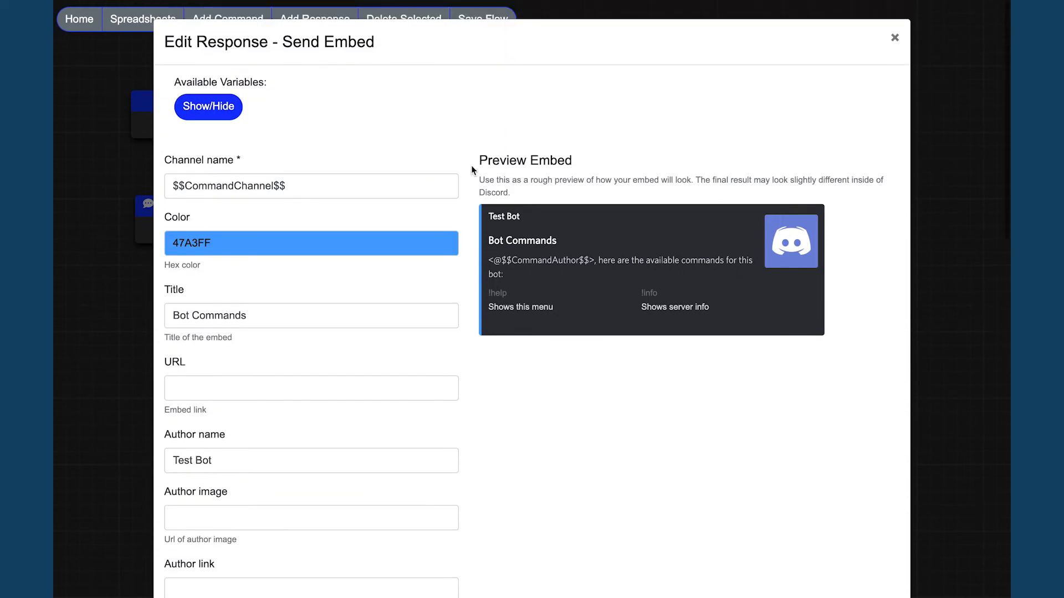
scroll(354, 470, "down", 3)
scroll(353, 470, "down", 2)
scroll(354, 469, "up", 5)
left_click(229, 248)
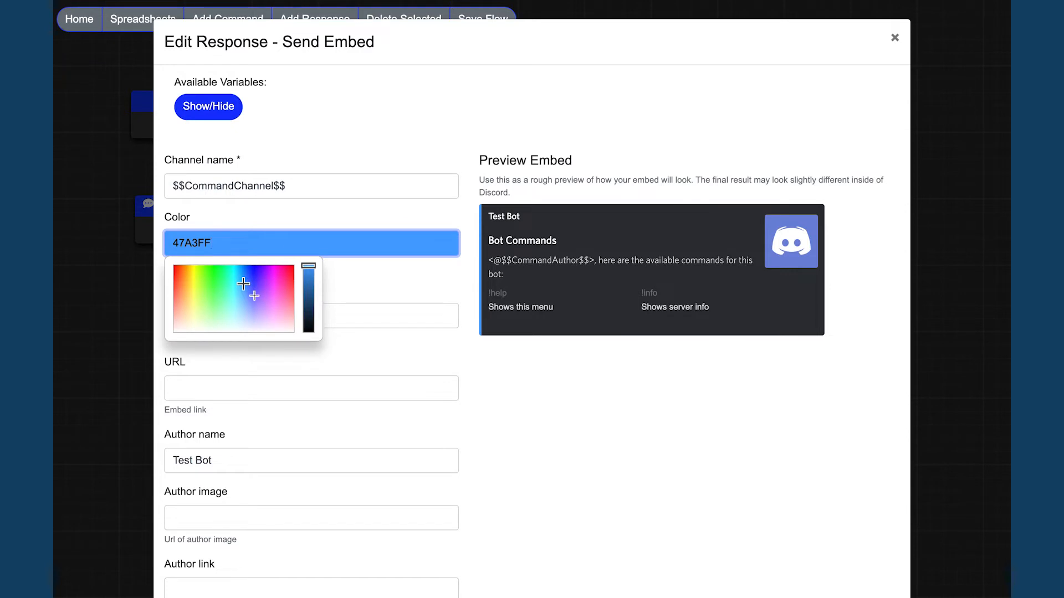
mouse_move(240, 286)
left_mouse_down()
mouse_move(184, 296)
mouse_move(189, 286)
left_mouse_up()
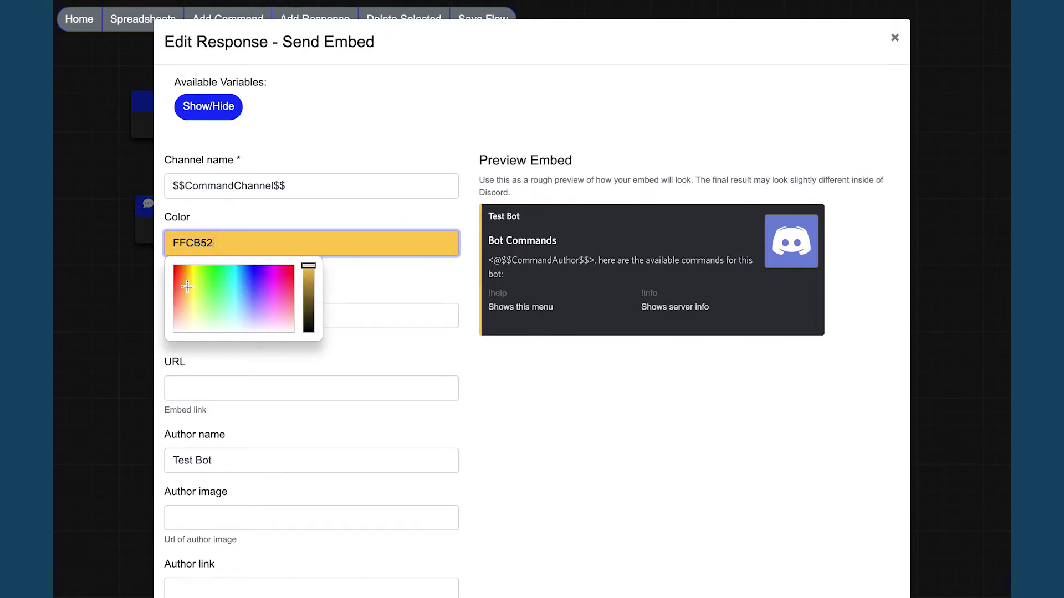
left_click(446, 215)
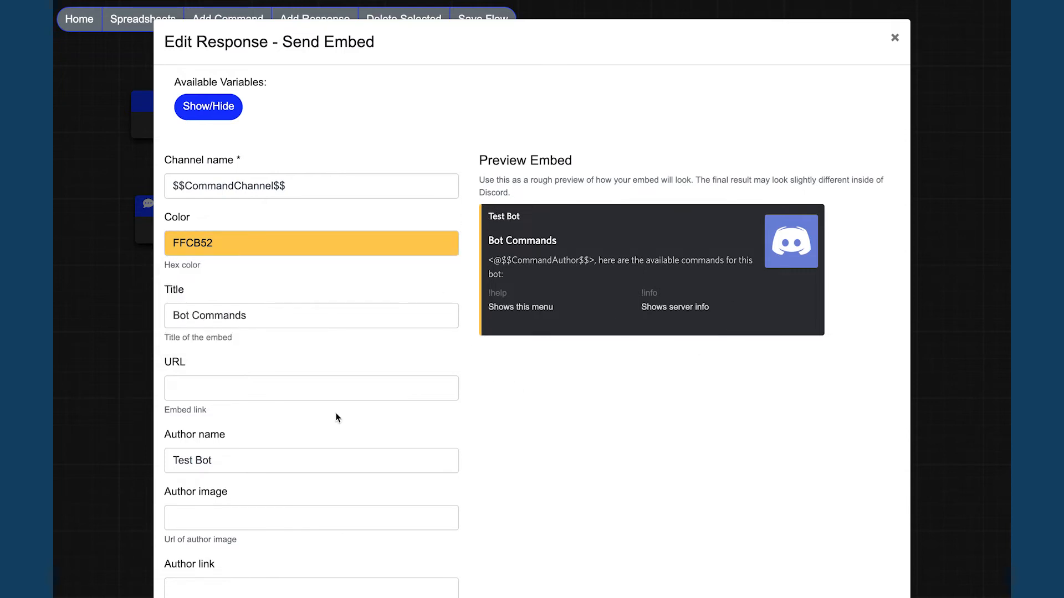
scroll(328, 326, "down", 1)
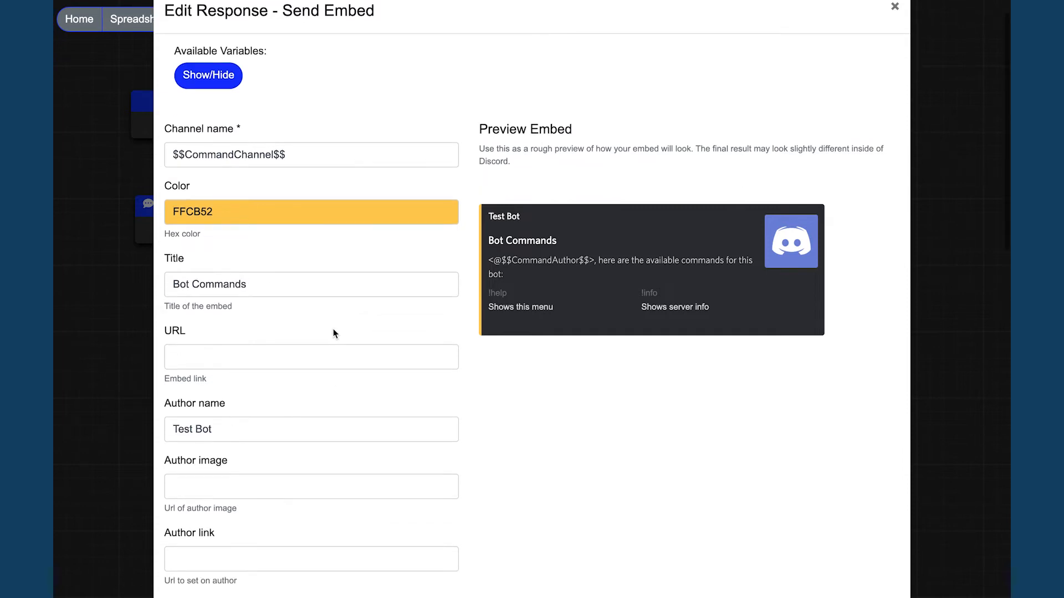
Step: Retitle the embed 'Tutorial Bot Commands' with author 'Tutorial Bot' and save
left_click(172, 284)
type("Test")
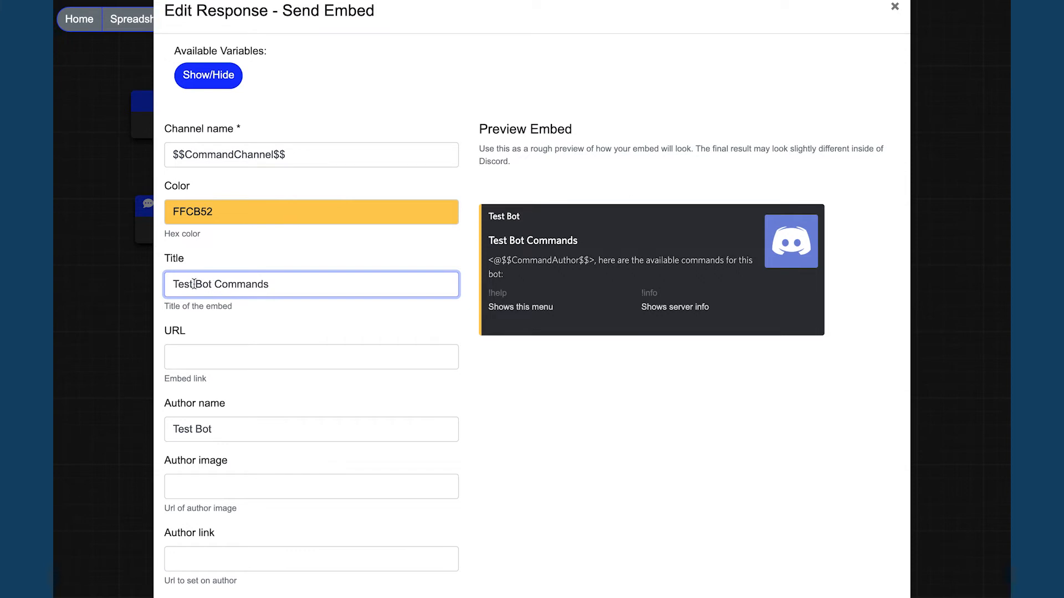
key("BackSpace")
key("BackSpace")
key("BackSpace")
key("BackSpace")
type("Tutor")
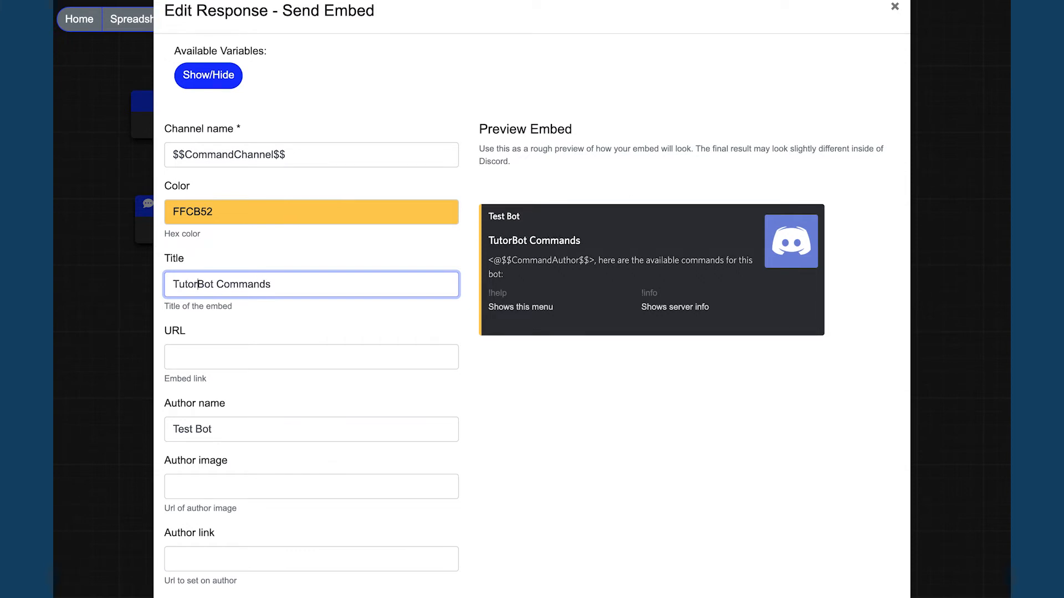
type("ial")
scroll(243, 323, "down", 2)
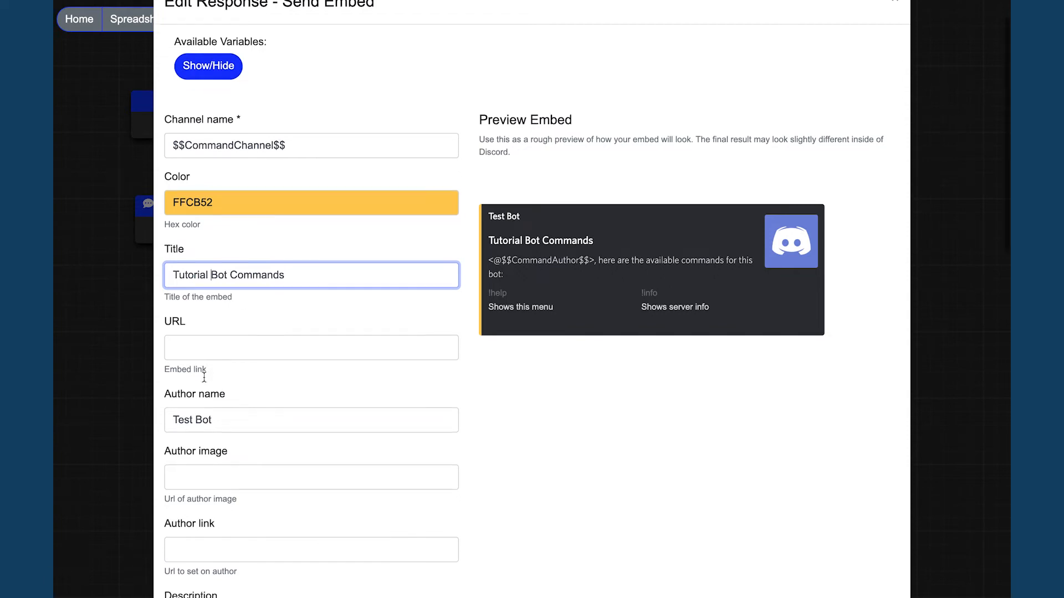
scroll(293, 372, "down", 3)
scroll(213, 351, "down", 3)
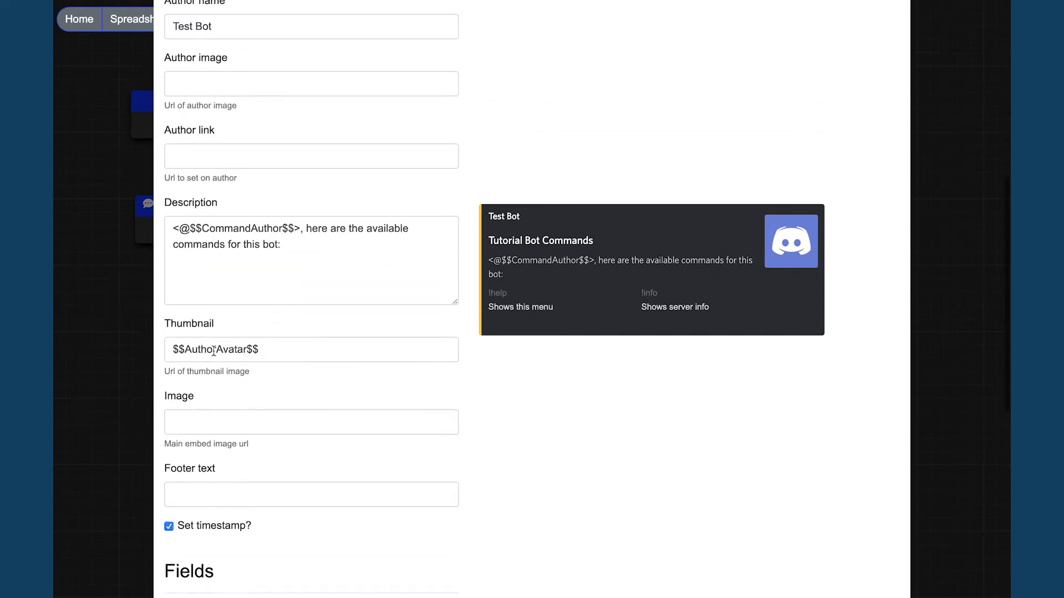
scroll(214, 350, "up", 4)
scroll(209, 332, "up", 1)
left_click(192, 297)
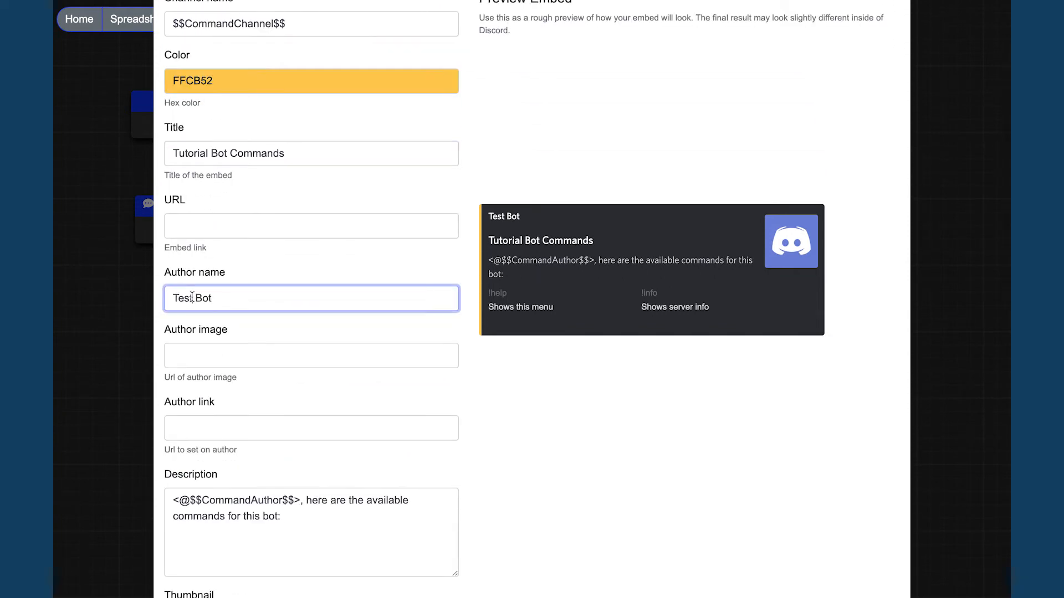
key("BackSpace")
key("BackSpace")
key("BackSpace")
key("BackSpace")
type("T")
type("utorial")
left_click(500, 417)
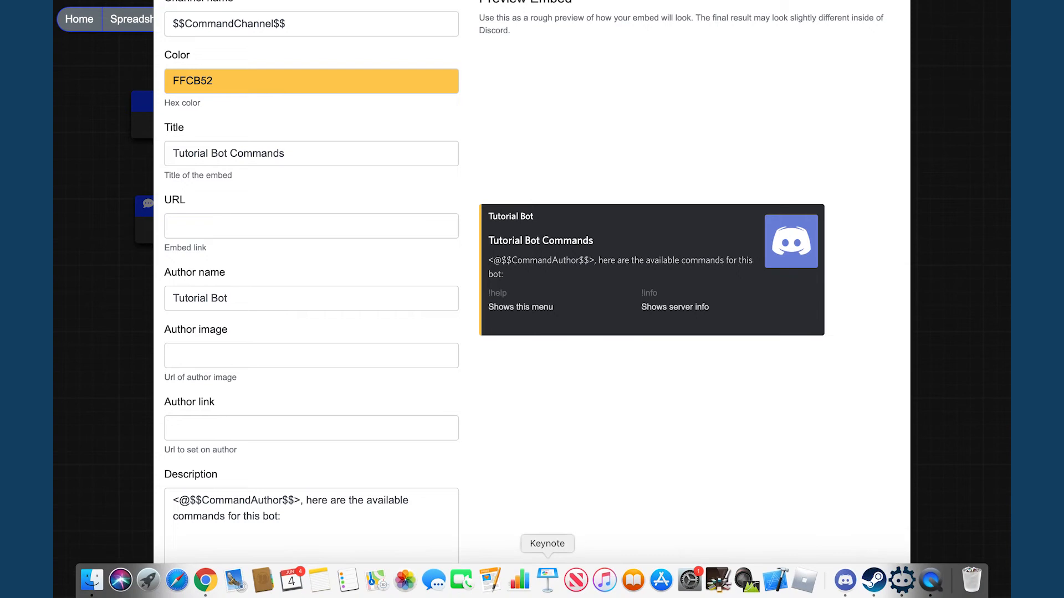
scroll(412, 462, "down", 10)
scroll(411, 463, "down", 5)
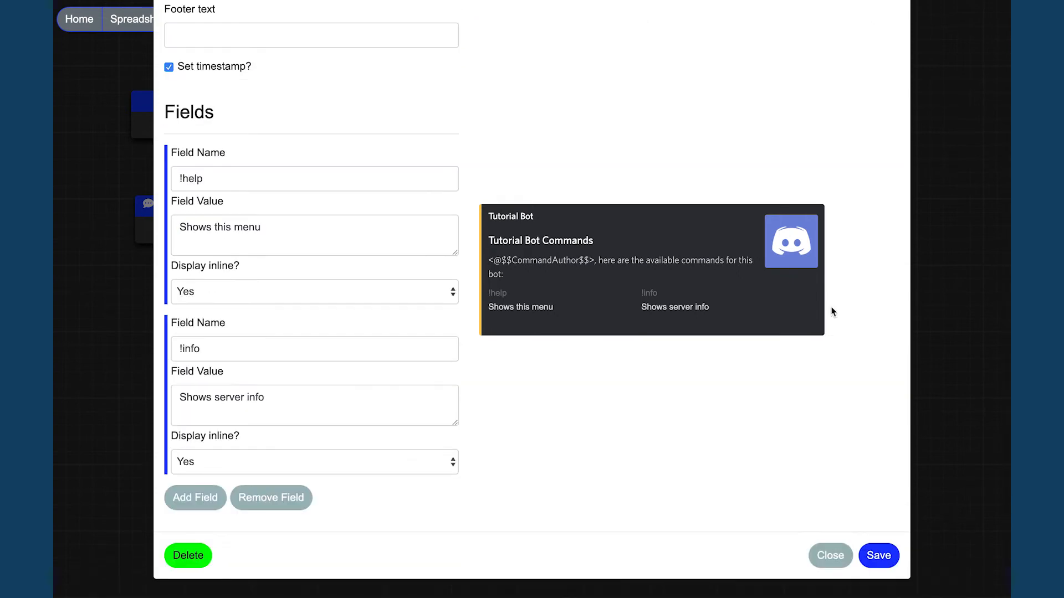
left_click(881, 556)
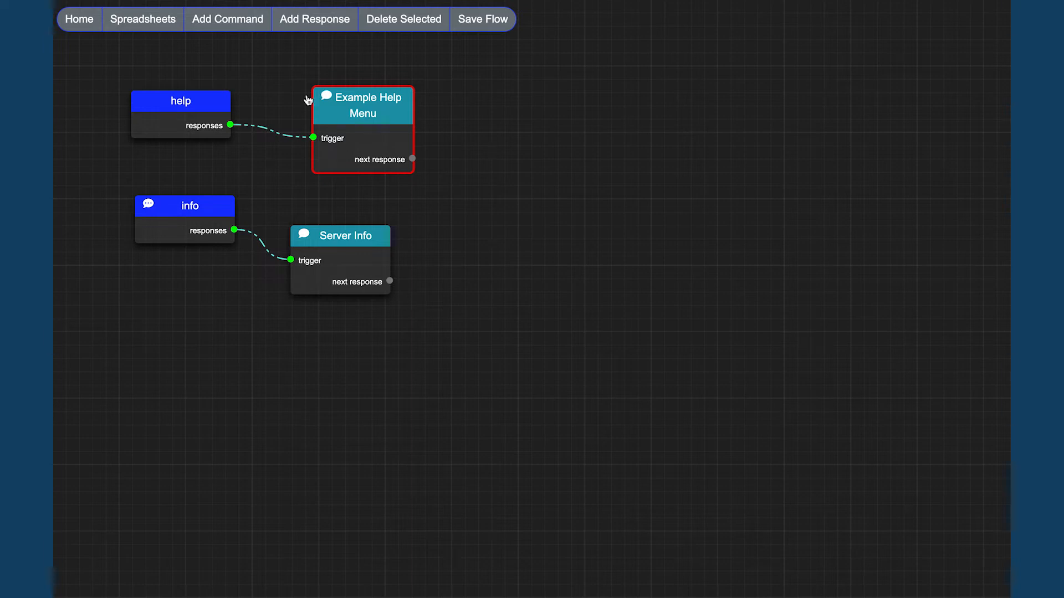
Step: Restart the bot by stopping and starting it from the Run Bot page
left_click(81, 22)
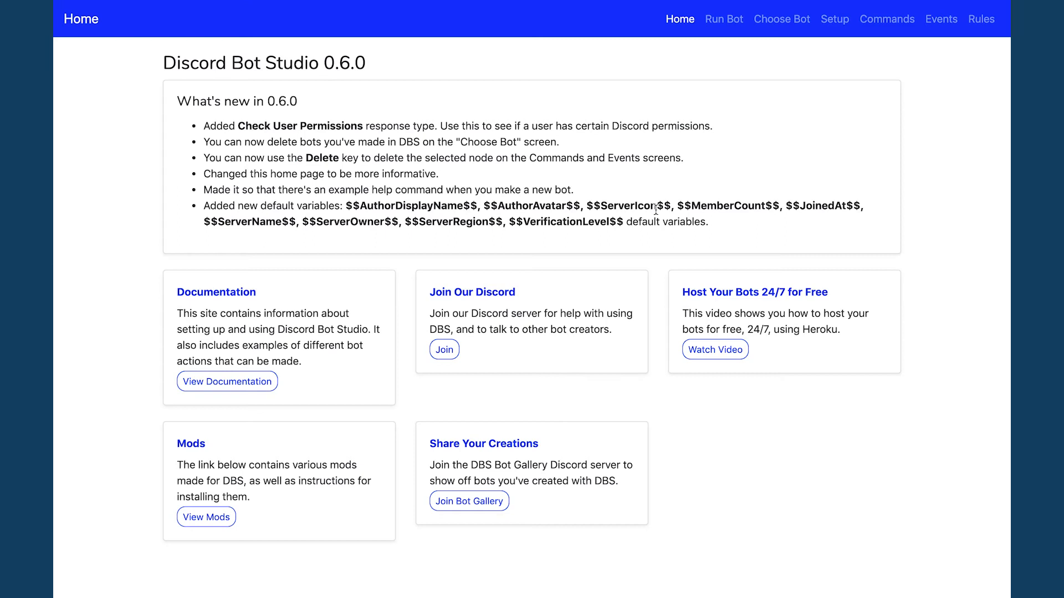
left_click(724, 18)
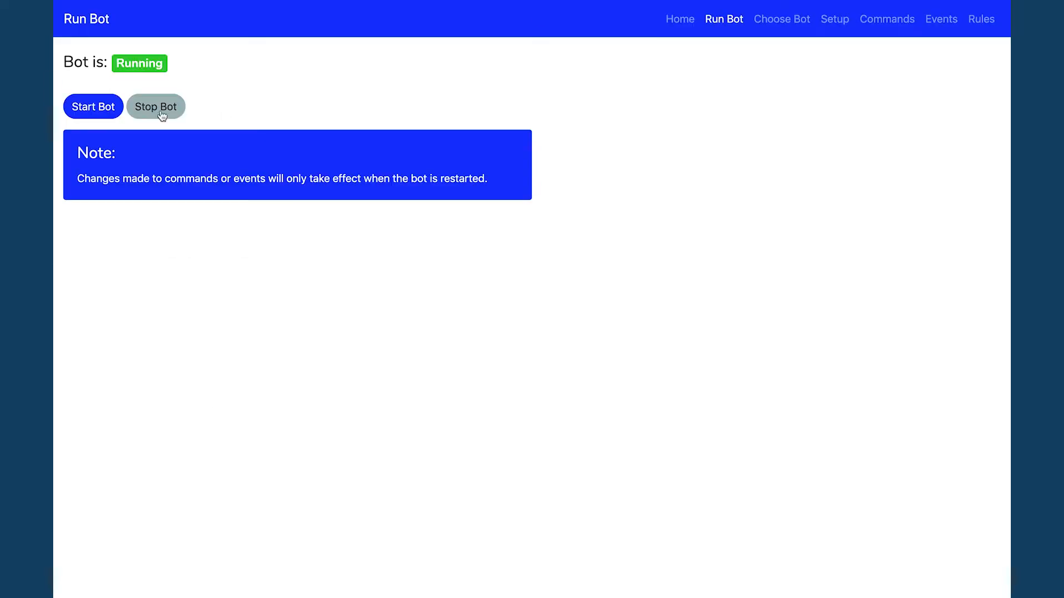
left_click(163, 116)
left_click(87, 113)
type("!info")
Step: Send !info then !help in the general channel to test the bot's replies
key("Return")
type("!")
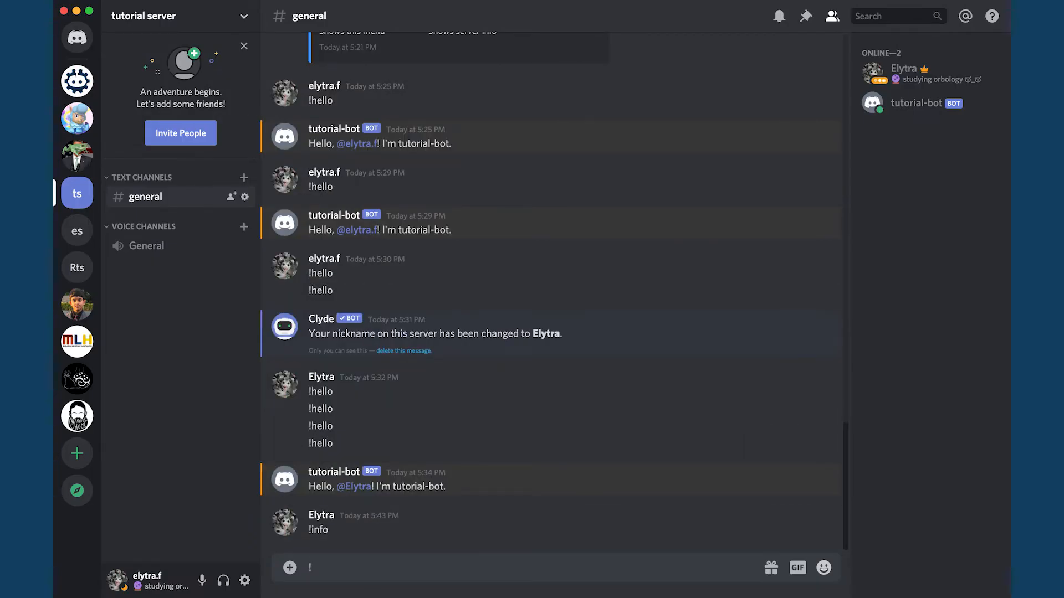
type("he")
type("lp")
key("Return")
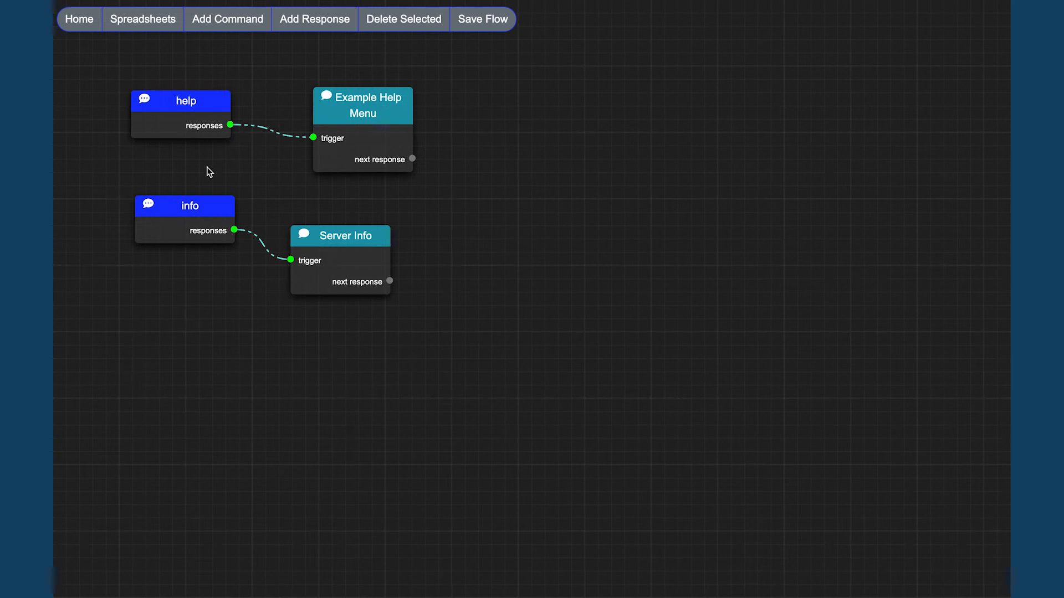
Step: Create a new command named 'hello' in the flow
left_click(218, 21)
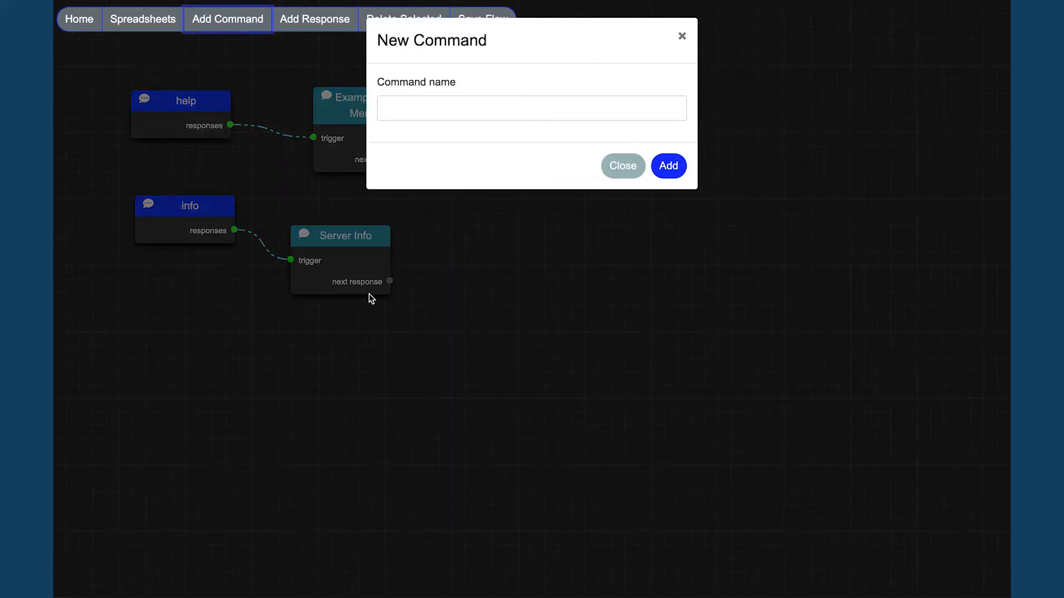
left_click(462, 107)
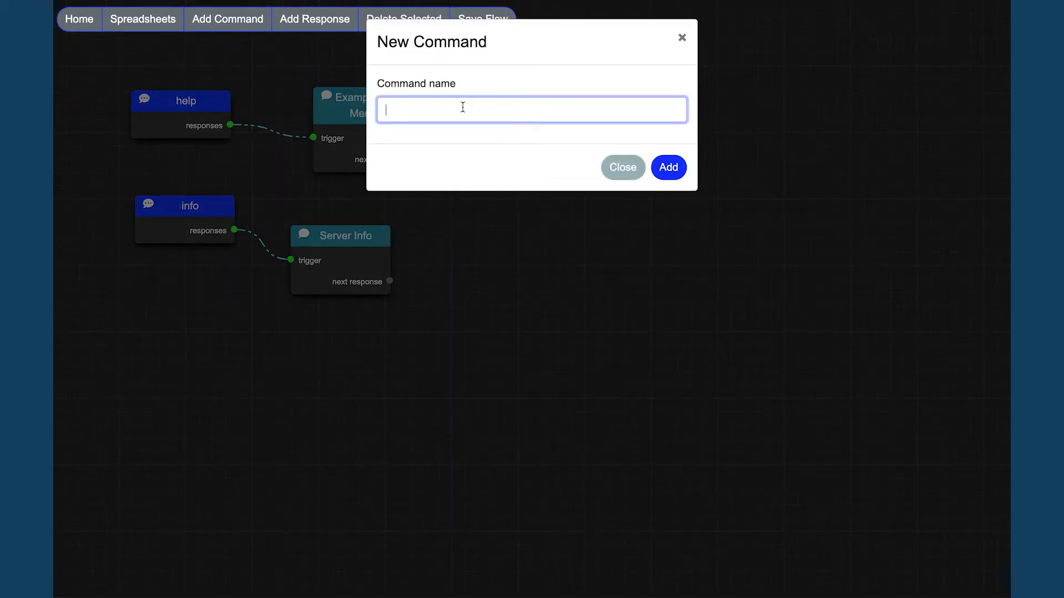
type("hello")
left_click(669, 169)
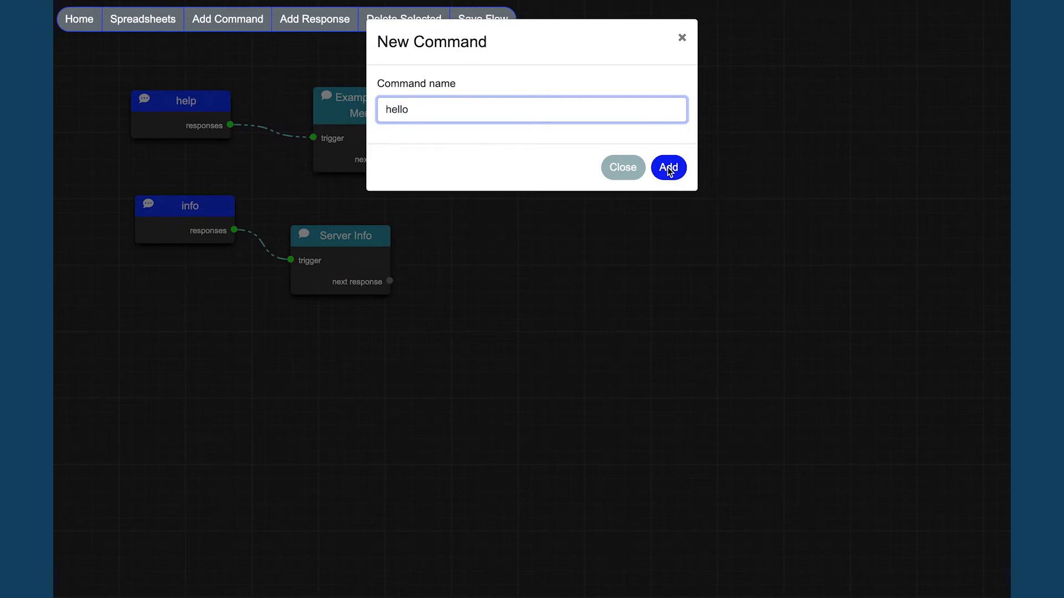
left_click(670, 170)
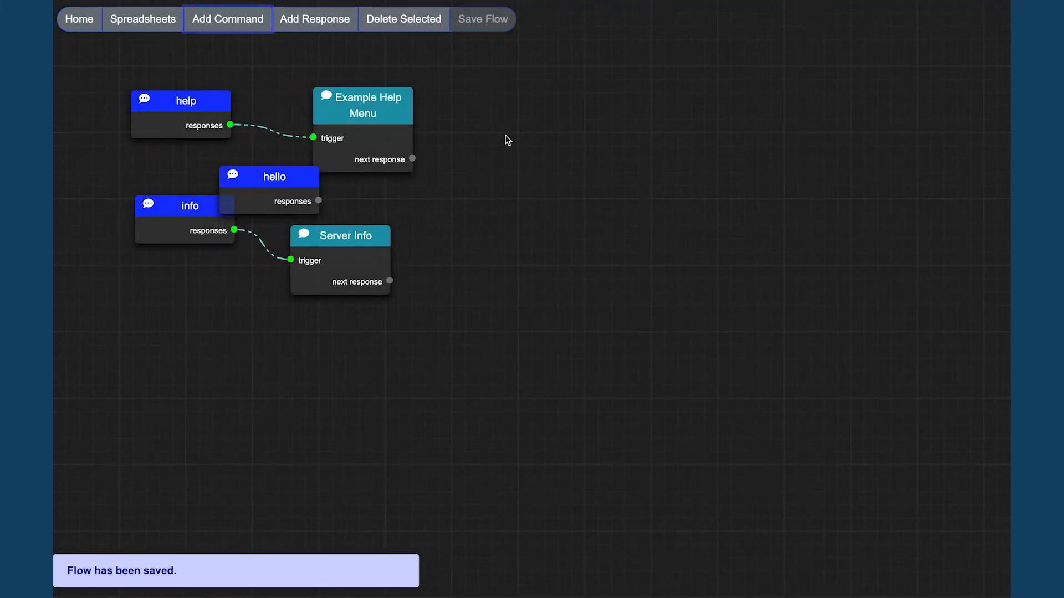
Step: Move the hello node below the info command and review the command nodes
left_click_drag(257, 184, 167, 306)
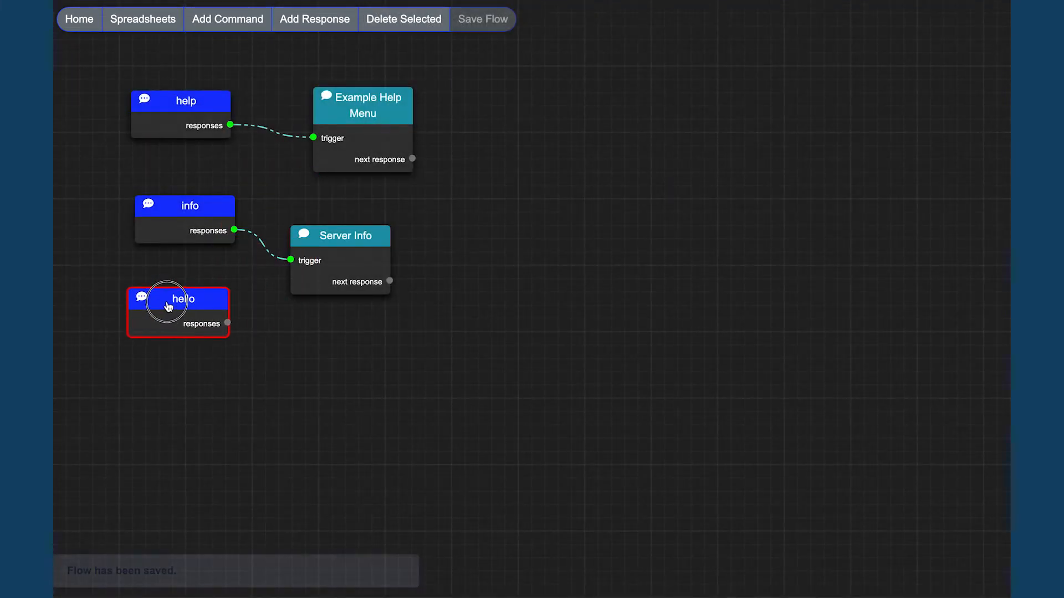
left_click_drag(167, 306, 166, 342)
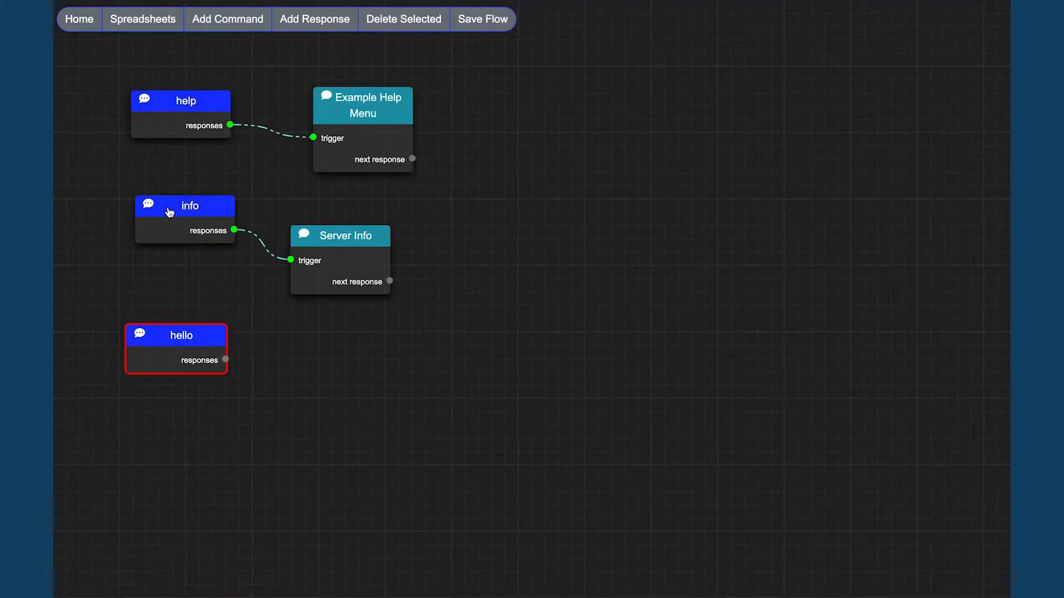
left_click(169, 211)
left_click(172, 106)
left_click(168, 220)
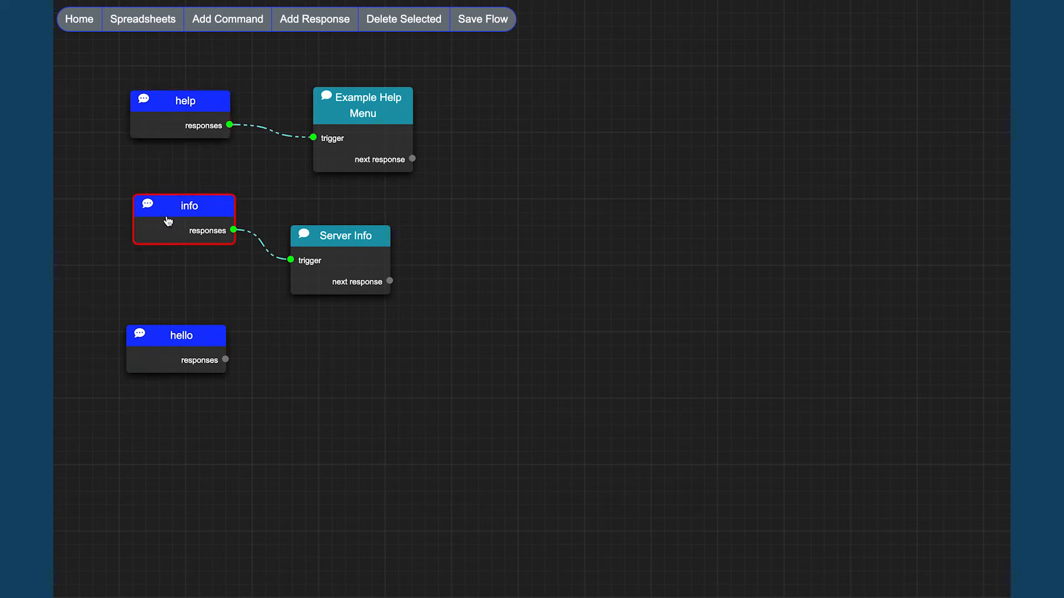
left_click(163, 343)
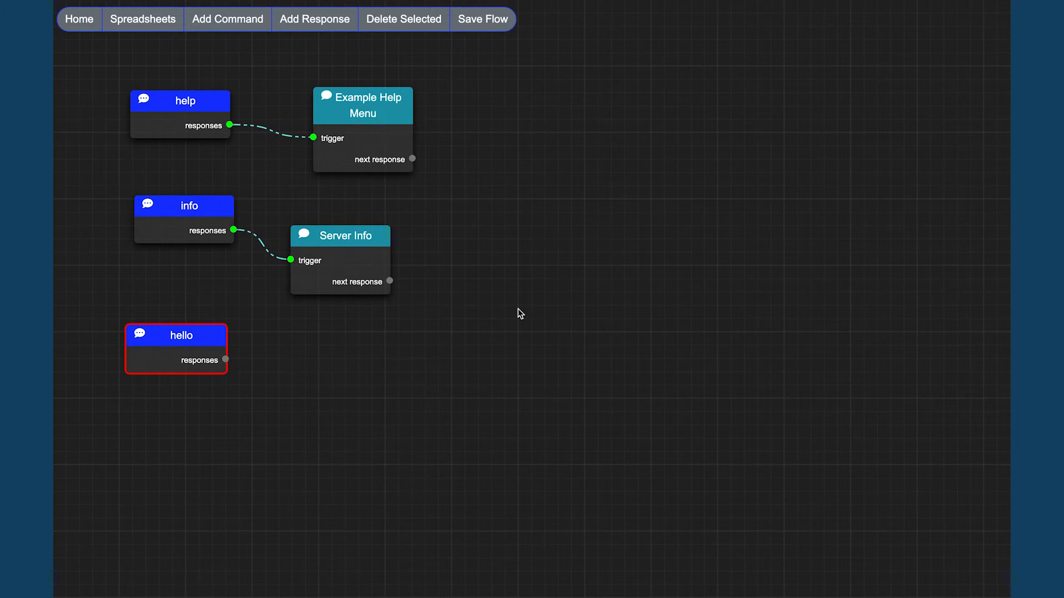
Step: Create a sayHello response with category Message and type Send Message
left_click(299, 19)
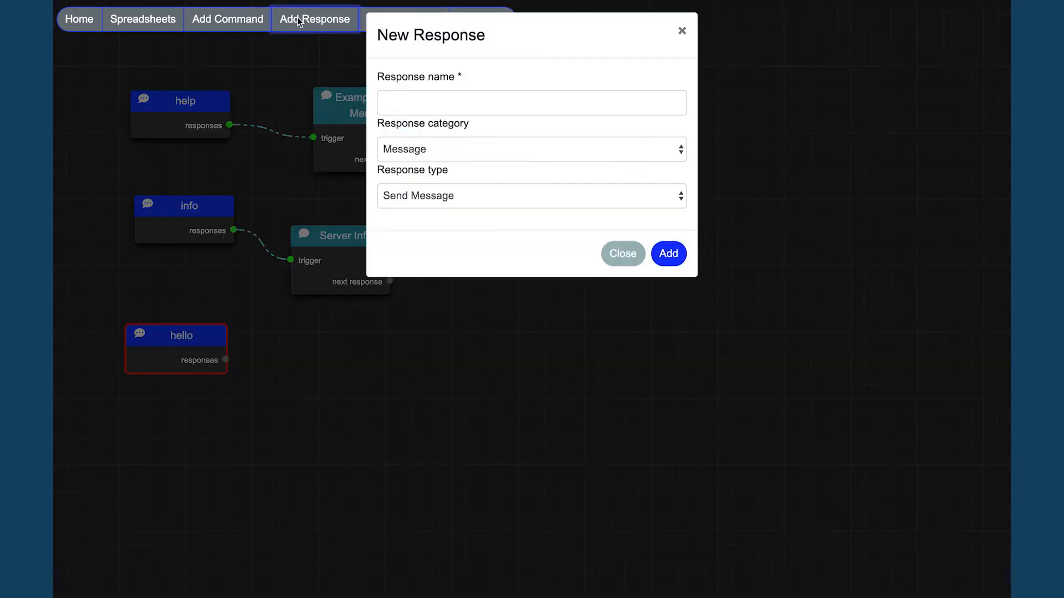
left_click(461, 111)
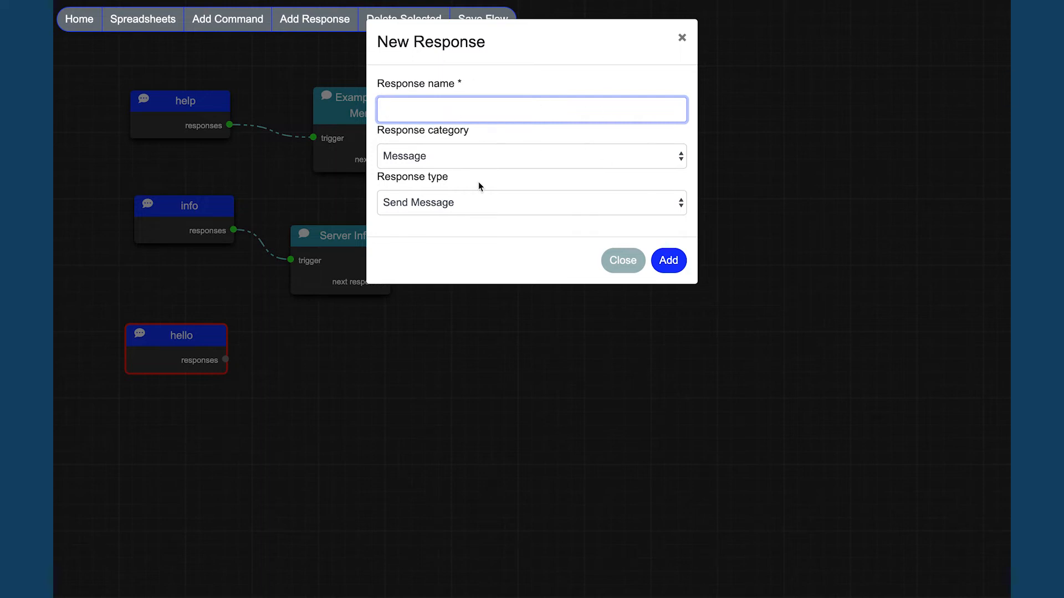
type("sayHell")
type("o")
left_click(441, 156)
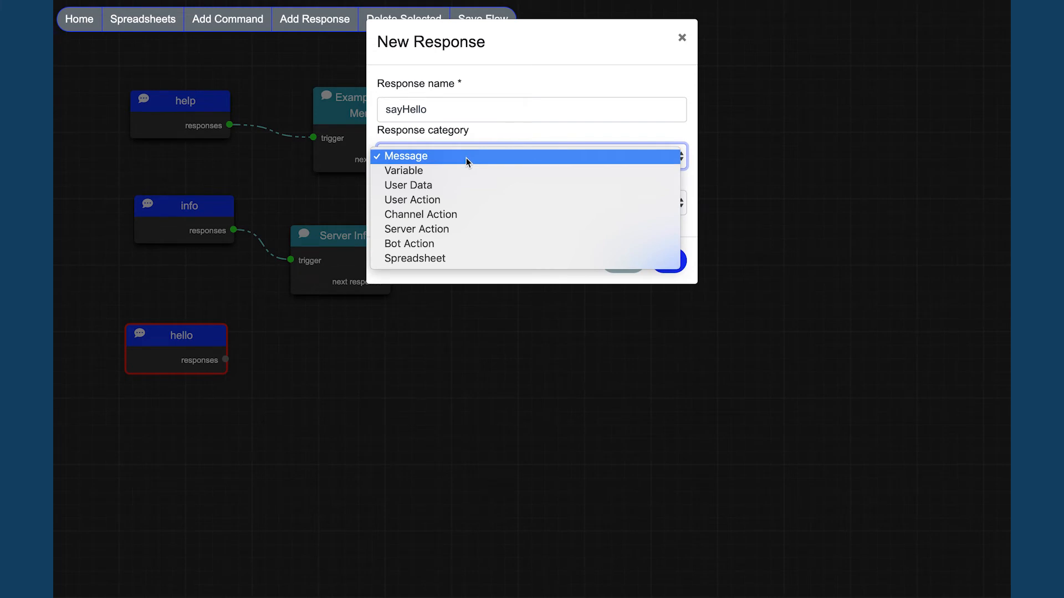
left_click(419, 158)
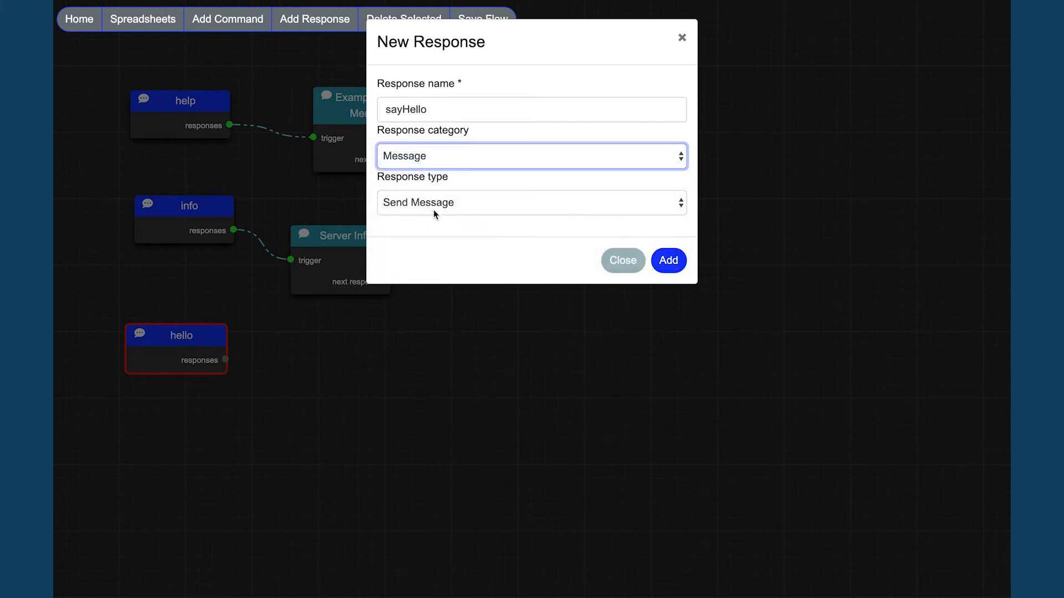
left_click(475, 203)
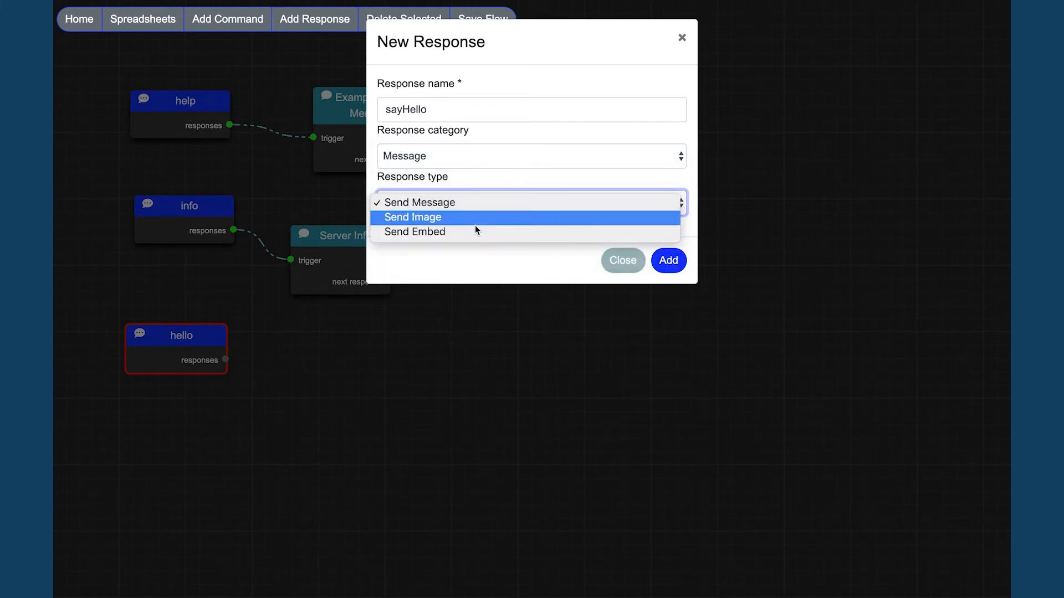
left_click(477, 205)
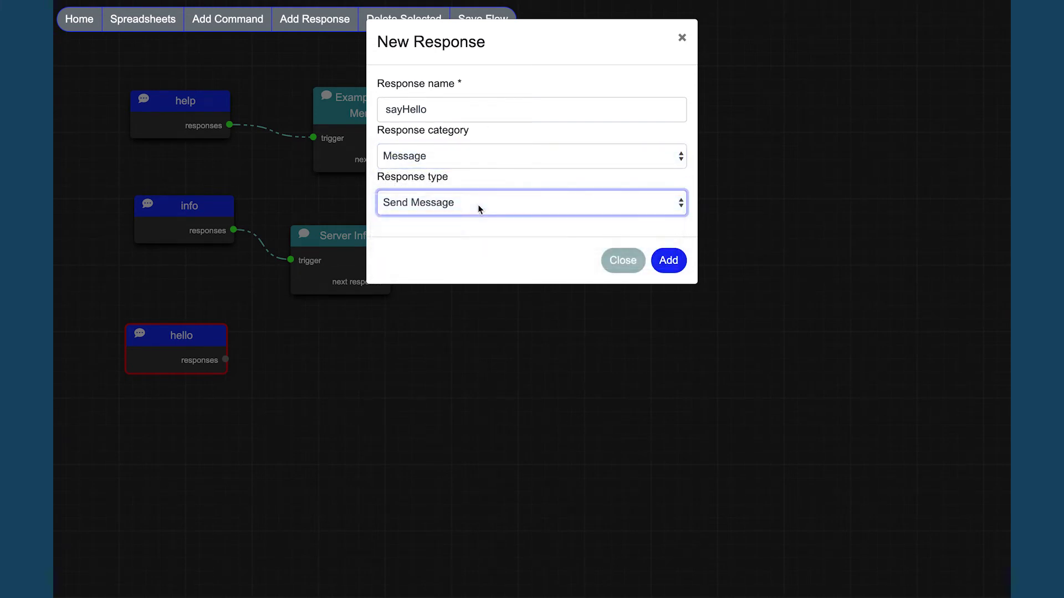
left_click(670, 262)
left_click(263, 182)
Step: Place sayHello beside hello and link hello's responses output to sayHello's trigger
mouse_move(264, 181)
left_mouse_down()
mouse_move(430, 361)
mouse_move(347, 335)
left_mouse_up()
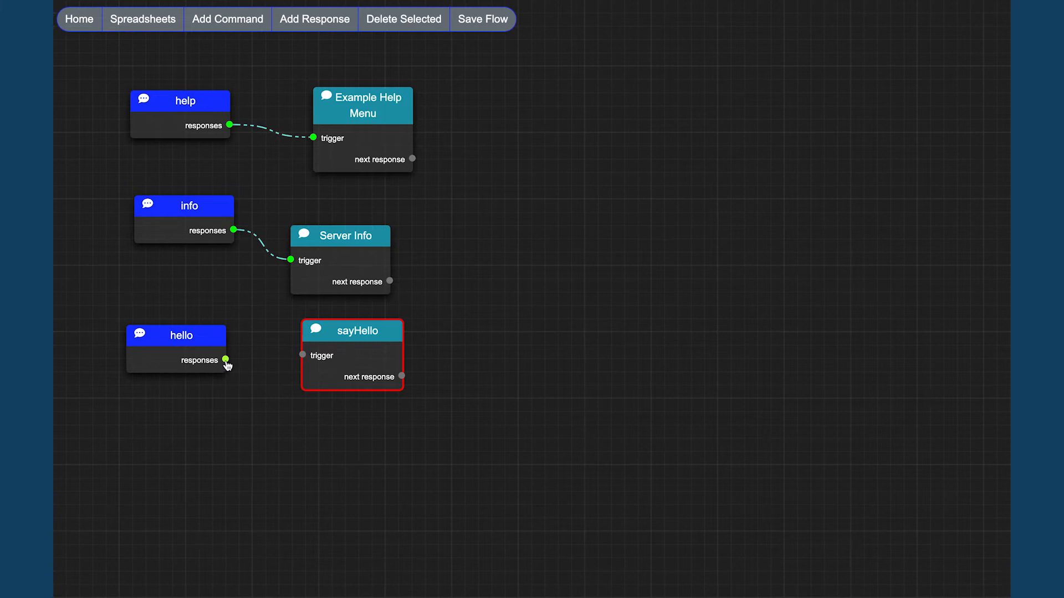
left_click_drag(226, 360, 302, 358)
left_click(302, 358)
Step: Bring up the sayHello response's Send Message settings for editing
double_click(345, 338)
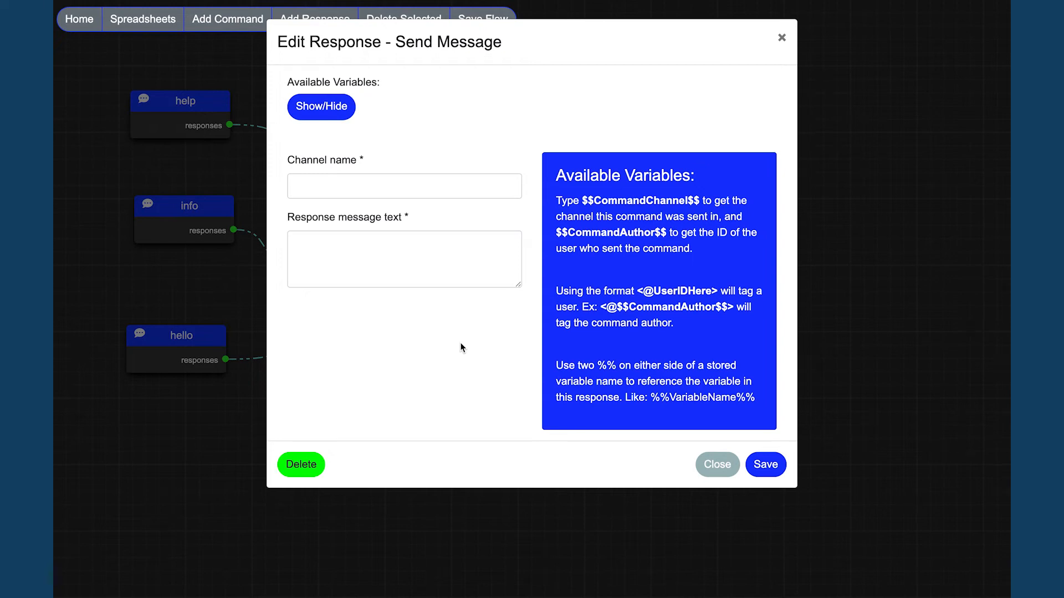
left_click(341, 183)
Step: Set the sayHello response's channel name to $$CommandChannel$$
left_click_drag(580, 201, 700, 201)
left_click(342, 184)
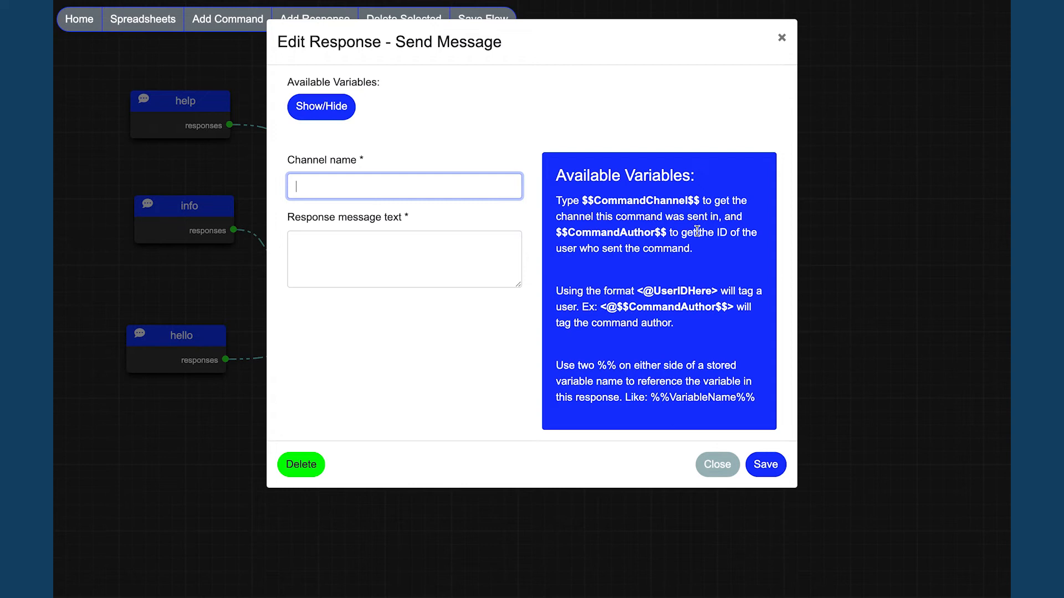
type("$$")
type("Cn")
key("BackSpace")
type("ommandCh")
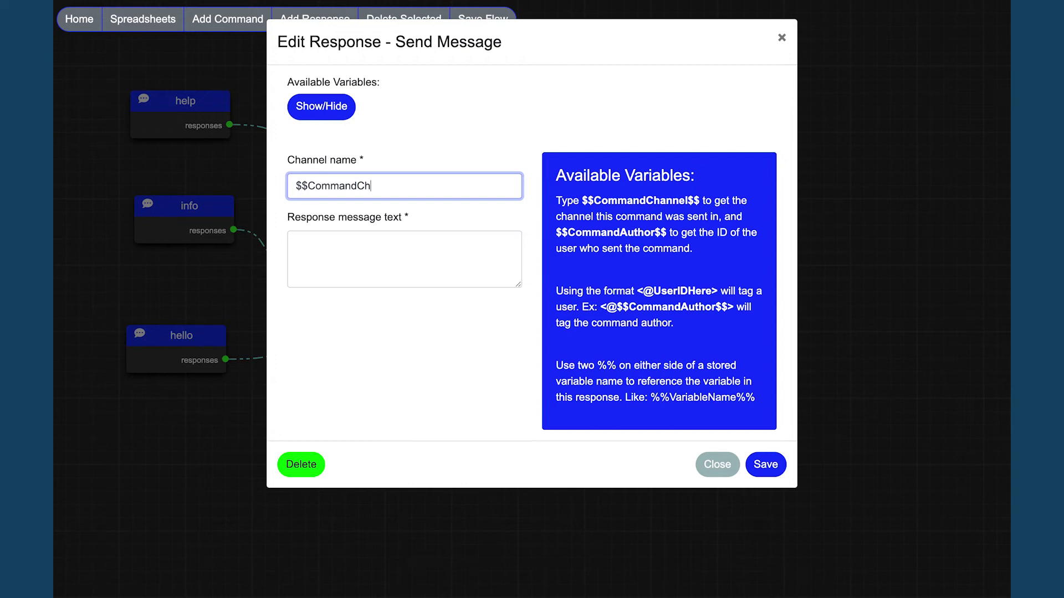
type("annel")
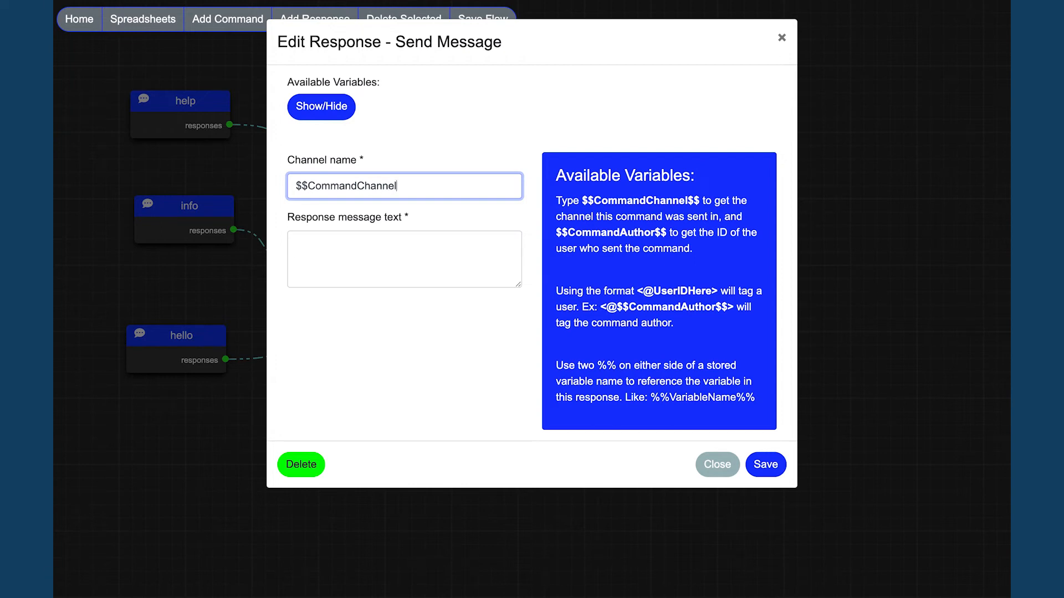
type("$$")
left_click(329, 242)
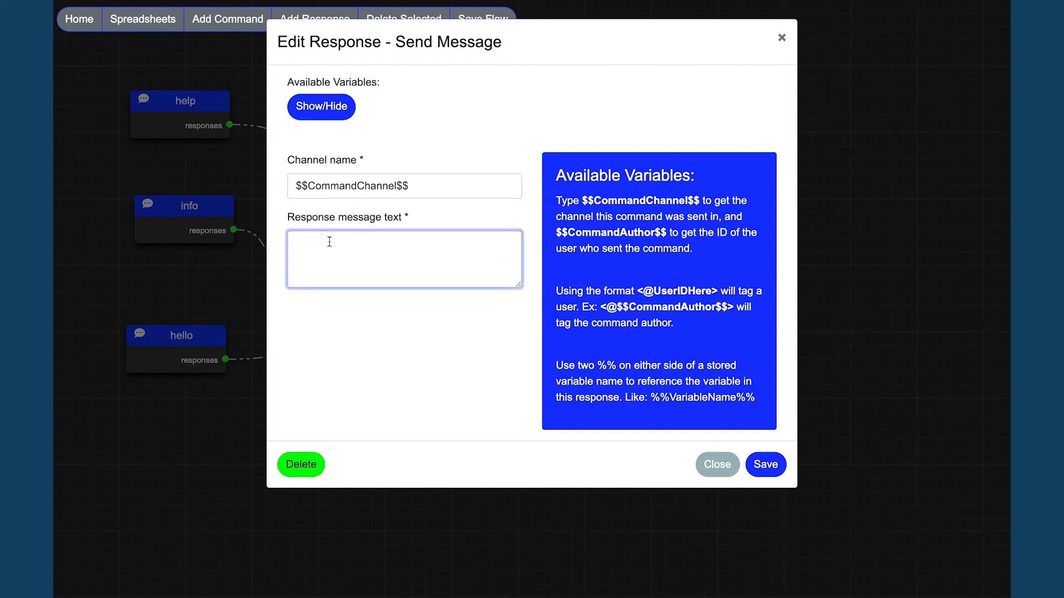
type("Hello,")
type("<")
type("@$$")
type("CommandAuth")
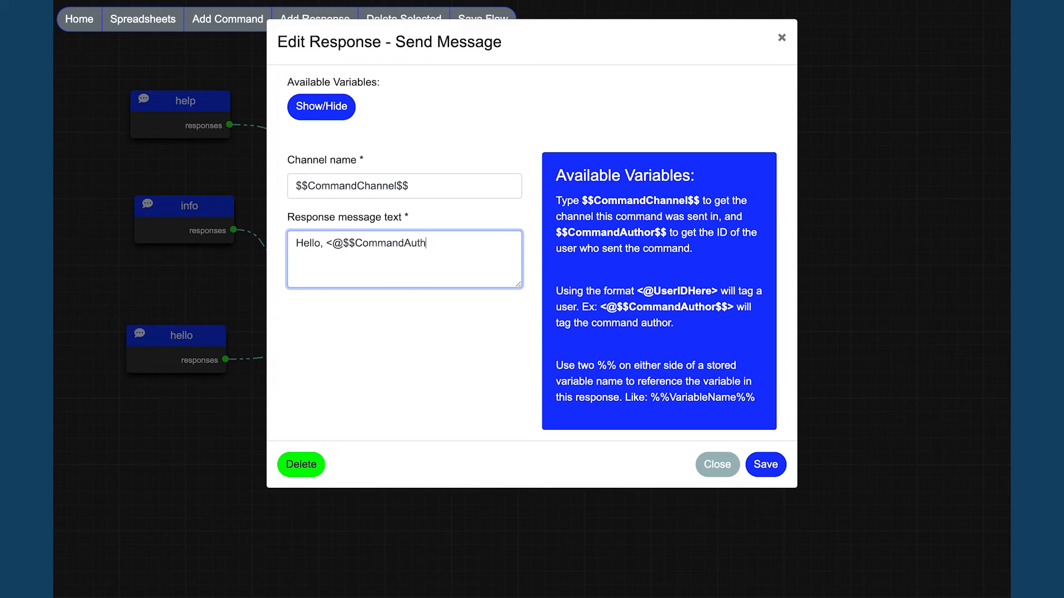
type("or$$")
type(">!")
type("I")
type("'m a tu")
type("torial-")
type("bot.")
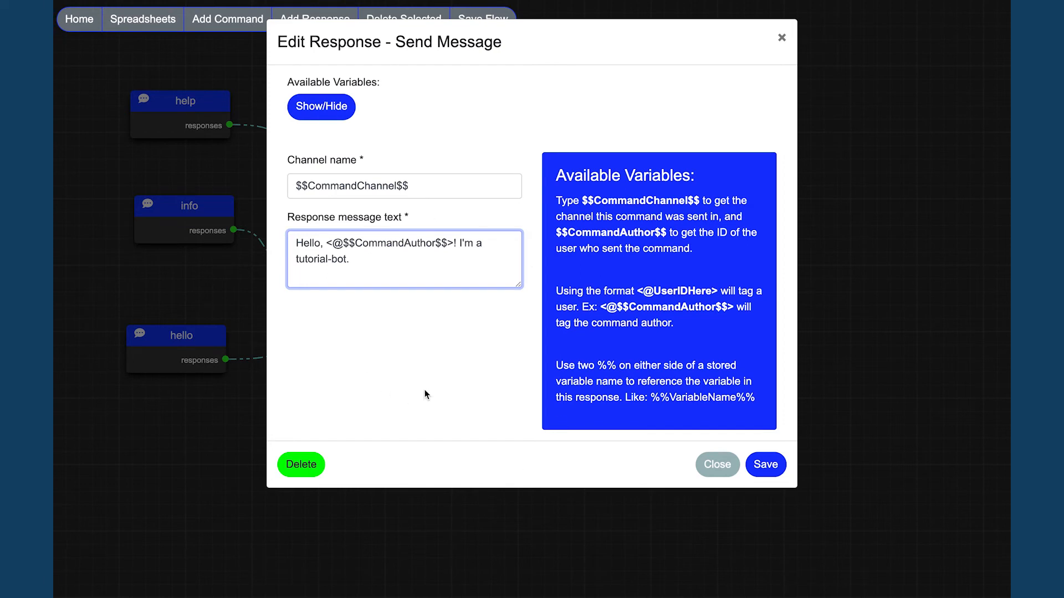
Step: Save the greeting 'Hello, <@$$CommandAuthor$$>! I'm a tutorial-bot.' and save the flow
left_click(765, 464)
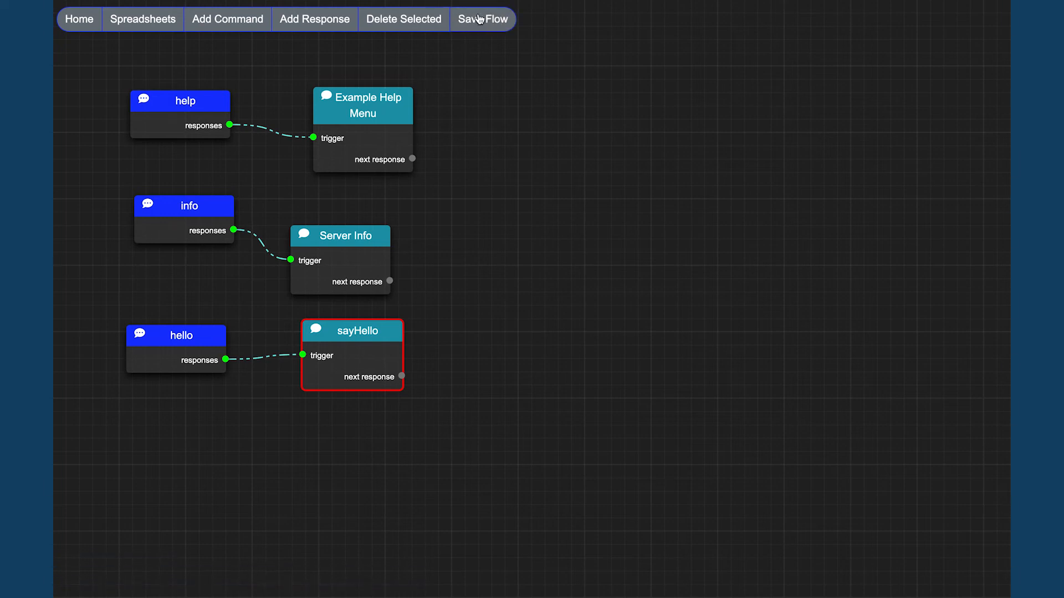
left_click(479, 19)
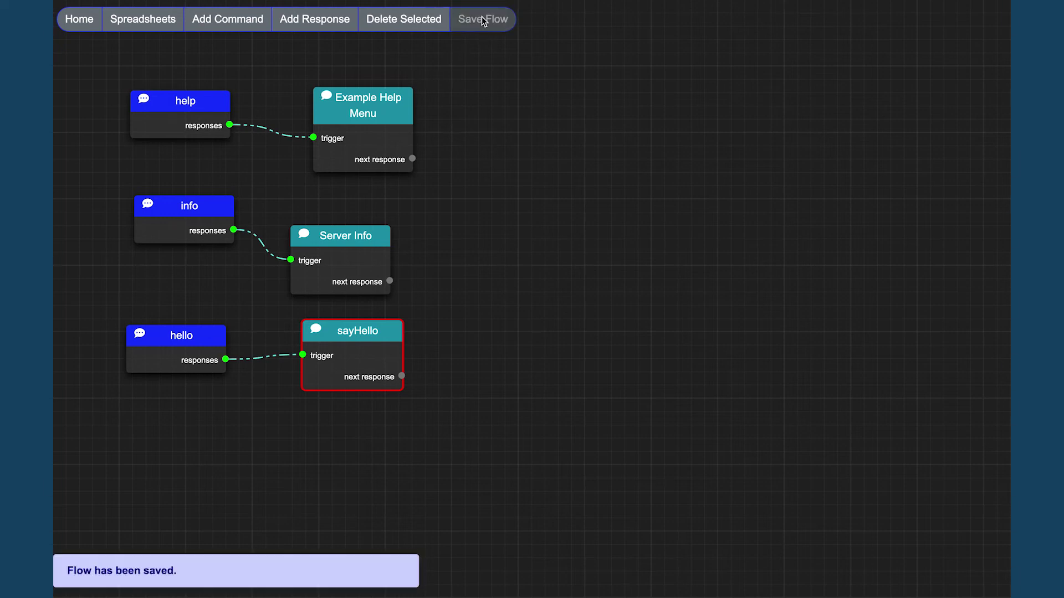
Step: Restart the bot from the Run Bot page so it loads the new flow
left_click(70, 21)
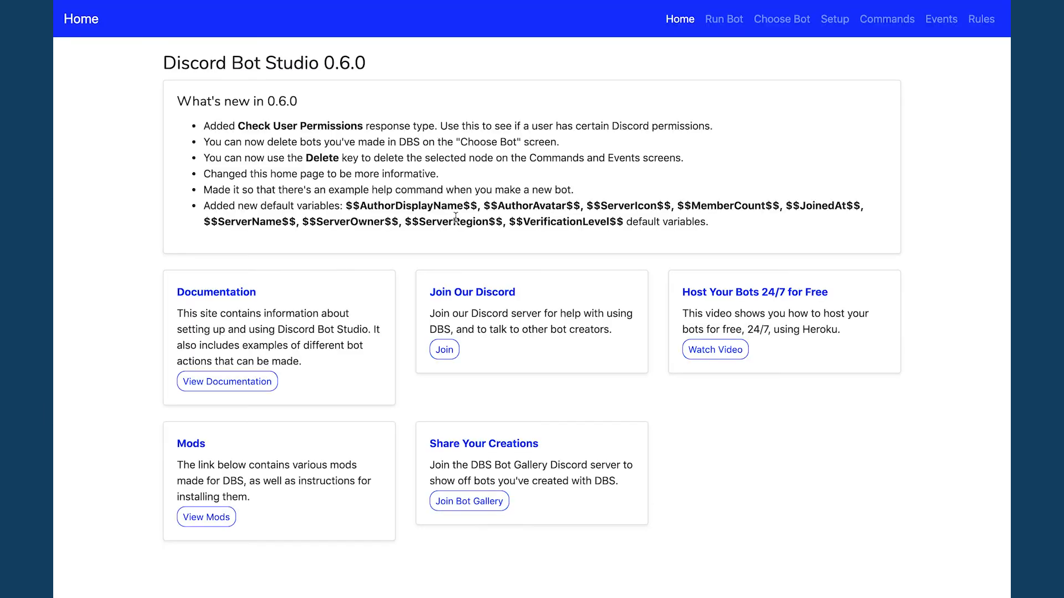
left_click(717, 20)
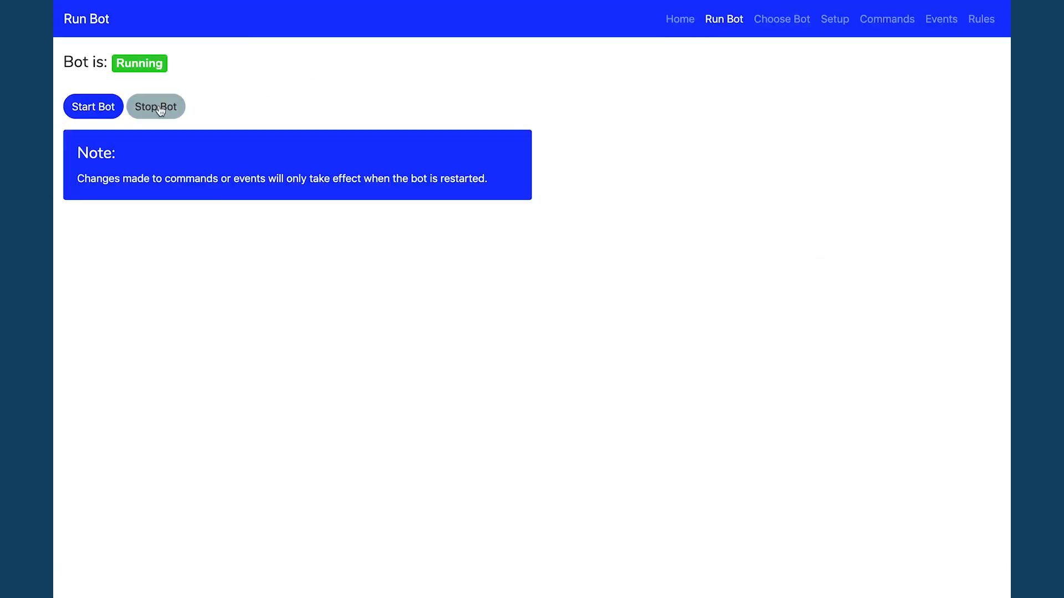
left_click(159, 111)
left_click(91, 108)
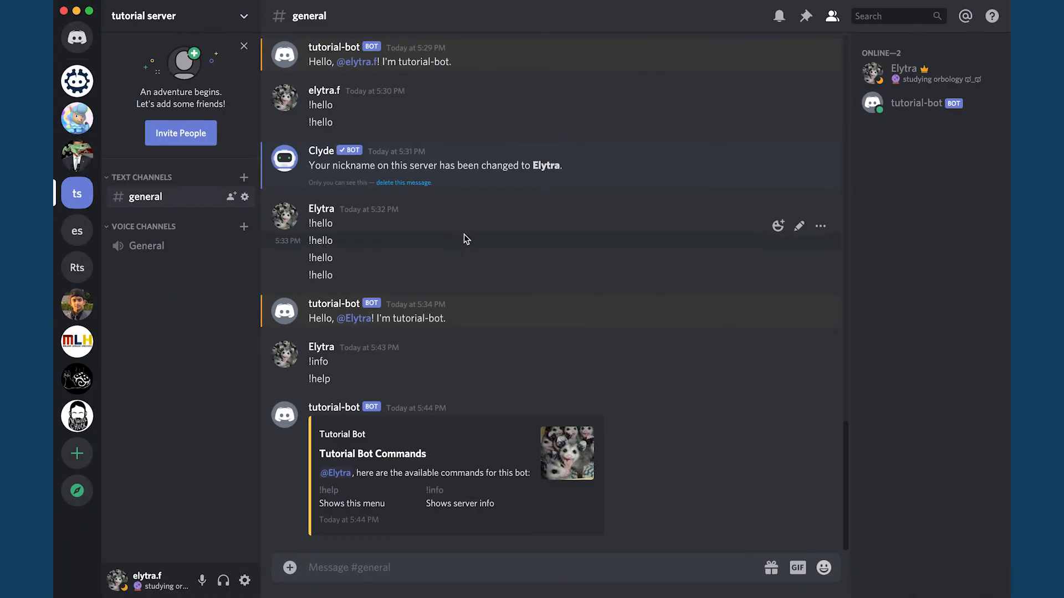
Step: Send !hello in the general channel to test the bot's greeting
left_click(359, 569)
type("!hello")
key("Return")
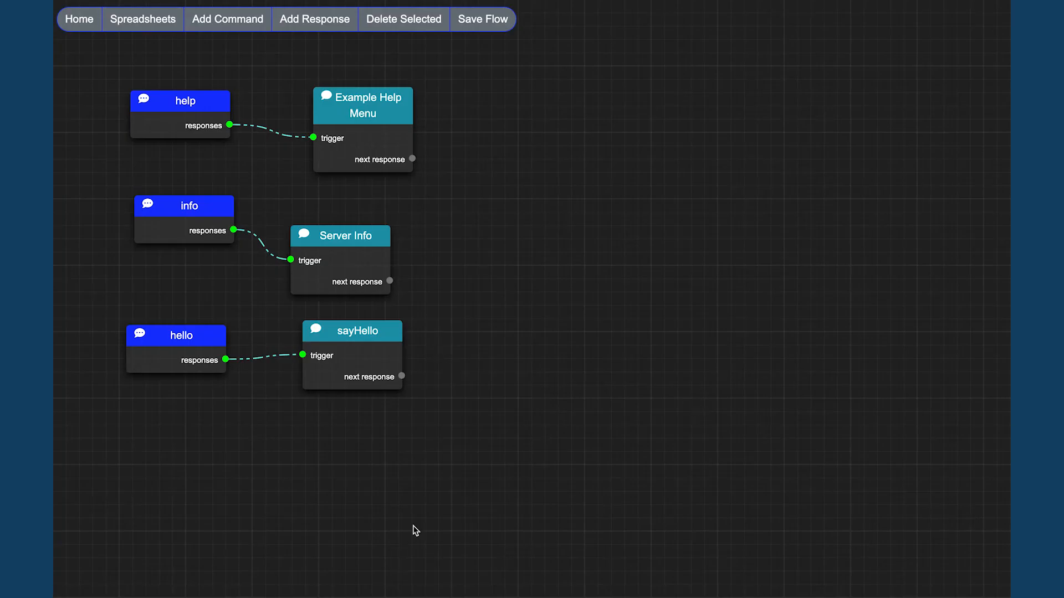
left_click(168, 344)
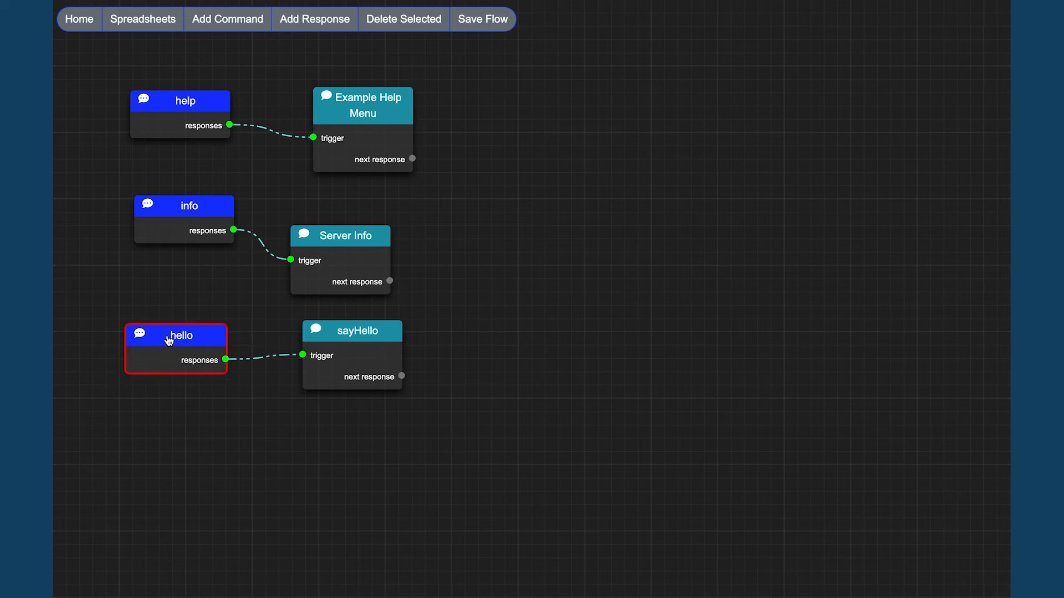
left_click(362, 335)
left_click(204, 342)
left_click(367, 336)
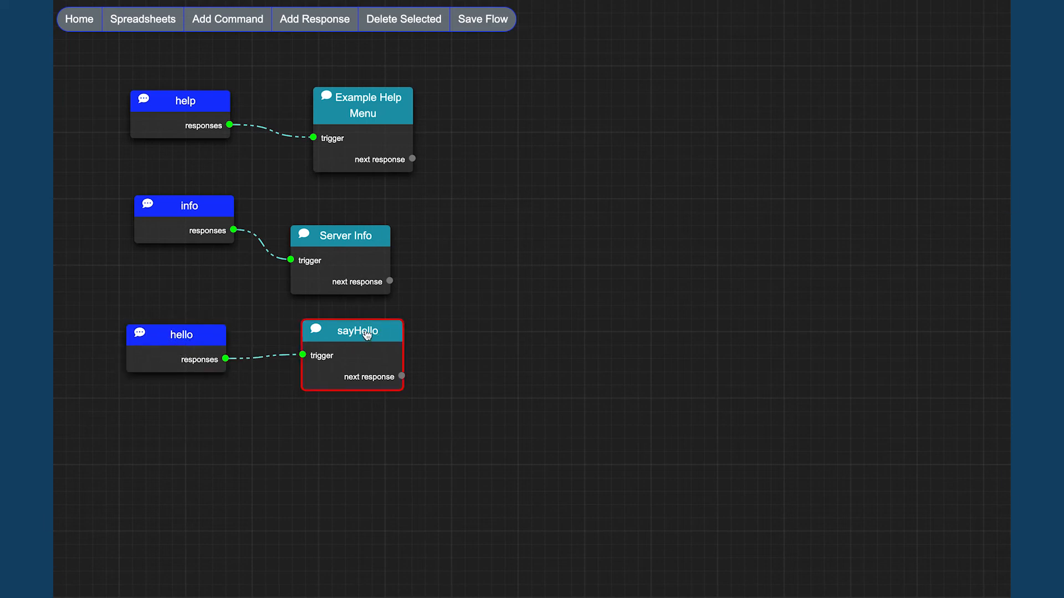
left_click(196, 340)
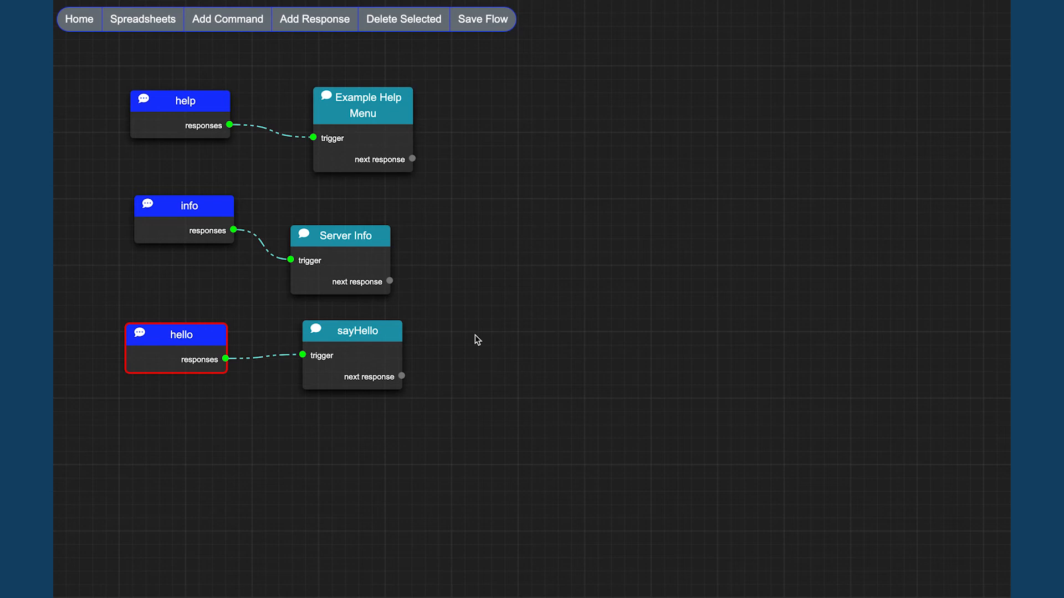
left_click(475, 339)
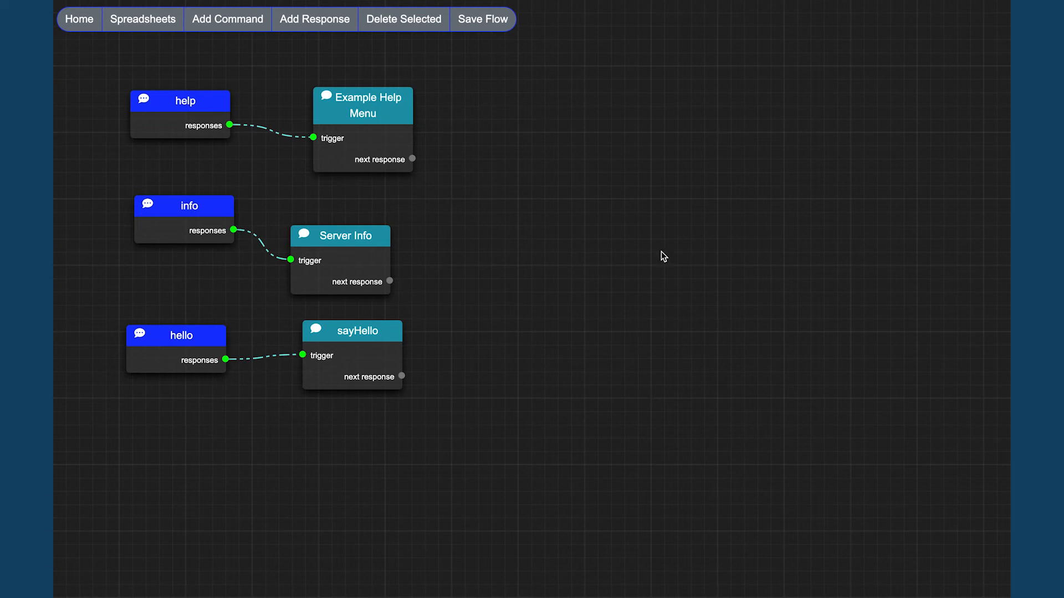
Step: Create a new command named 'age' in the flow
left_click(223, 19)
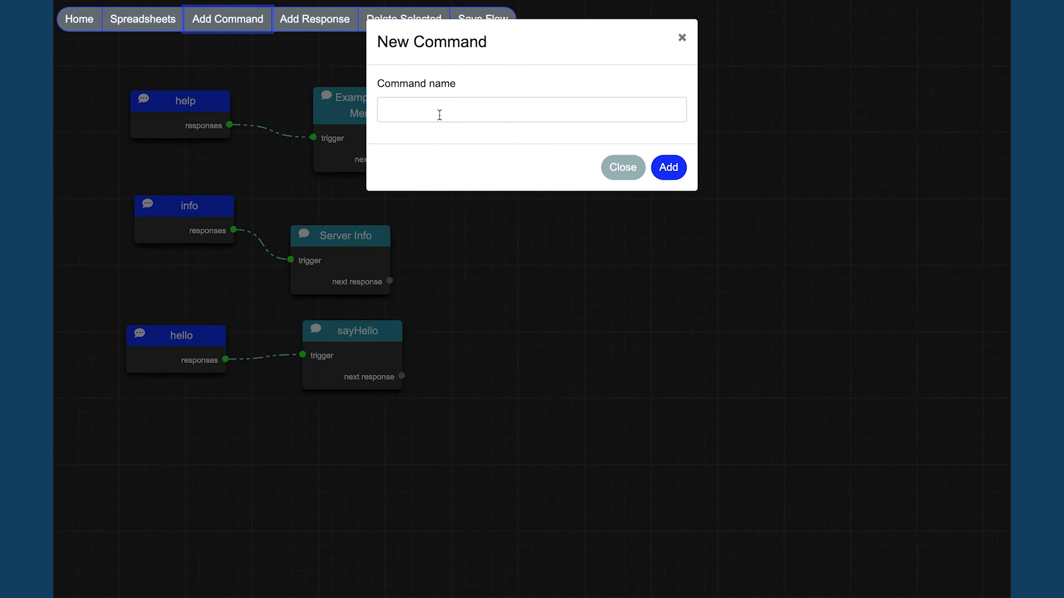
left_click(439, 111)
type("age")
left_click(668, 168)
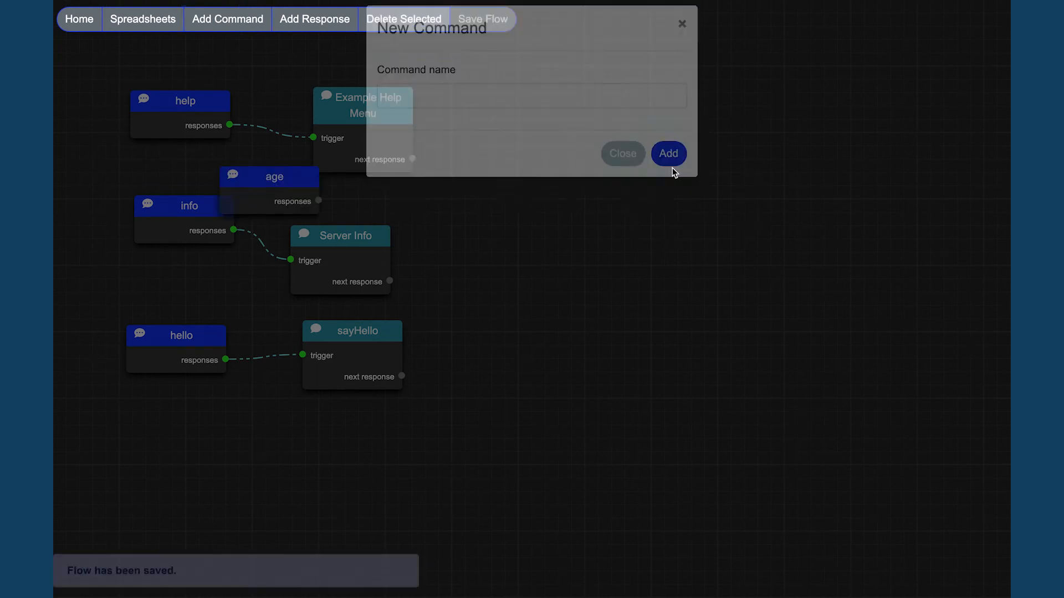
Step: Move the age node below hello and save its command settings unchanged
mouse_move(276, 180)
left_mouse_down()
mouse_move(210, 416)
mouse_move(179, 436)
left_mouse_up()
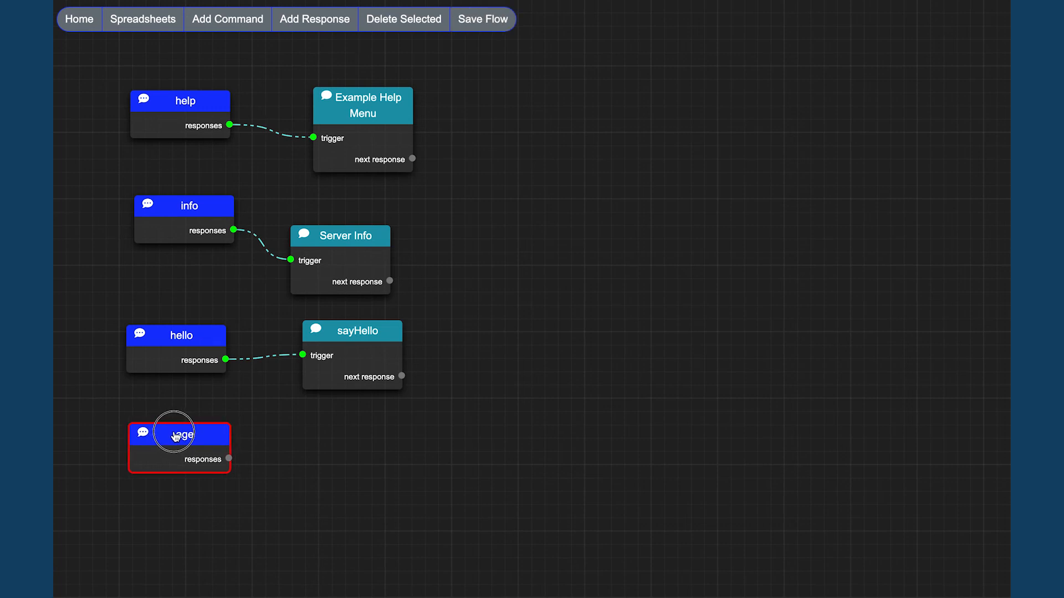
left_click_drag(179, 435, 172, 436)
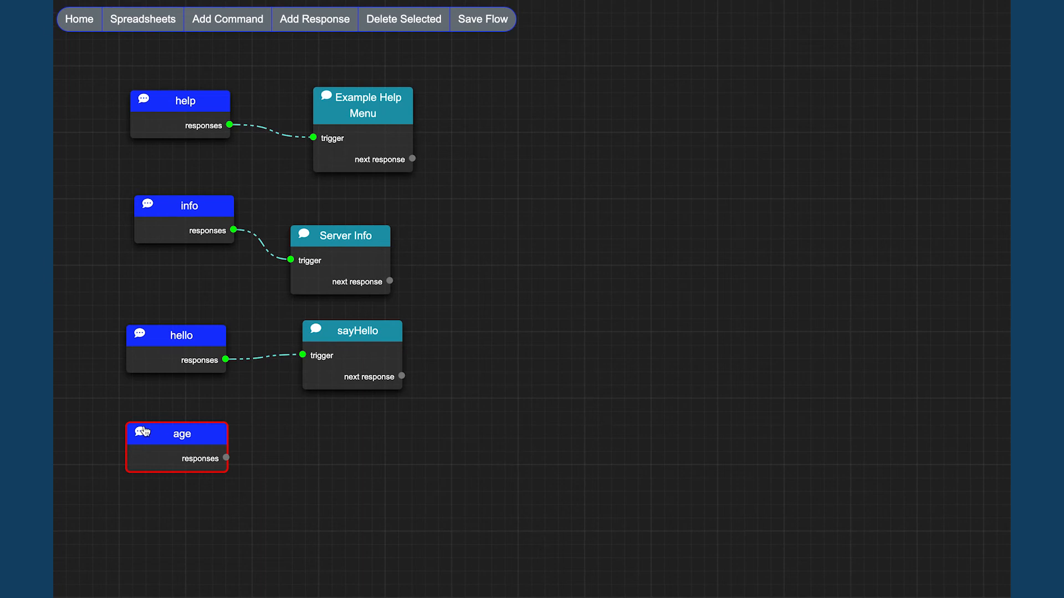
double_click(185, 444)
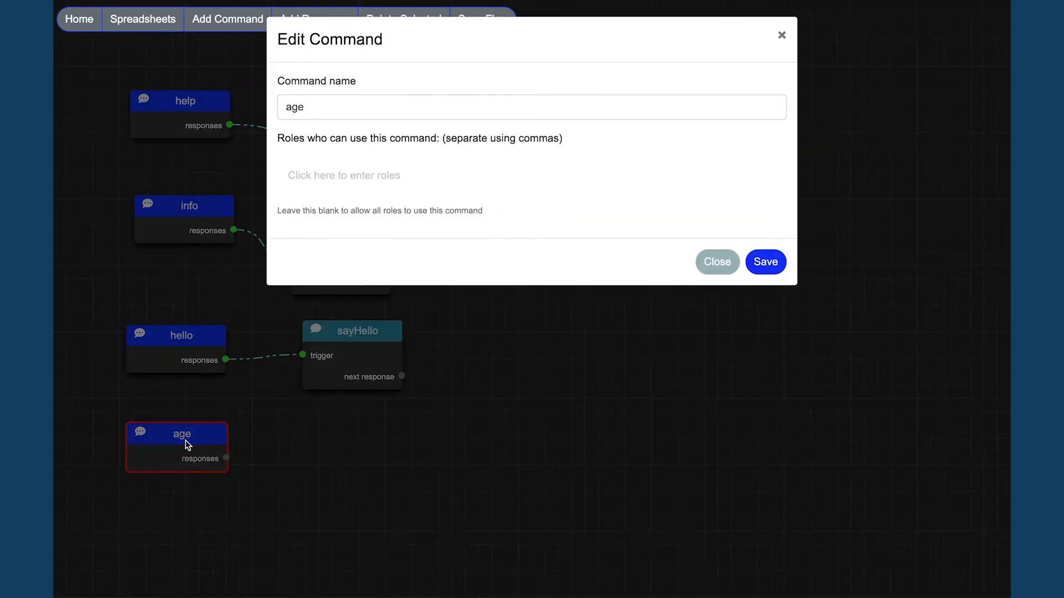
left_click(777, 267)
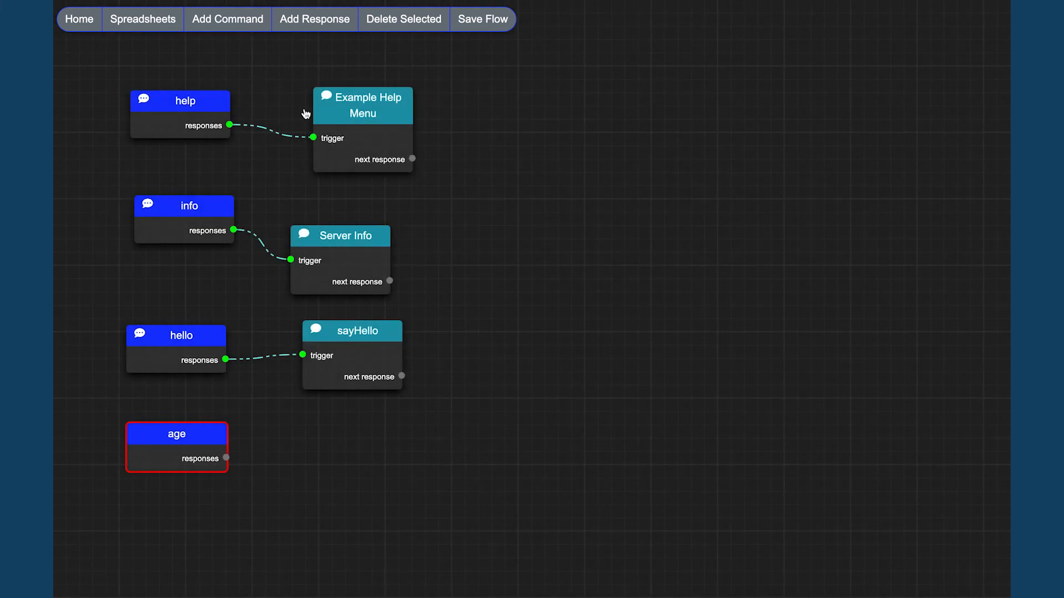
Step: Create an ageVariable response of category Variable (Store Value in Variable)
left_click(306, 25)
left_click(442, 158)
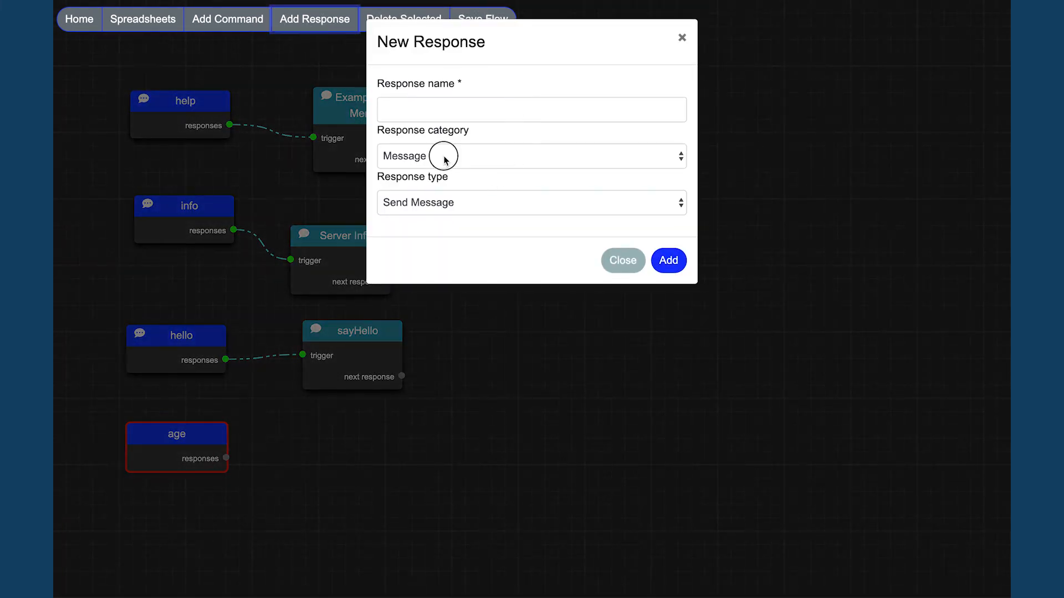
left_click(439, 173)
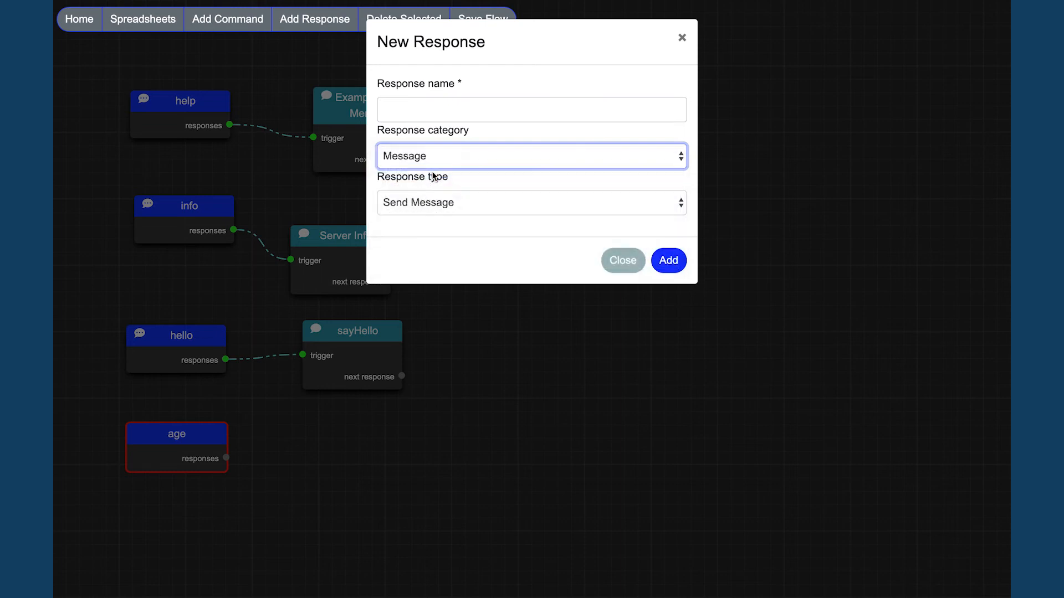
left_click(435, 108)
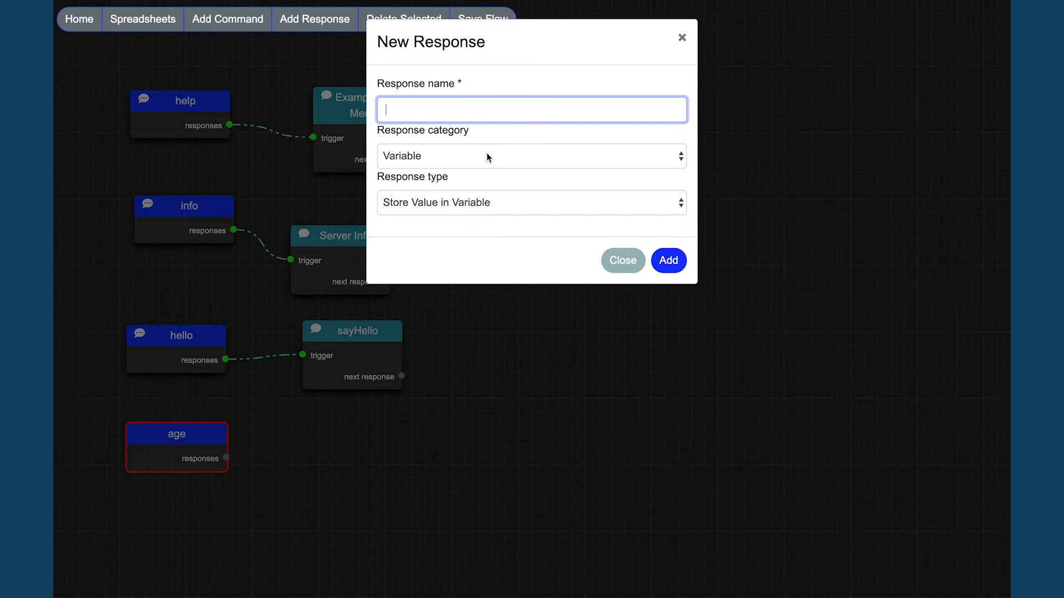
type("a")
type("geVar")
type("iable")
left_click(674, 267)
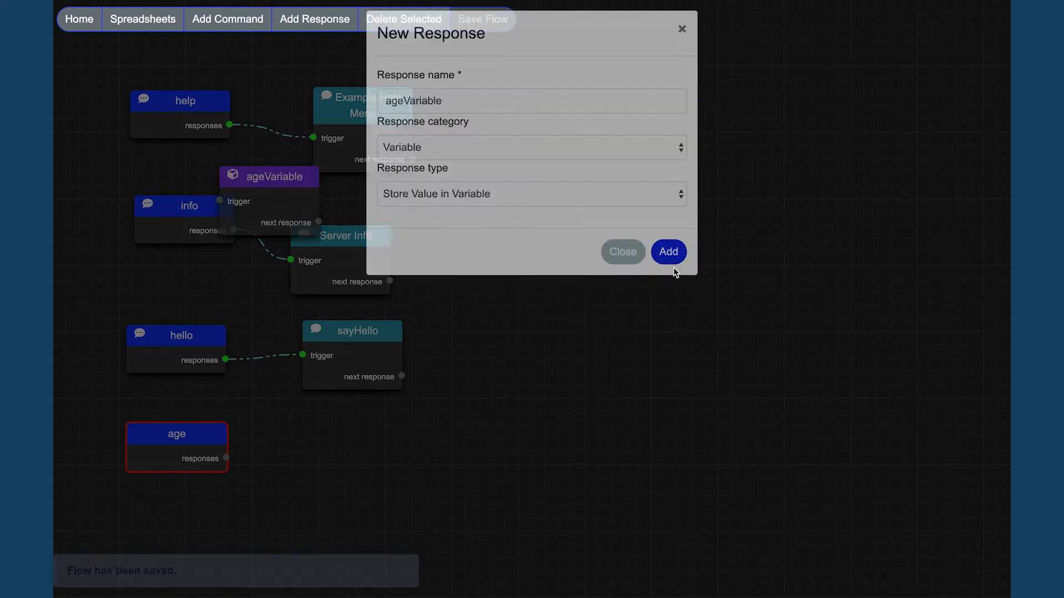
Step: Place ageVariable beside age and connect age's responses to its trigger
mouse_move(275, 183)
left_mouse_down()
mouse_move(367, 433)
mouse_move(351, 432)
left_mouse_up()
left_click_drag(226, 459, 294, 451)
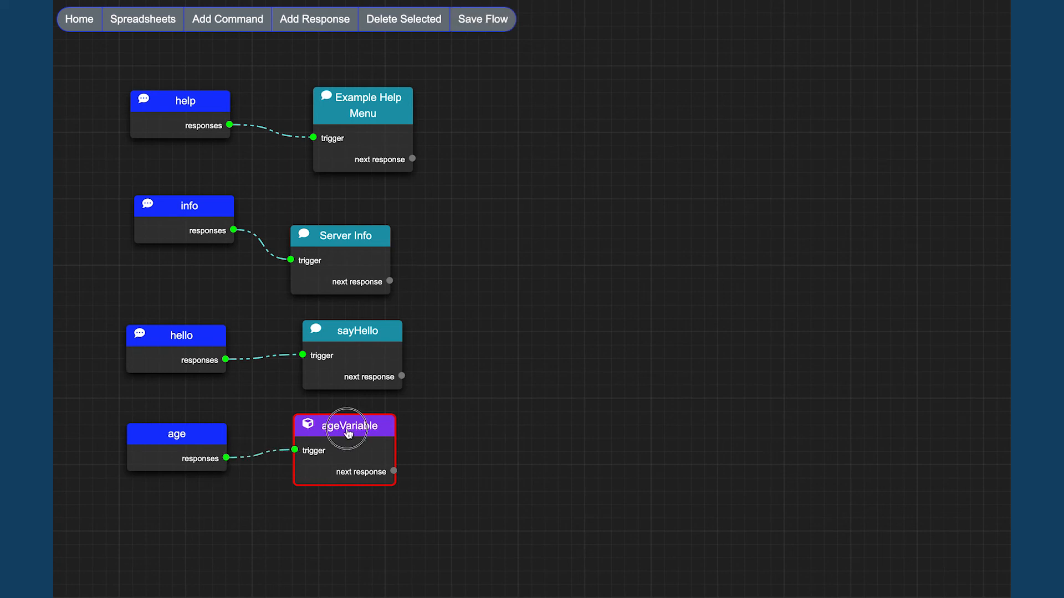
Step: Make ageVariable store parameter 1 as a Number variable named userAge and save
double_click(348, 434)
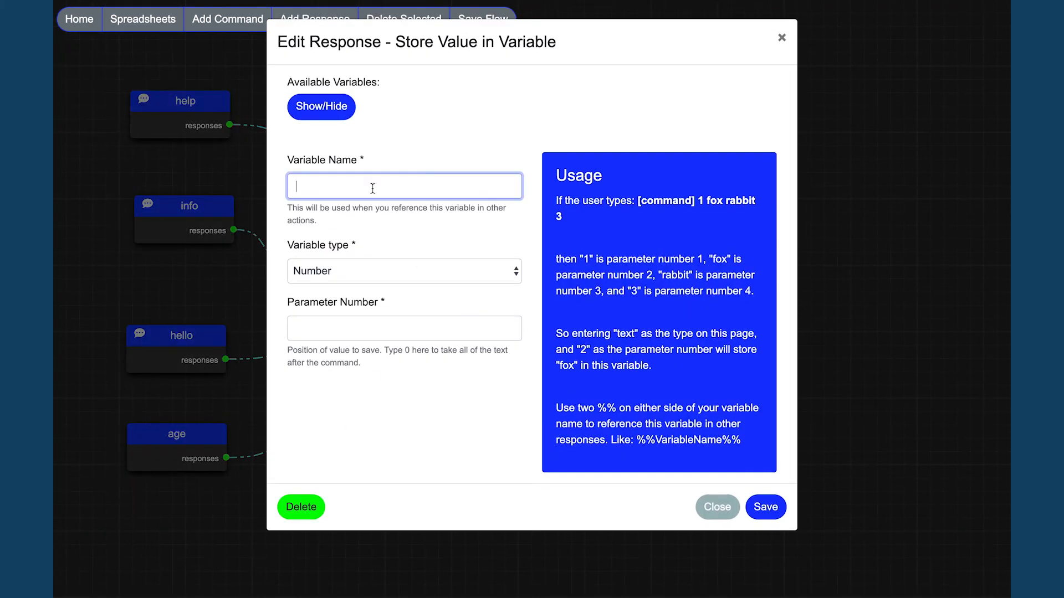
left_click(374, 188)
type("userAge")
left_click(442, 250)
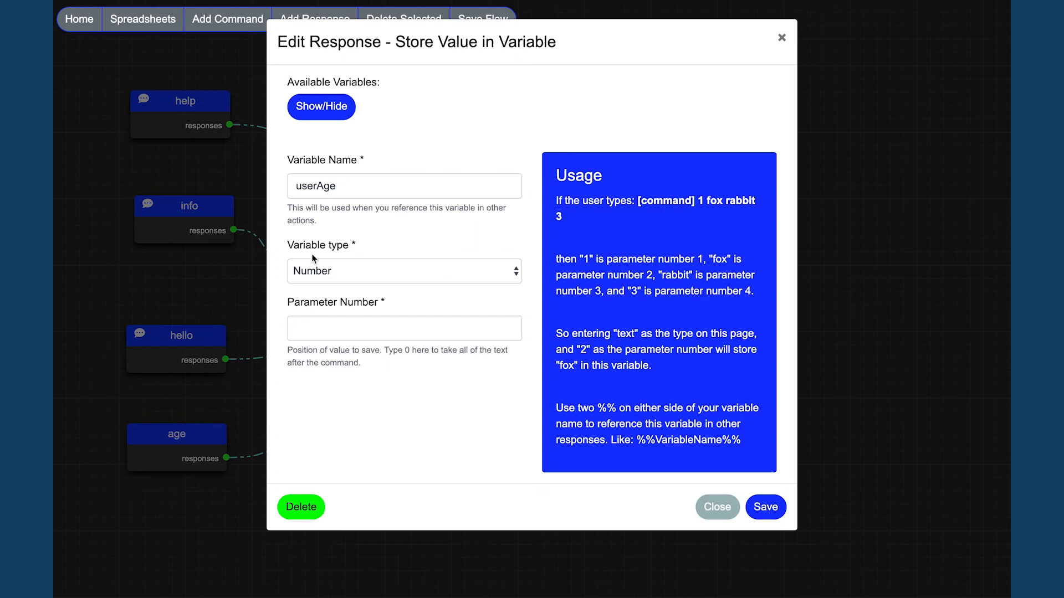
left_click(340, 329)
type("1")
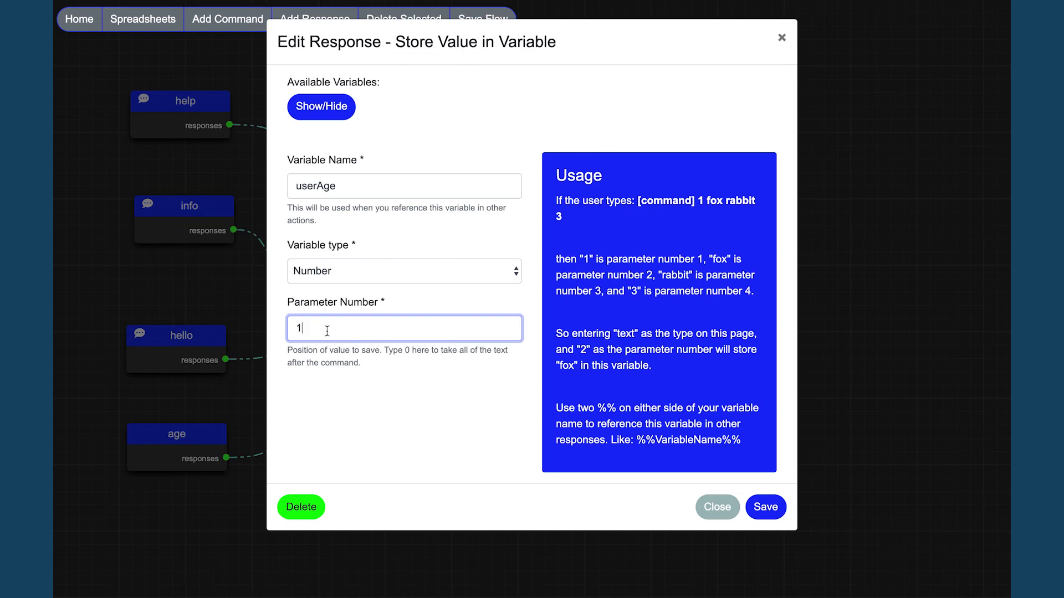
left_click(467, 396)
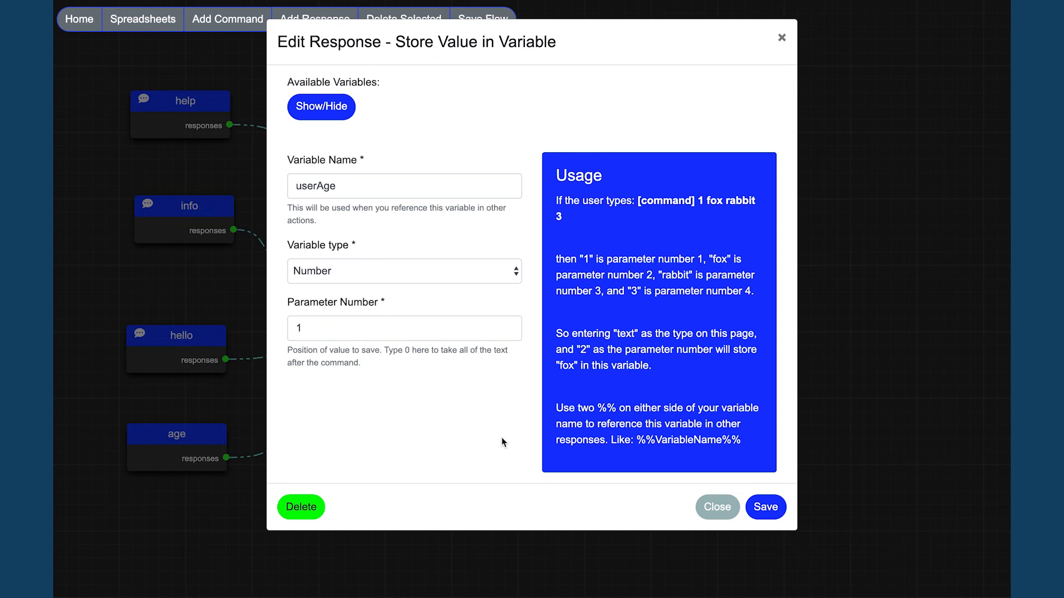
left_click(764, 510)
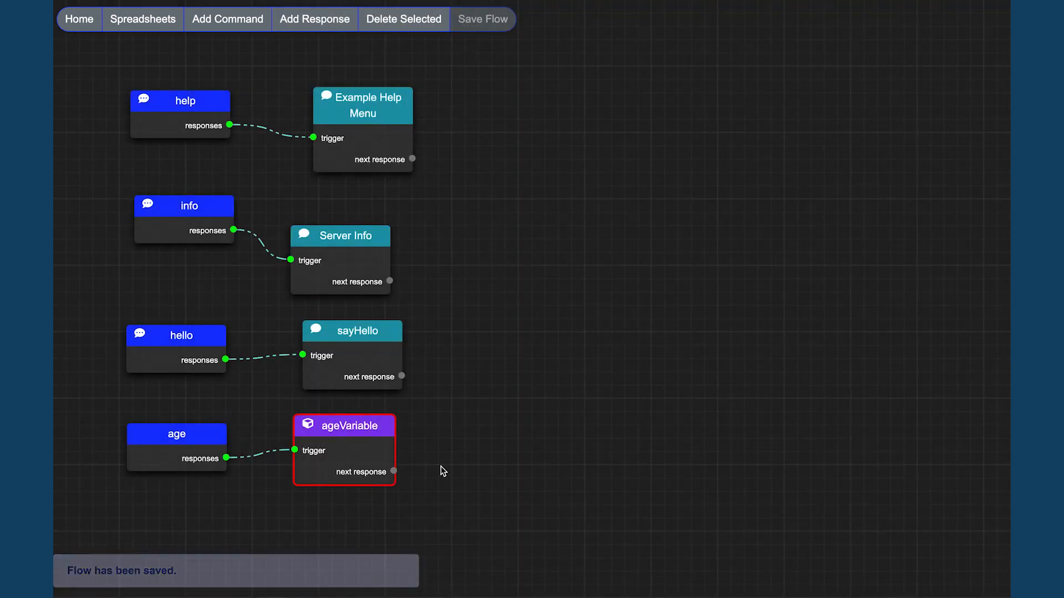
Step: Create a new response named compareAge of type Check Variable Value
left_click(324, 24)
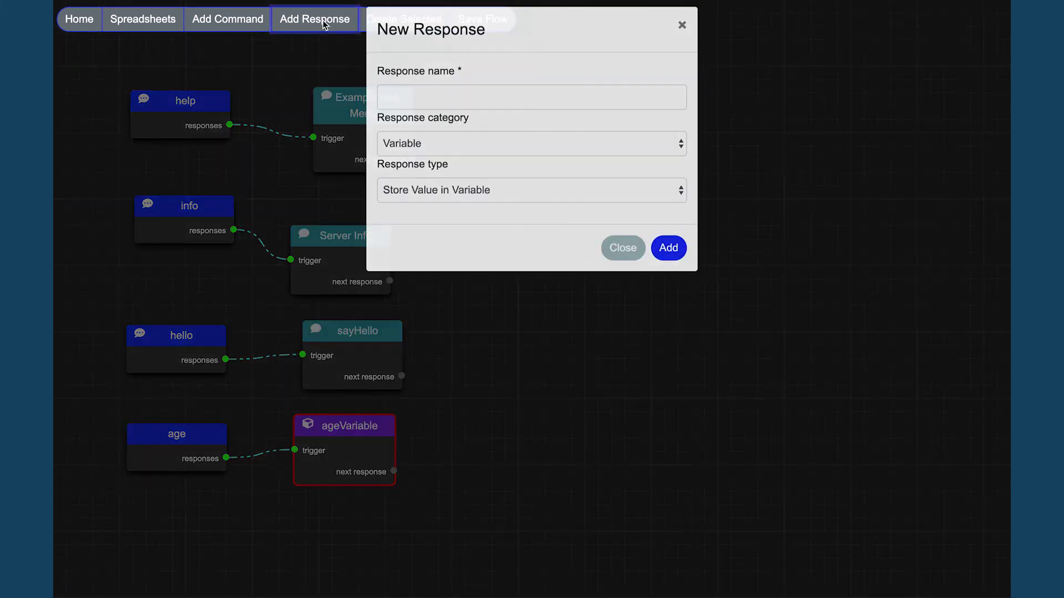
left_click(435, 102)
type("compare")
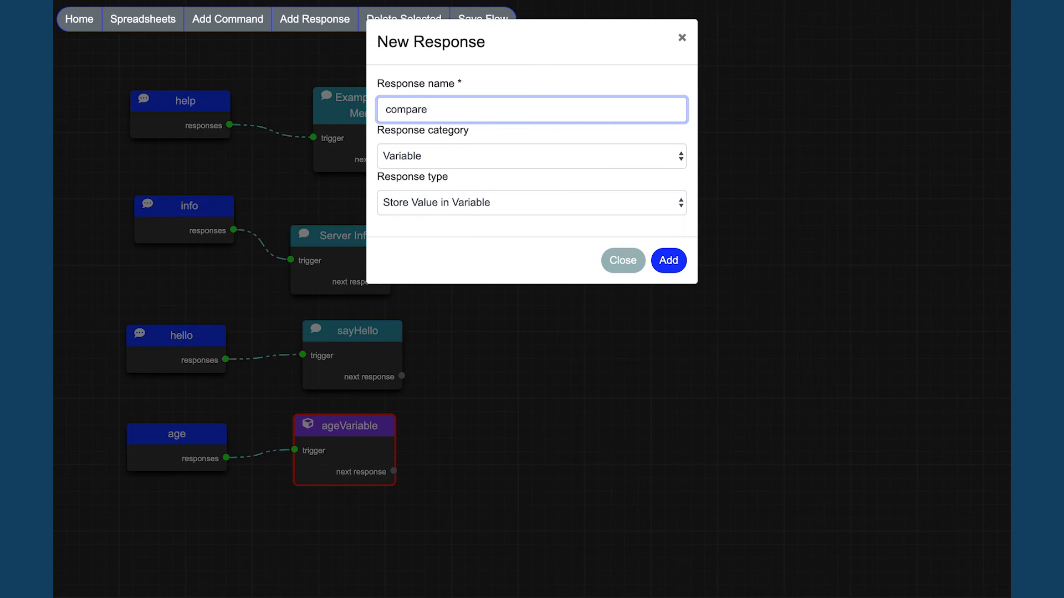
type("Age")
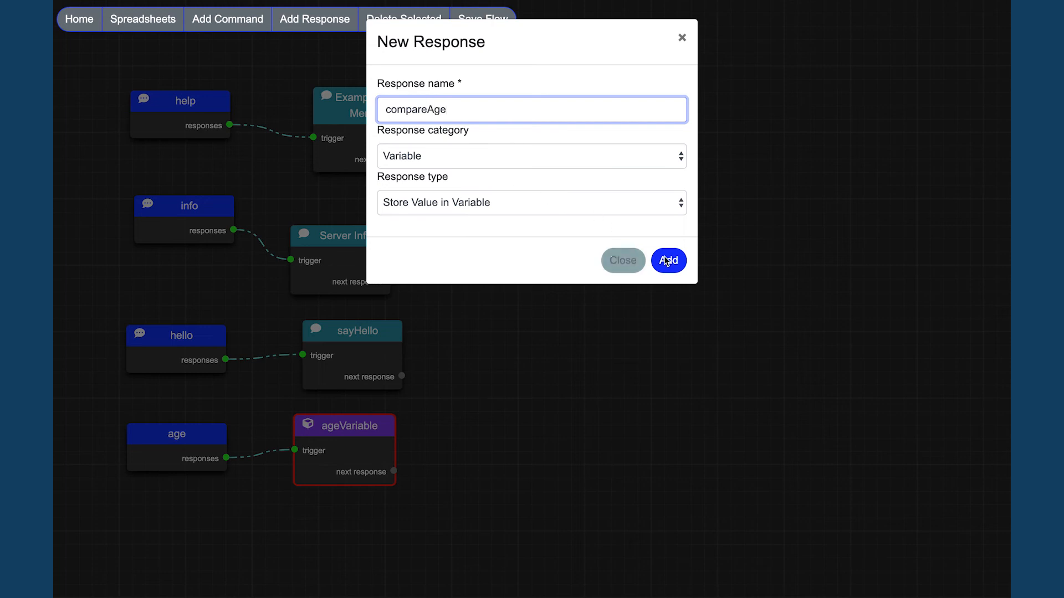
left_click(585, 202)
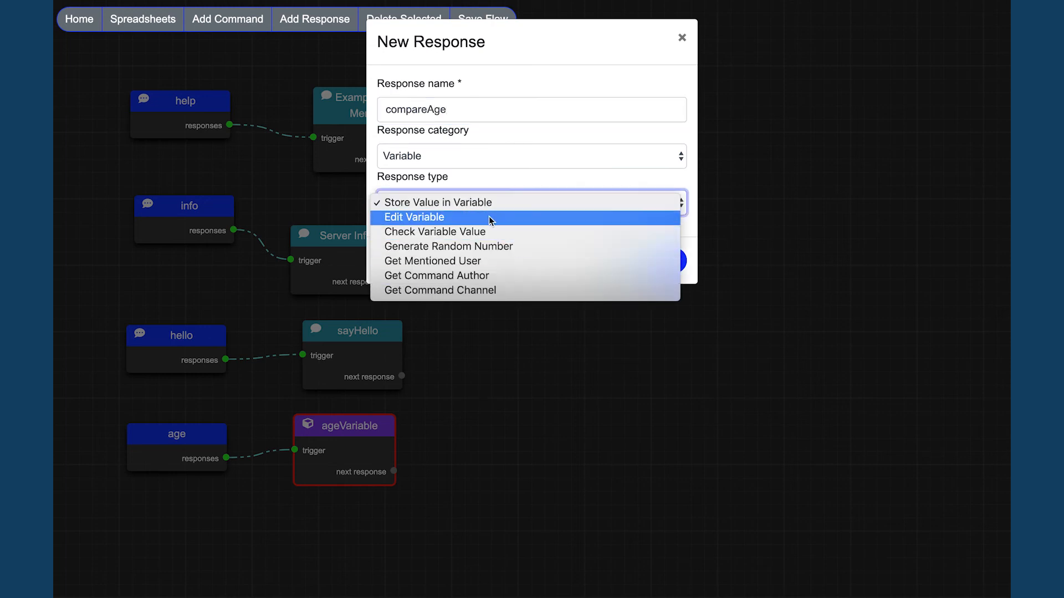
left_click(449, 233)
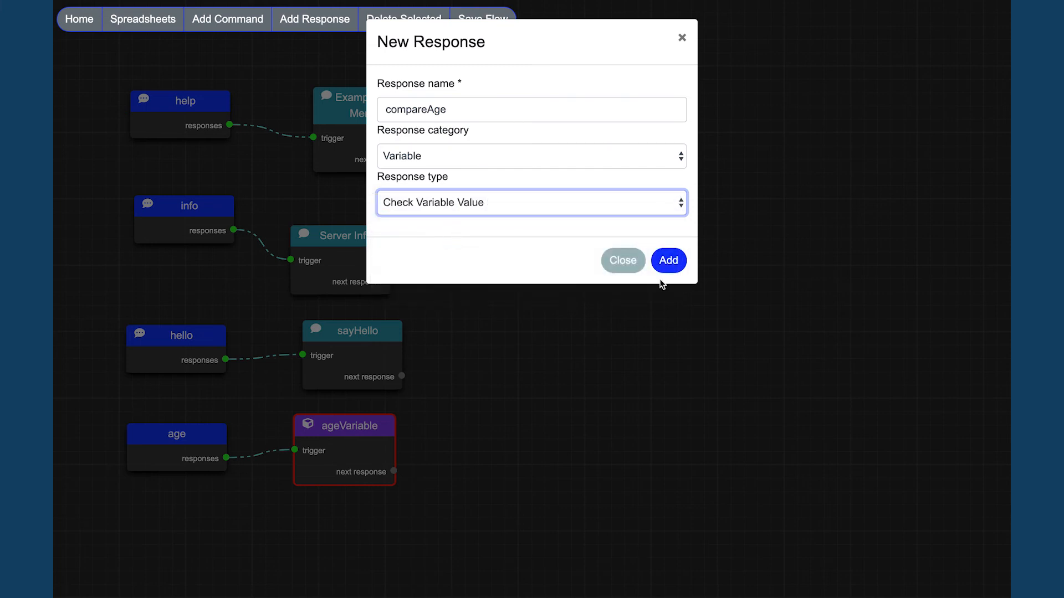
left_click(666, 263)
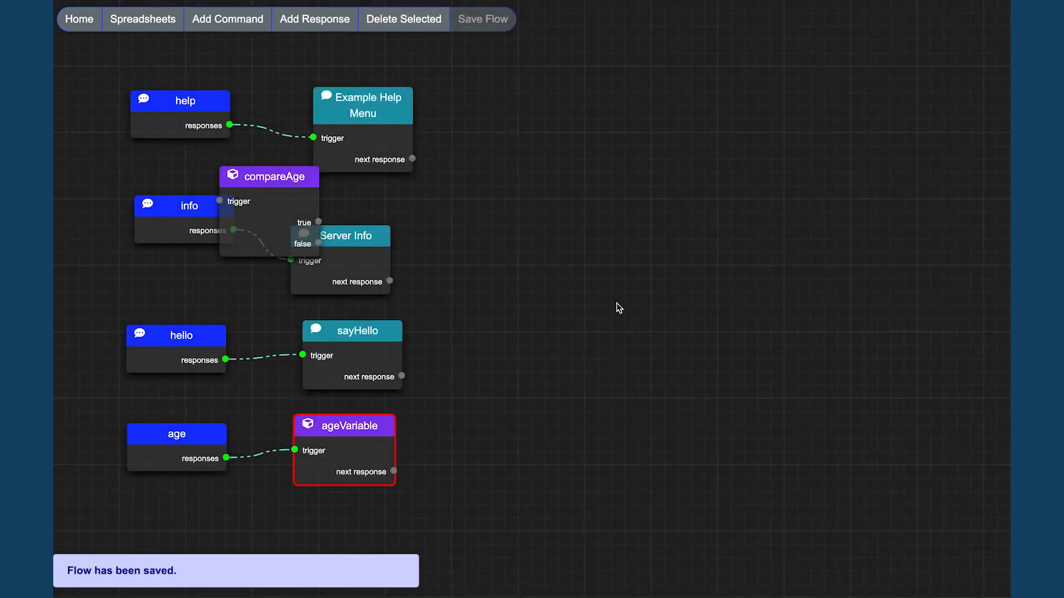
Step: Place compareAge right of ageVariable and wire ageVariable's next response to it
left_click_drag(262, 177, 515, 416)
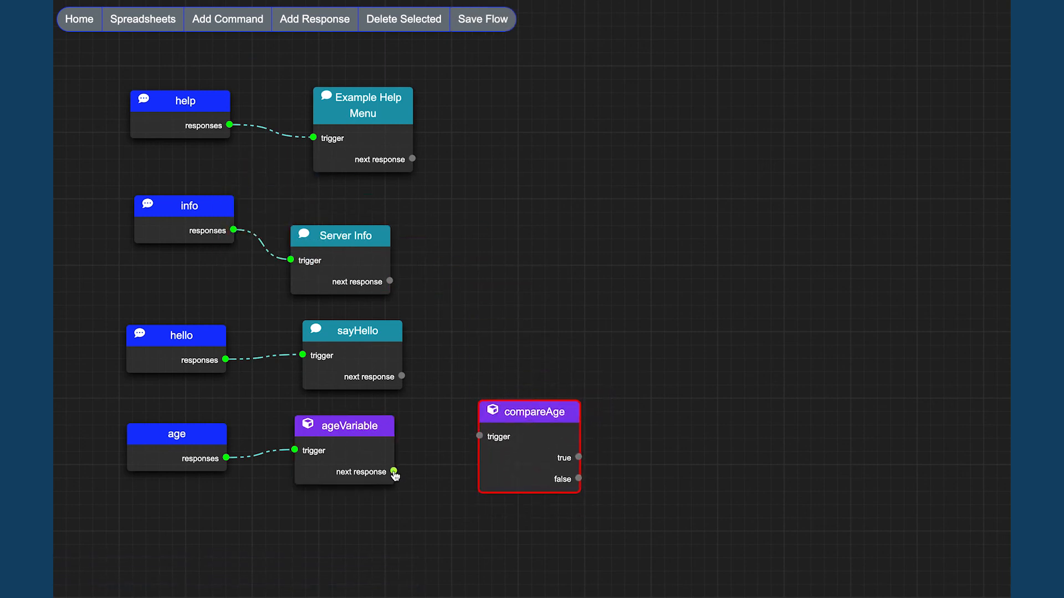
left_click_drag(393, 472, 479, 437)
Step: Recheck the userAge variable name in ageVariable before configuring compareAge
left_click(533, 413)
double_click(532, 413)
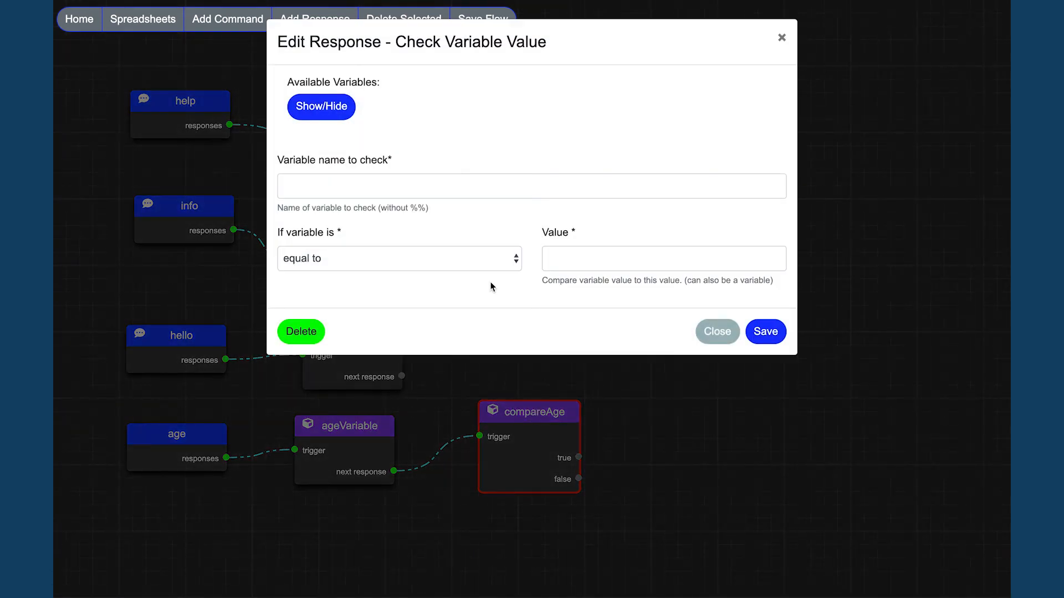
left_click(383, 192)
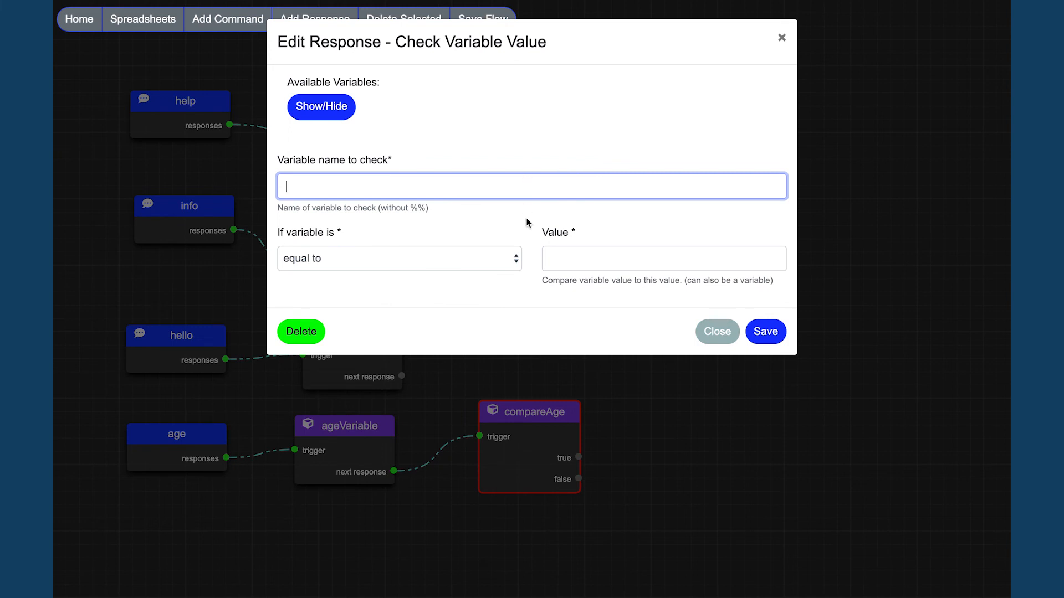
left_click(782, 38)
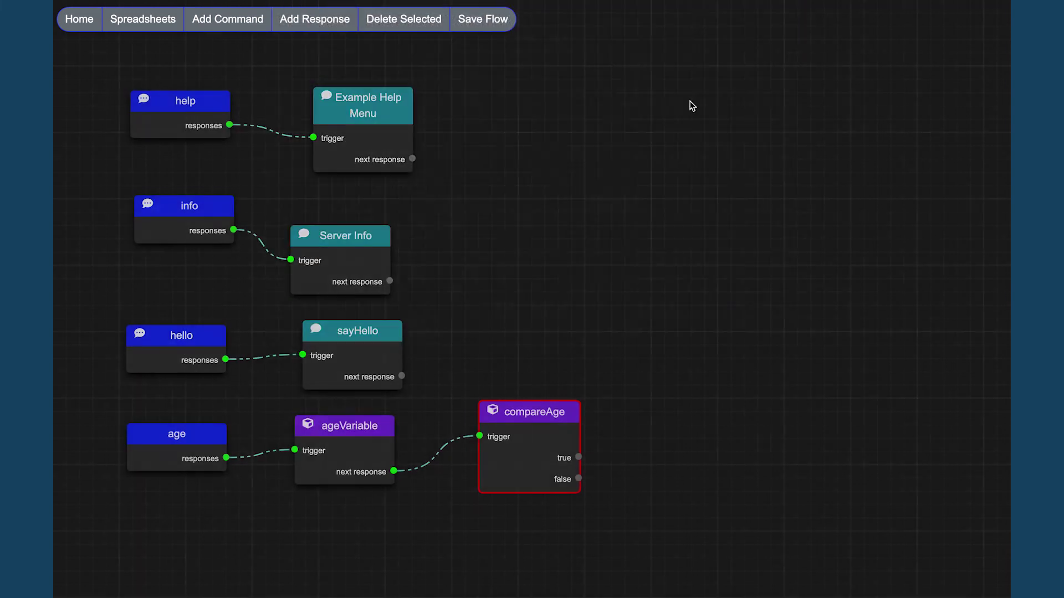
double_click(340, 430)
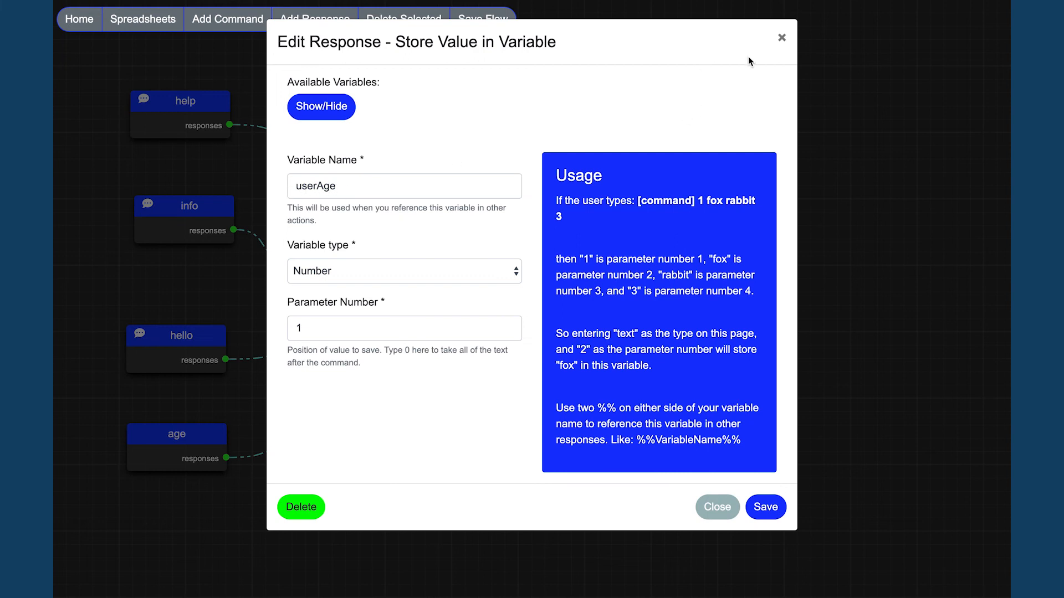
left_click(781, 38)
Step: Set compareAge to check whether userAge is greater than 18 and save
double_click(533, 418)
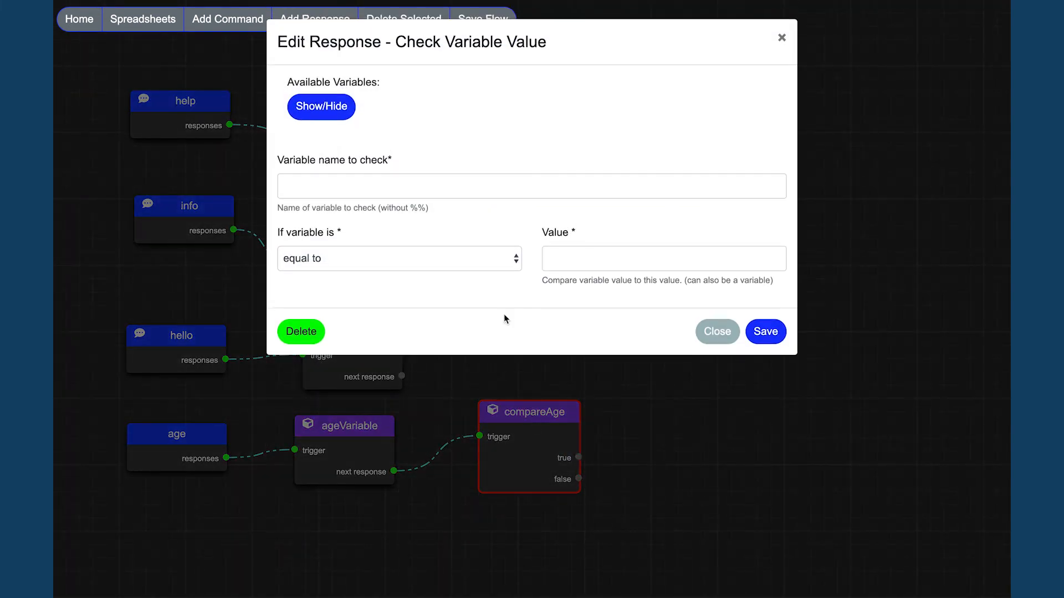
left_click(396, 191)
type("userAge")
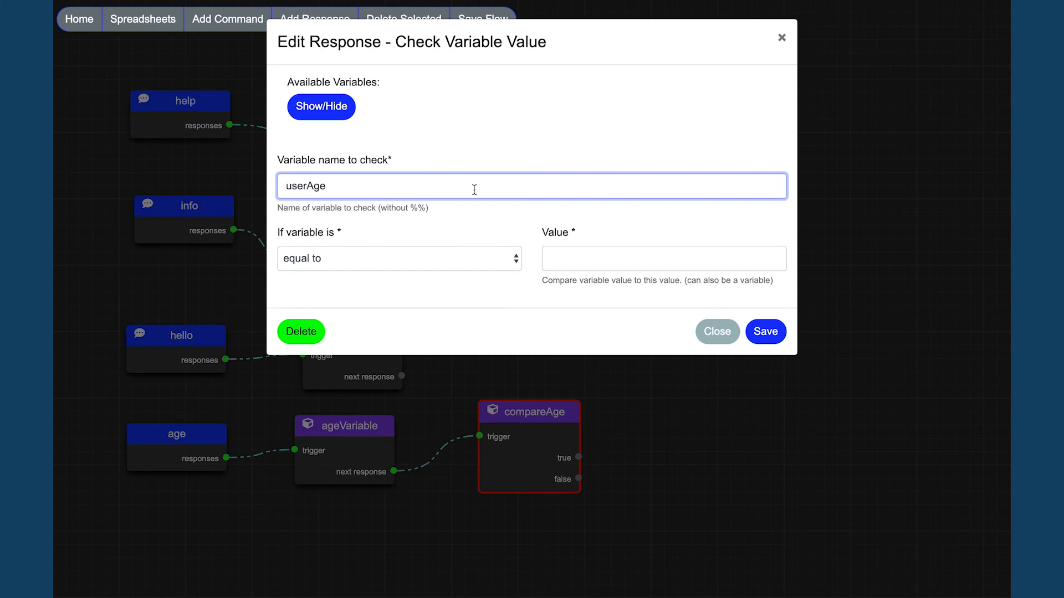
left_click(454, 216)
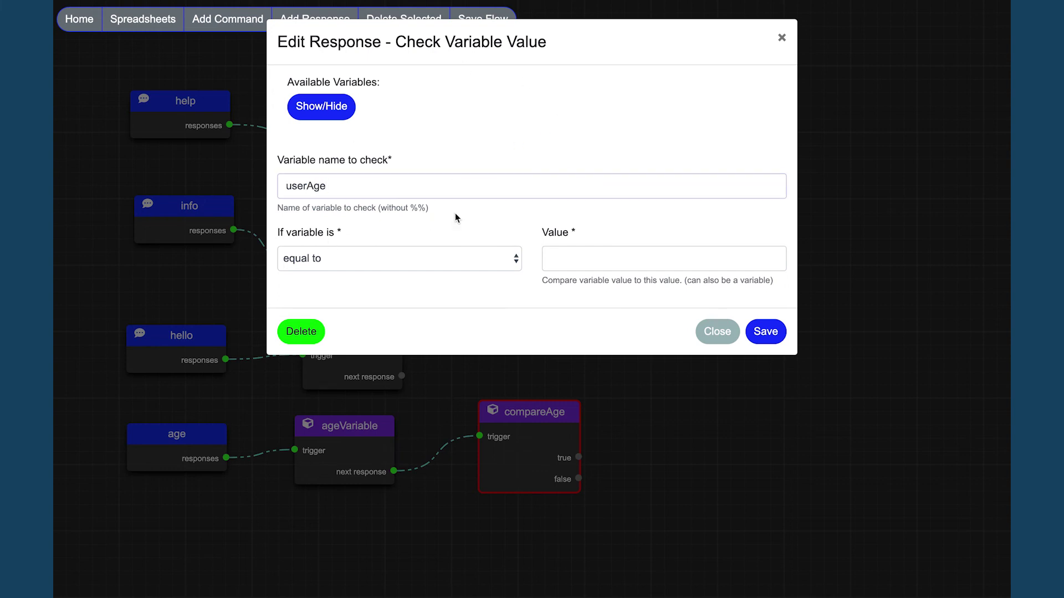
left_click(363, 257)
left_click(370, 289)
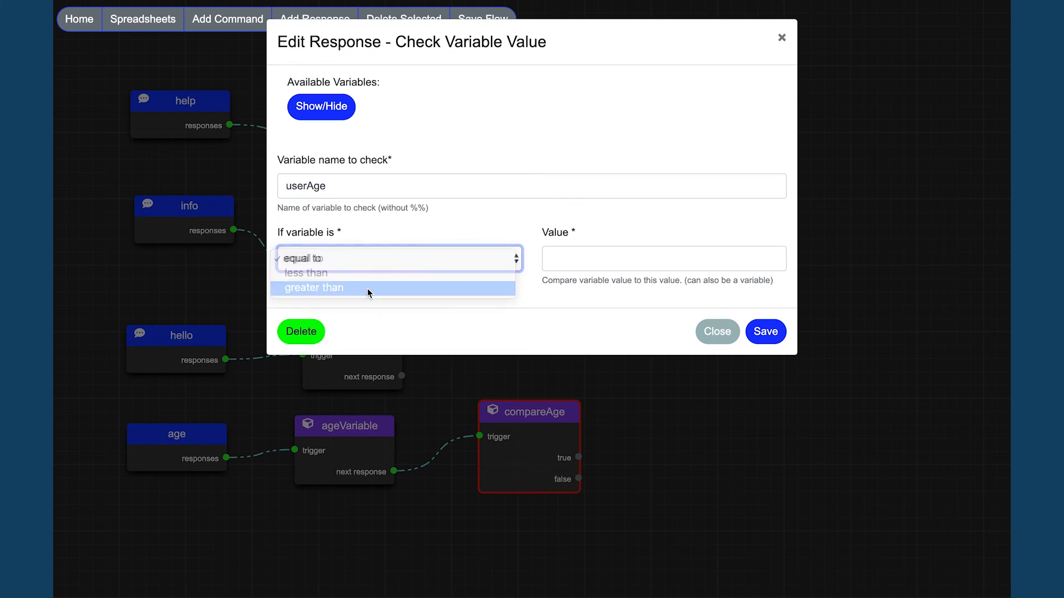
left_click(586, 264)
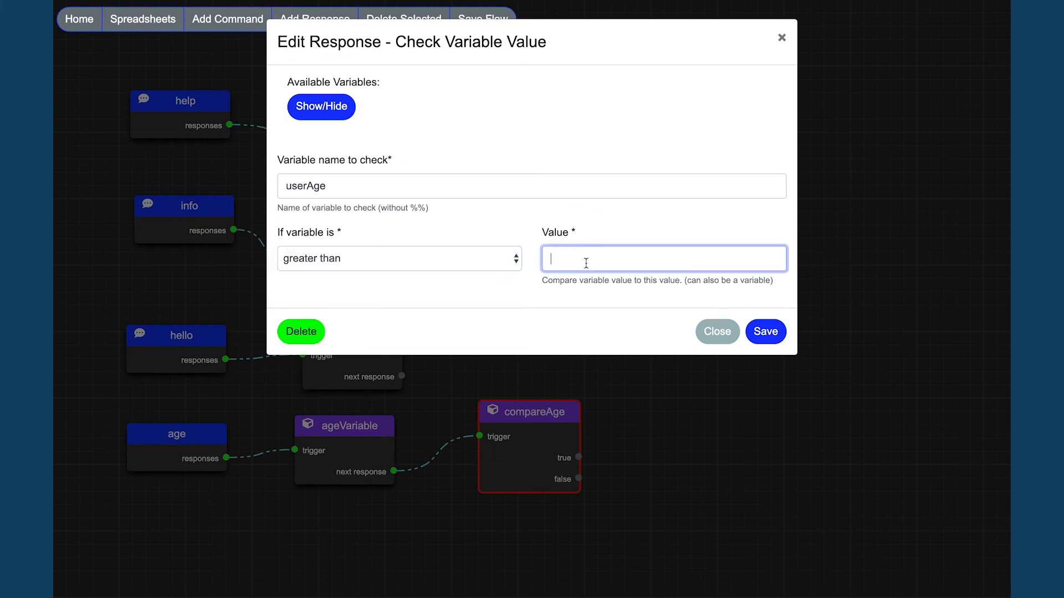
type("18")
left_click(766, 332)
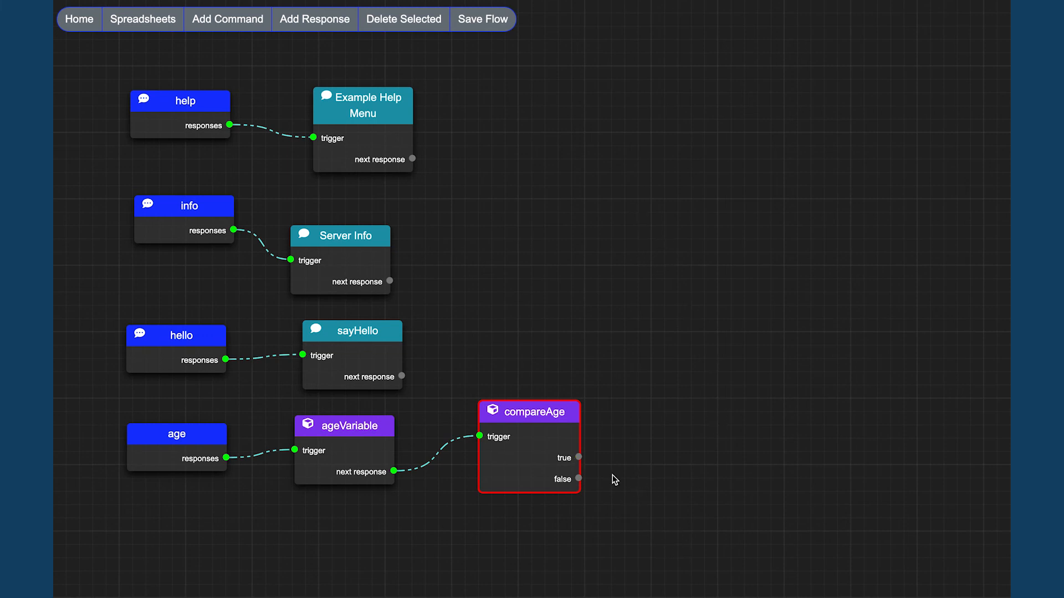
Step: Create a new Message response named adult
left_click(297, 22)
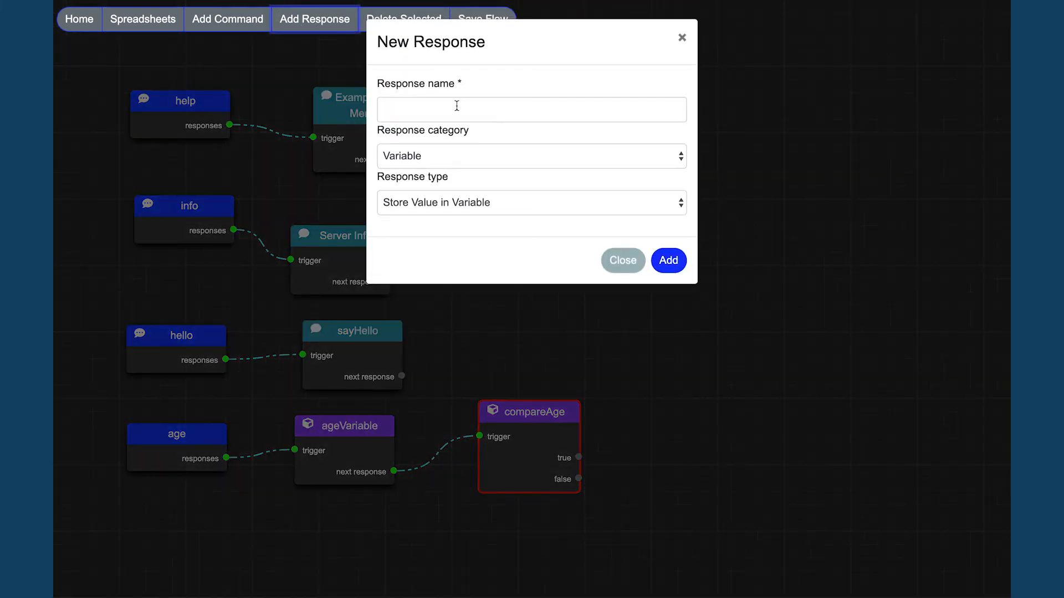
left_click(457, 106)
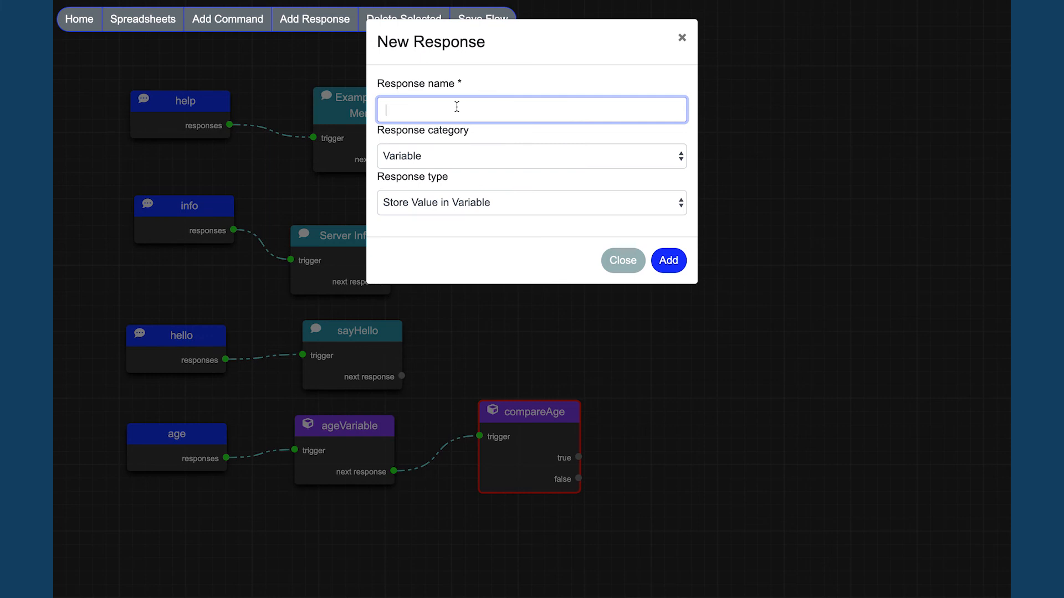
type("adult")
left_click(469, 167)
left_click(452, 143)
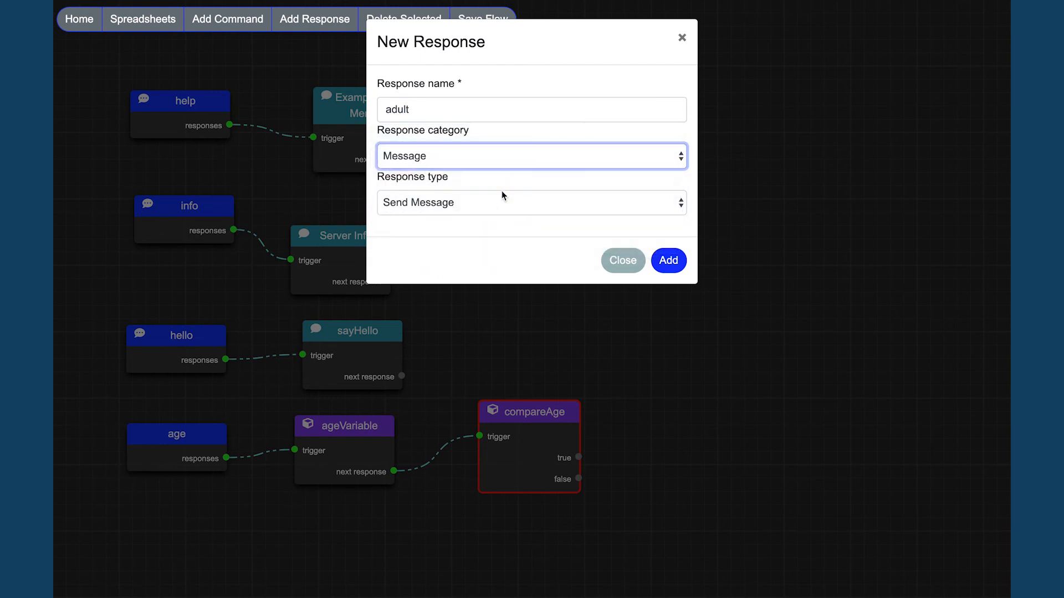
left_click(671, 263)
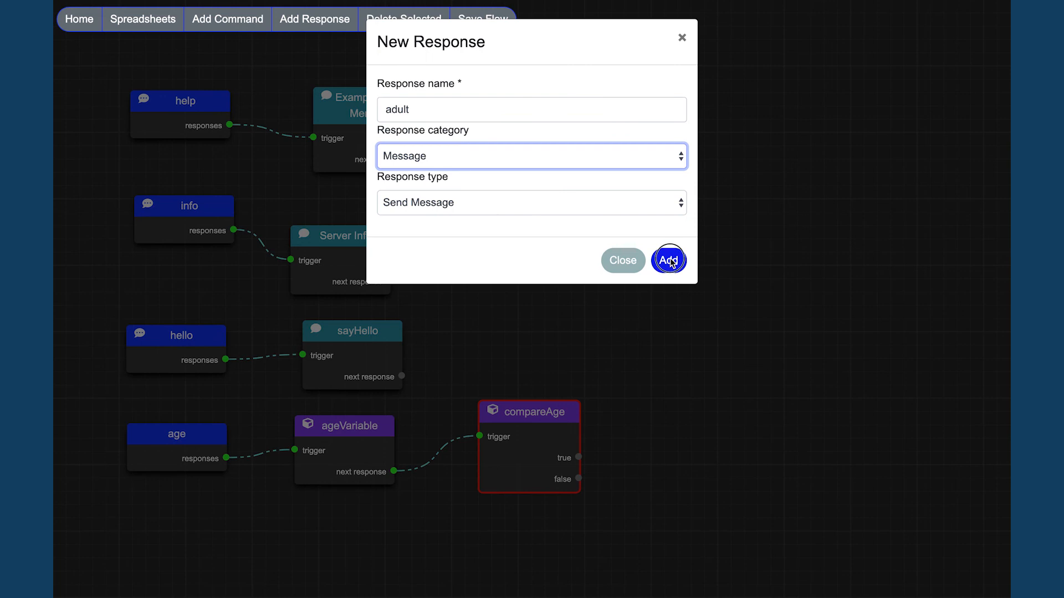
Step: Place adult below-right of compareAge and wire compareAge's false output to it
left_click(733, 254)
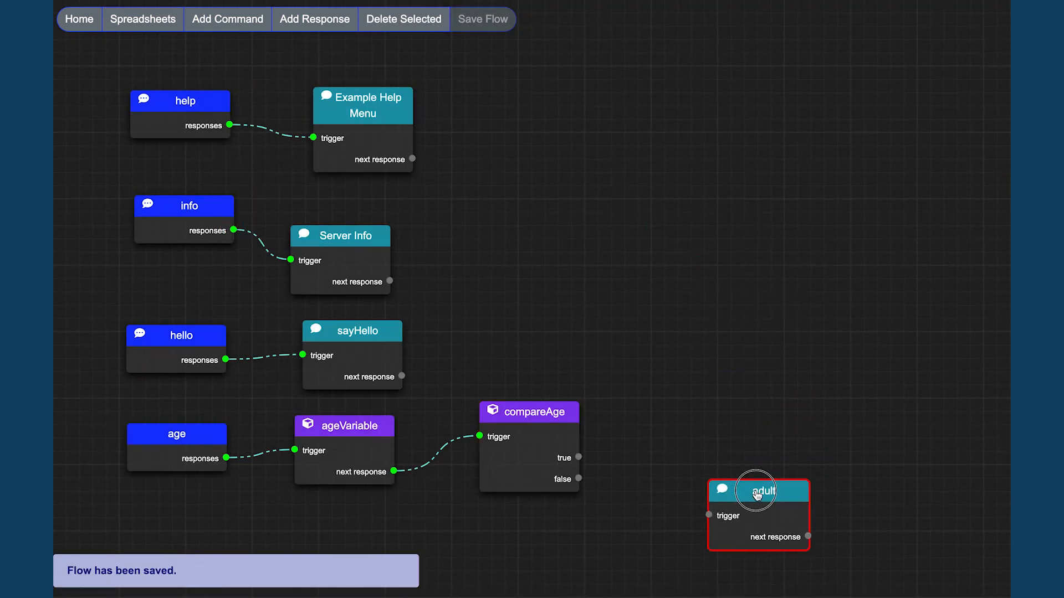
left_click_drag(732, 253, 723, 492)
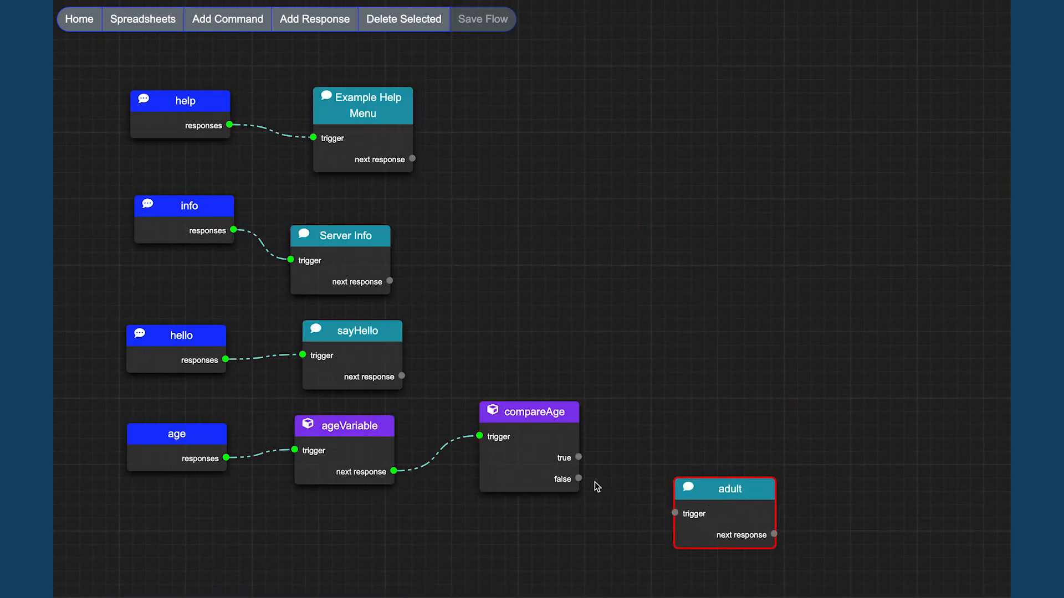
left_click_drag(579, 479, 675, 514)
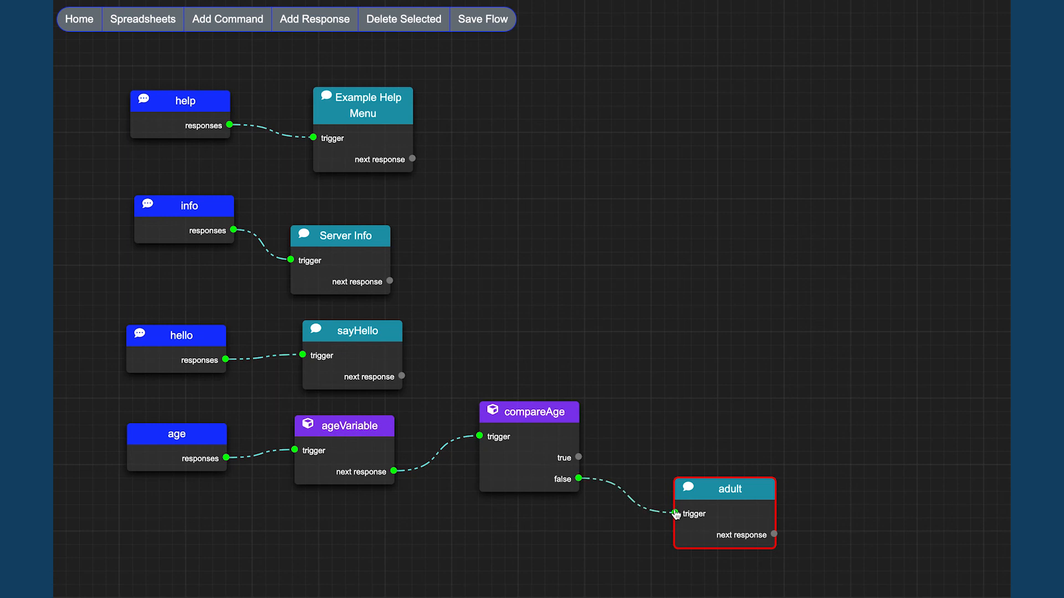
left_click(313, 22)
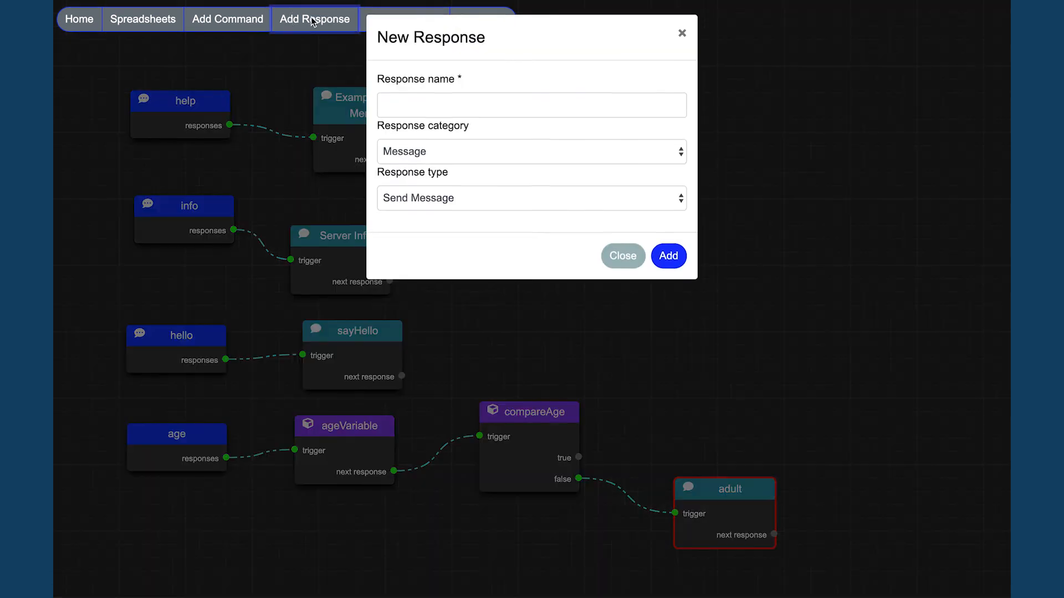
Step: Create a new Message response named child
left_click(416, 109)
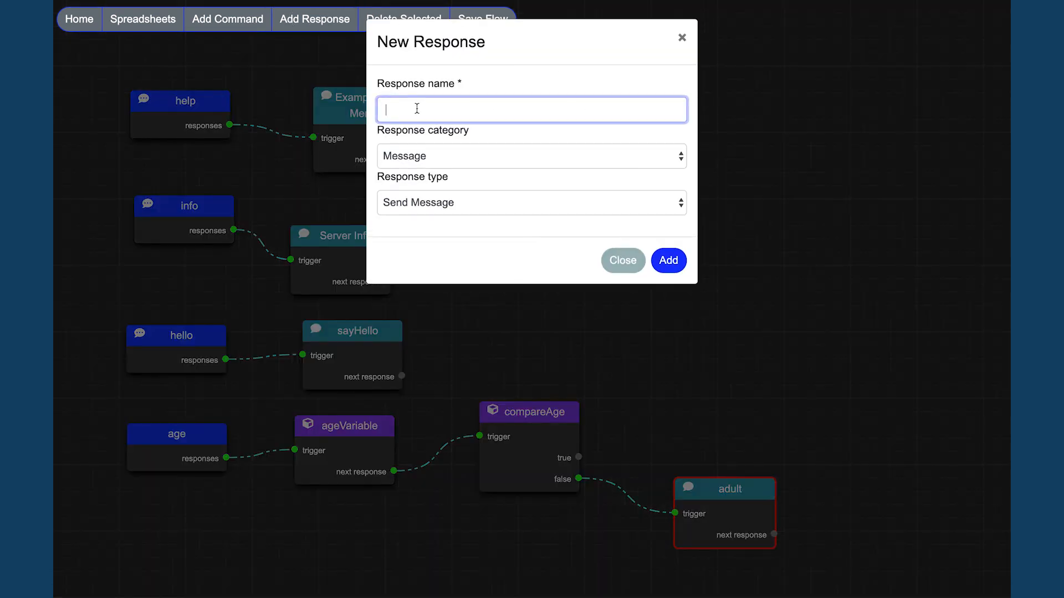
type("you")
type("child")
left_click(420, 156)
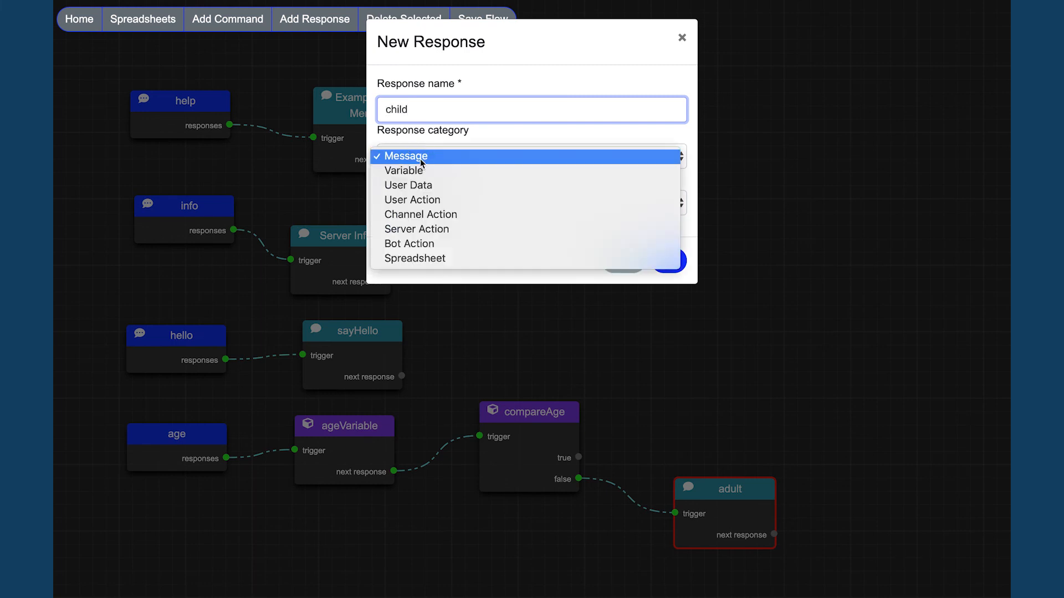
left_click(388, 157)
left_click(669, 260)
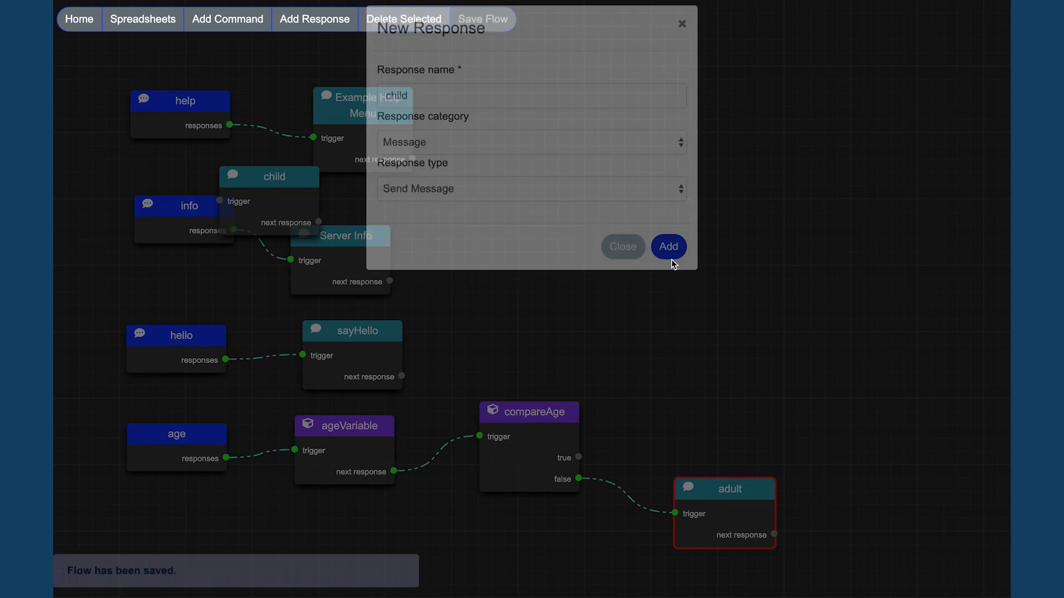
Step: Place child right of compareAge and wire compareAge's true output to it
mouse_move(251, 179)
left_mouse_down()
mouse_move(736, 271)
mouse_move(697, 381)
left_mouse_up()
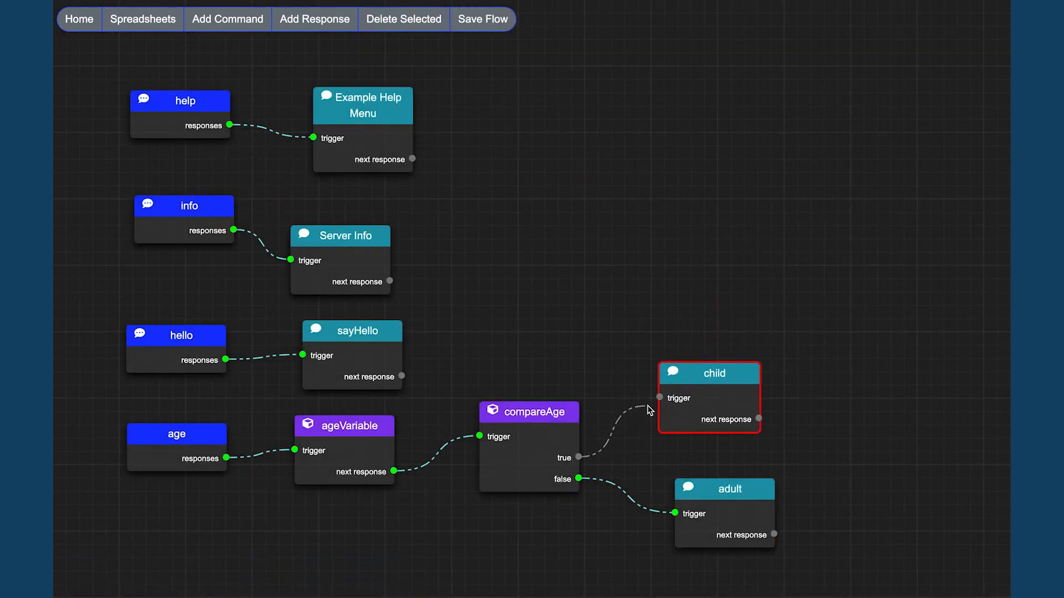
left_click_drag(579, 459, 658, 398)
double_click(692, 374)
Step: Begin entering the child message and channel, then close and reopen its settings
left_click(342, 188)
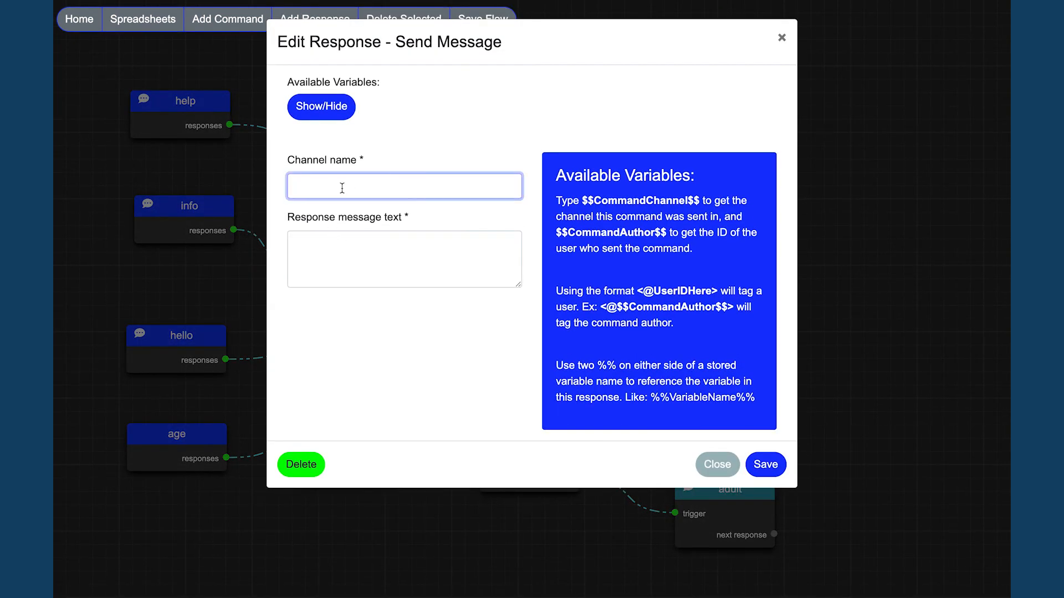
type("$$")
type("Command")
type("Channel$$")
left_click(345, 245)
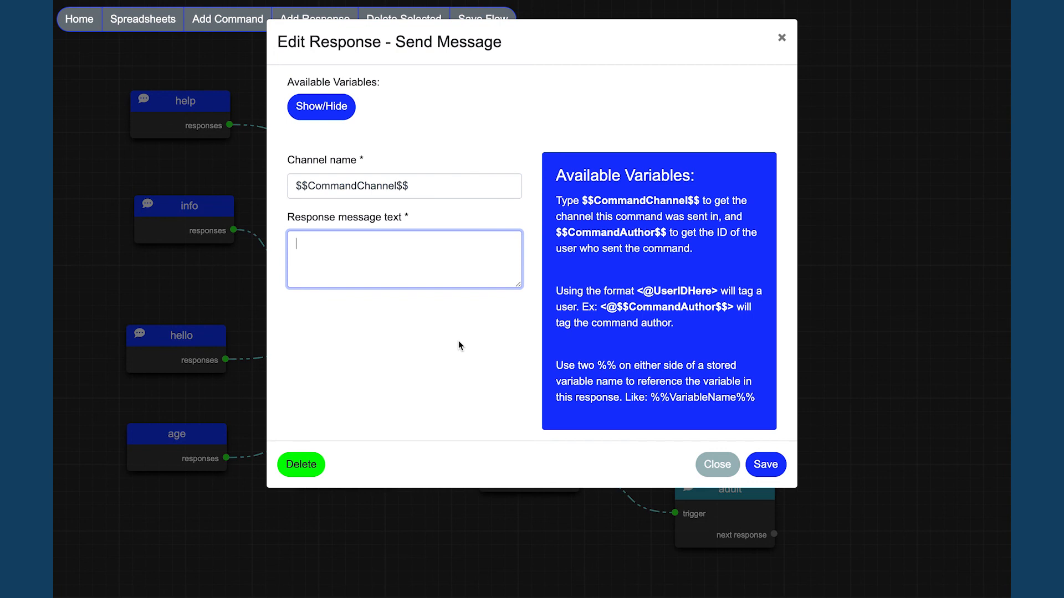
type("Y")
type("ou are")
left_click(785, 37)
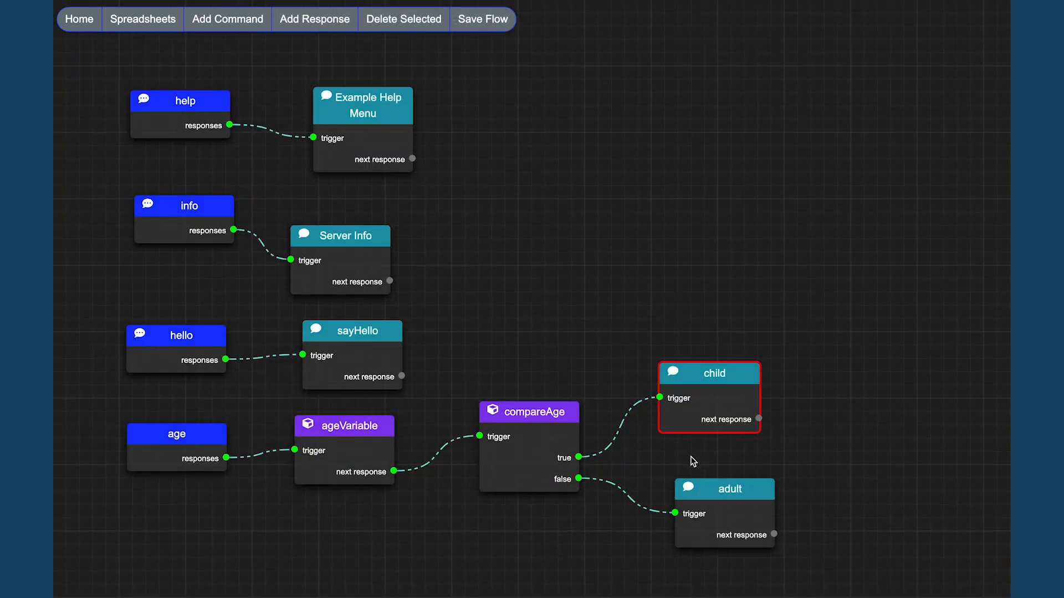
left_click(707, 383)
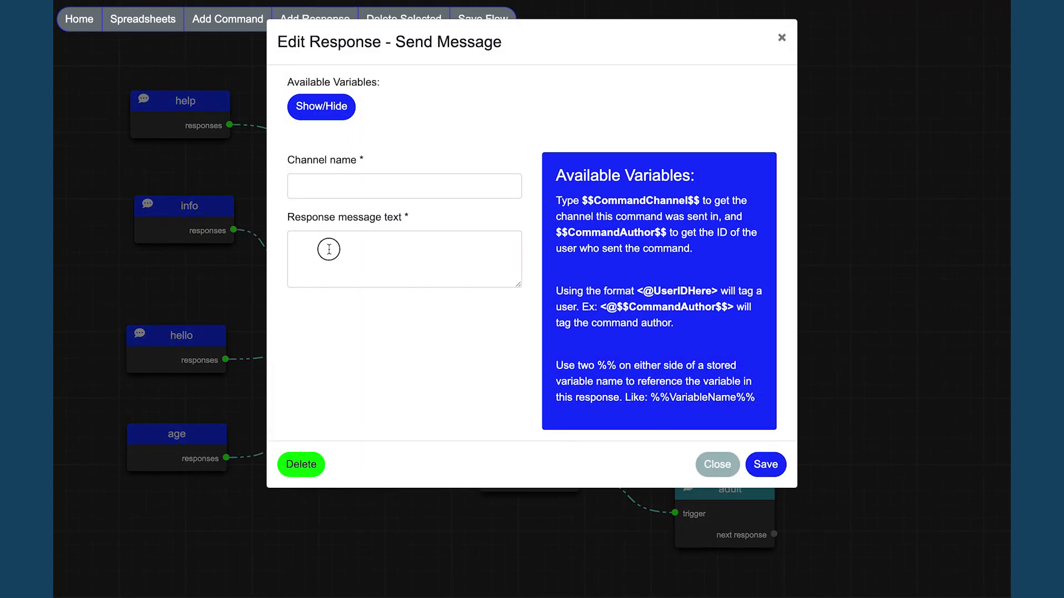
Step: Set child to send 'You are a child.' to $$CommandChannel$$ and save
left_click(328, 249)
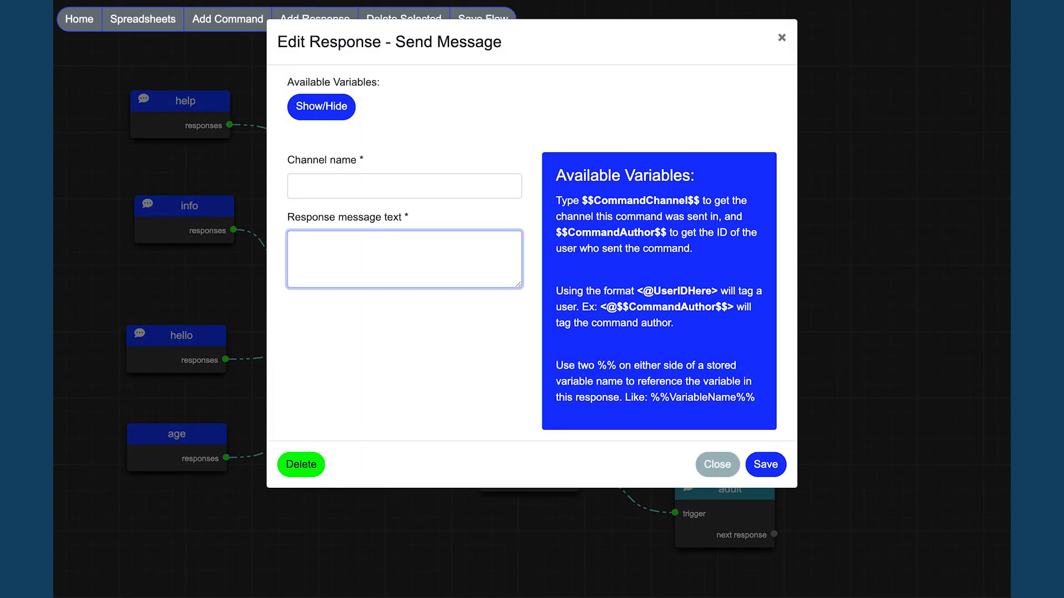
type("You are a ch")
type("ild.")
left_click(335, 185)
type("$$Comma")
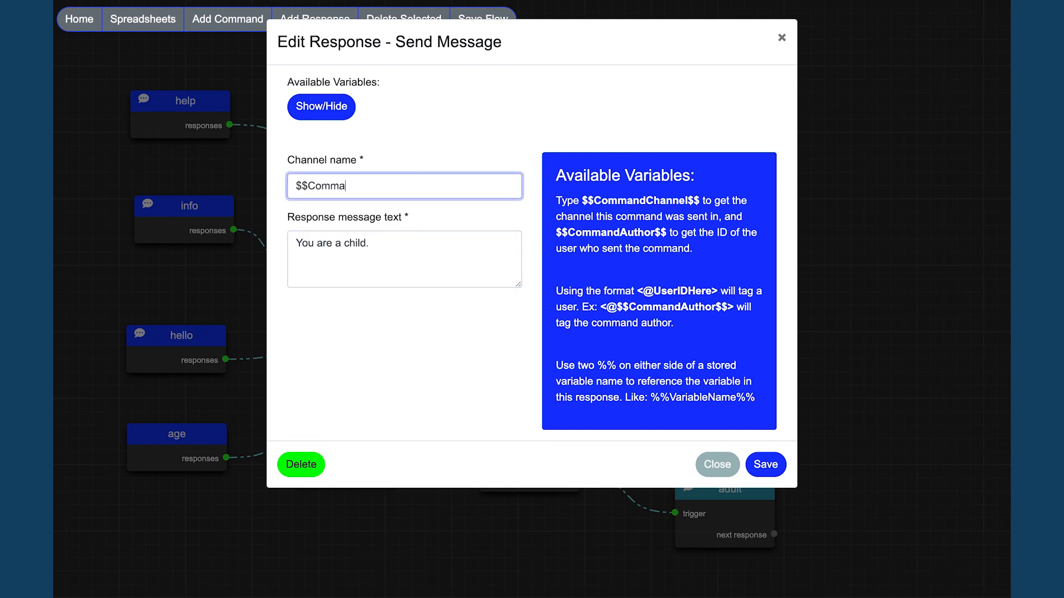
type("ndChannel")
type("$$")
left_click(765, 464)
Step: Set adult to send 'You are an adult.' to $$CommandChannel$$ and save
left_click(728, 490)
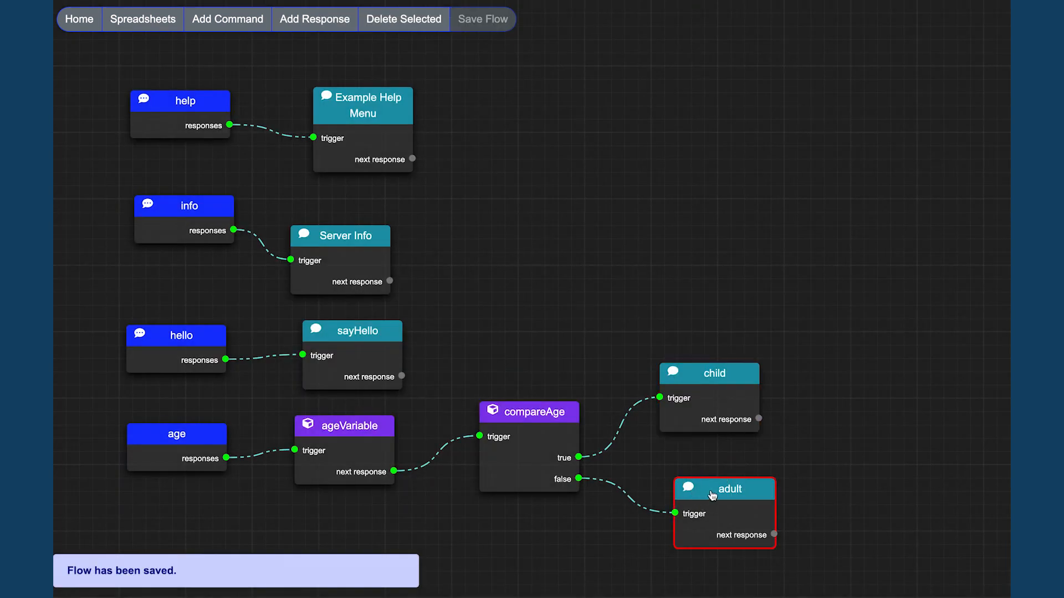
double_click(729, 491)
left_click(361, 181)
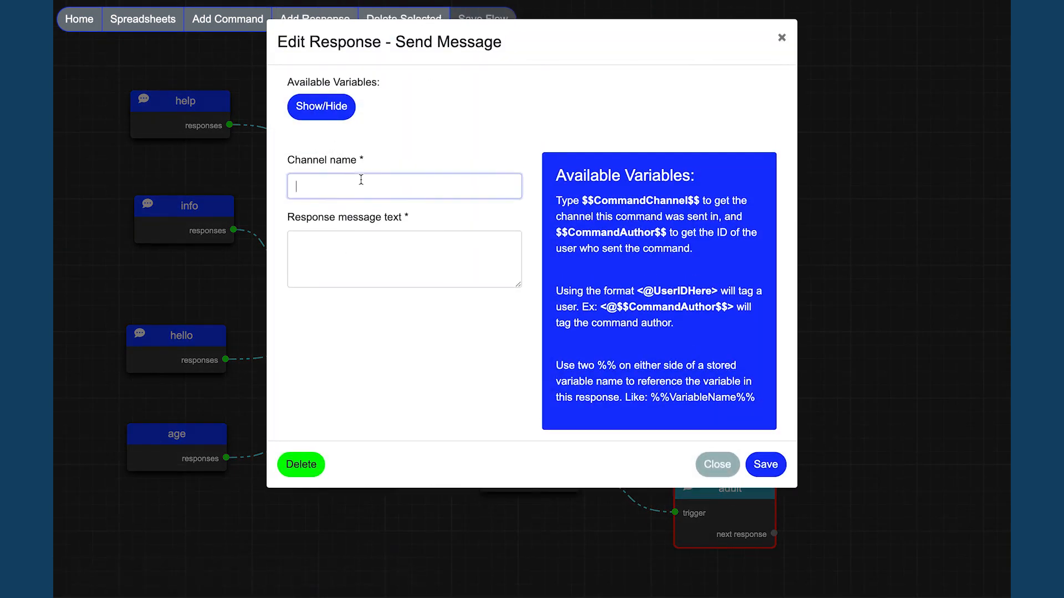
type("$$")
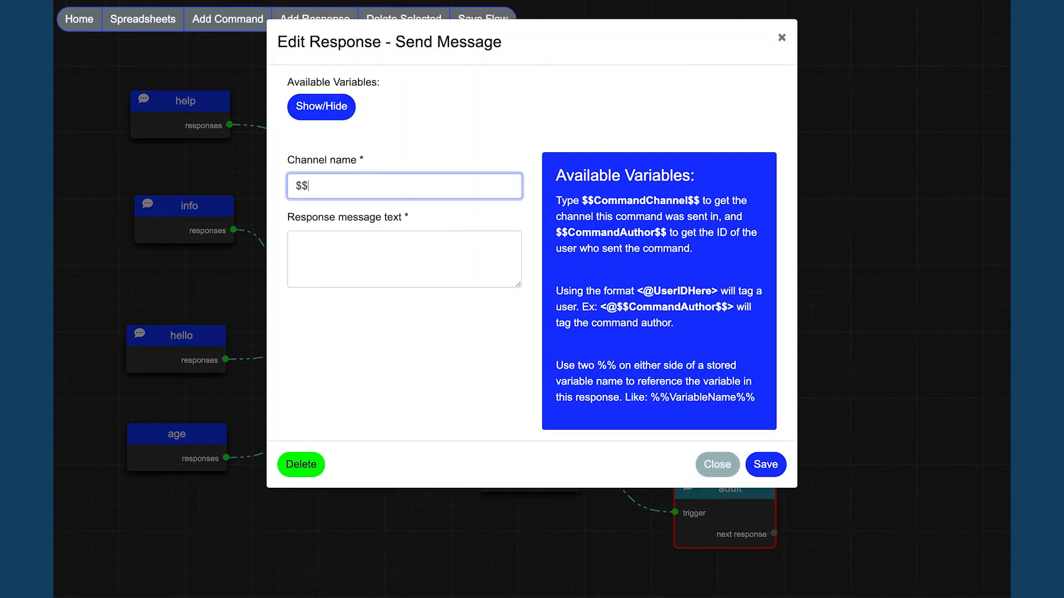
type("c")
key("BackSpace")
type("Command")
type("Channel")
type("$$")
left_click(303, 248)
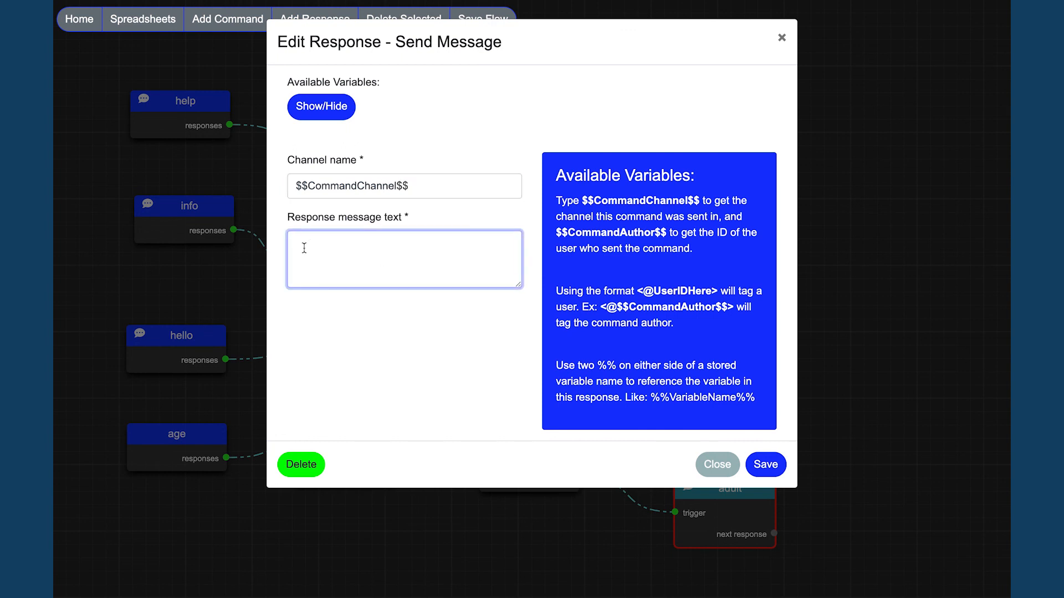
type("You")
type(" are an ")
type("adult.")
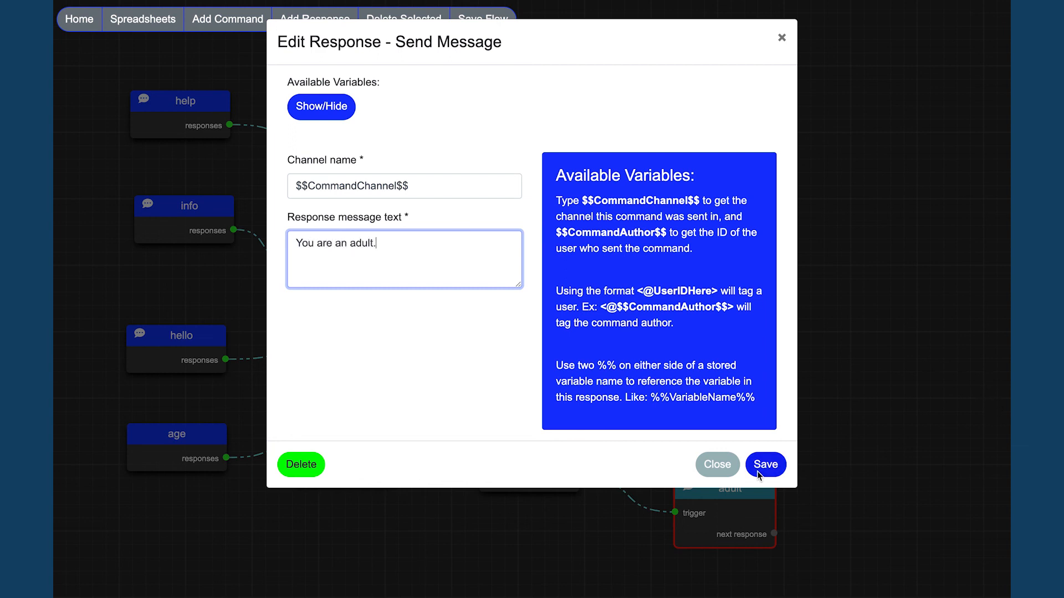
left_click(757, 472)
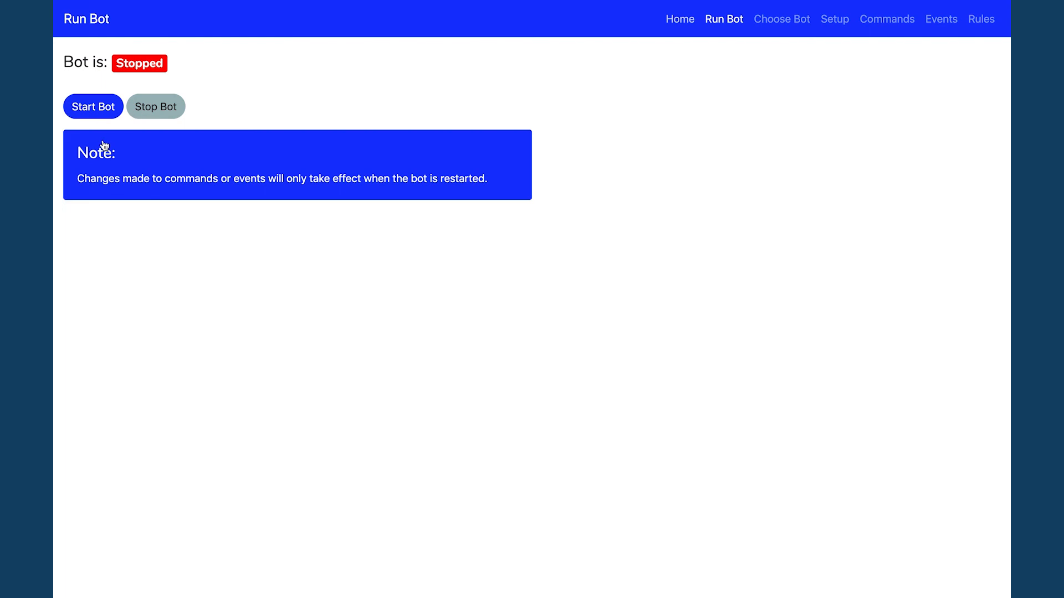
Step: Start the bot and switch over to the Discord chat
left_click(96, 117)
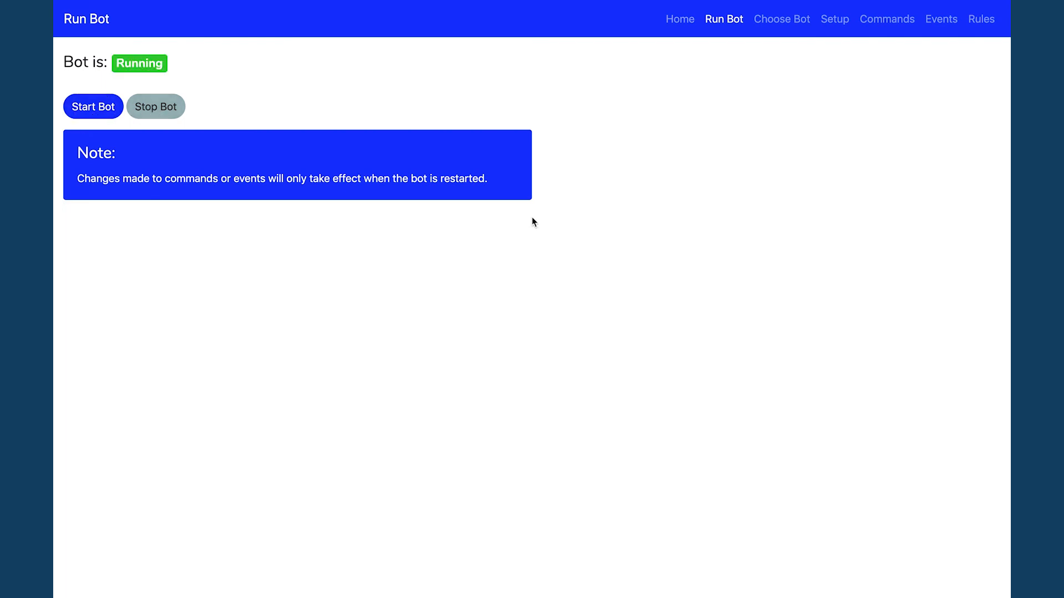
key("super+Tab")
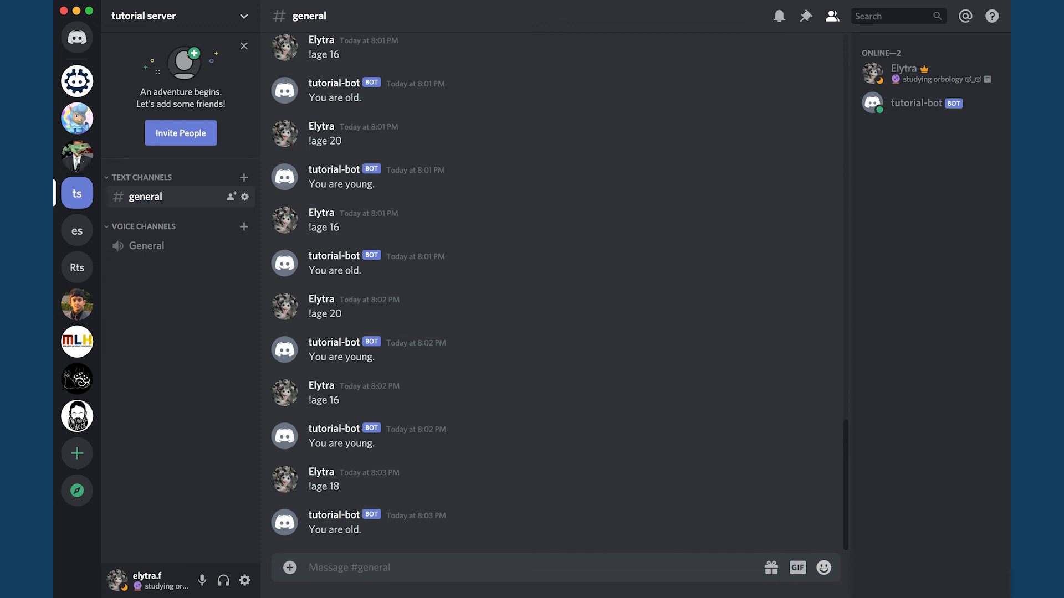
type("!age")
type(" 16")
Step: Send '!age 16' and '!age 30' in #general to check the child and adult replies
key("Return")
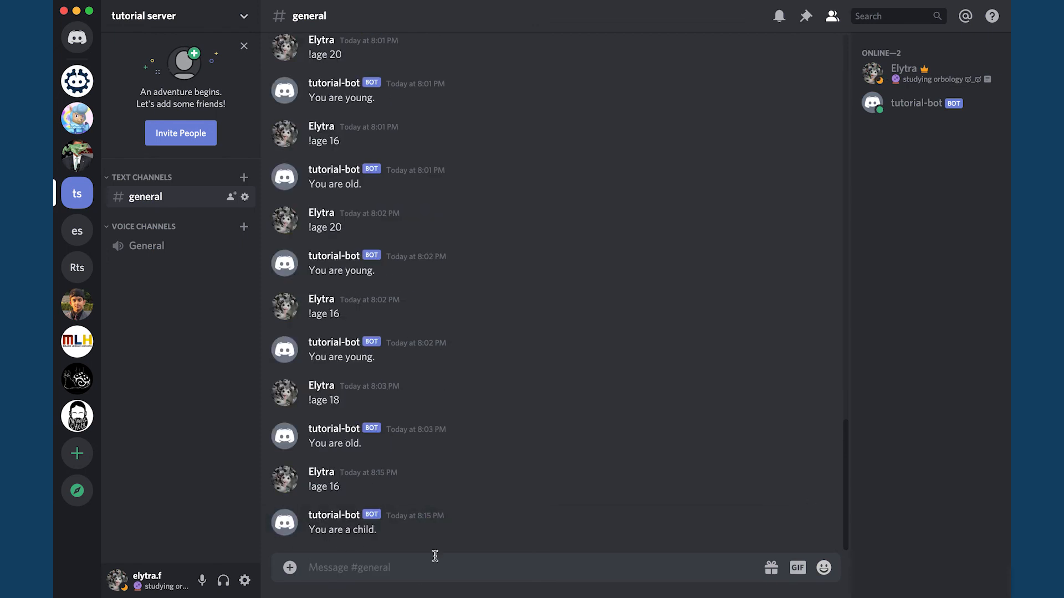
type("!age ")
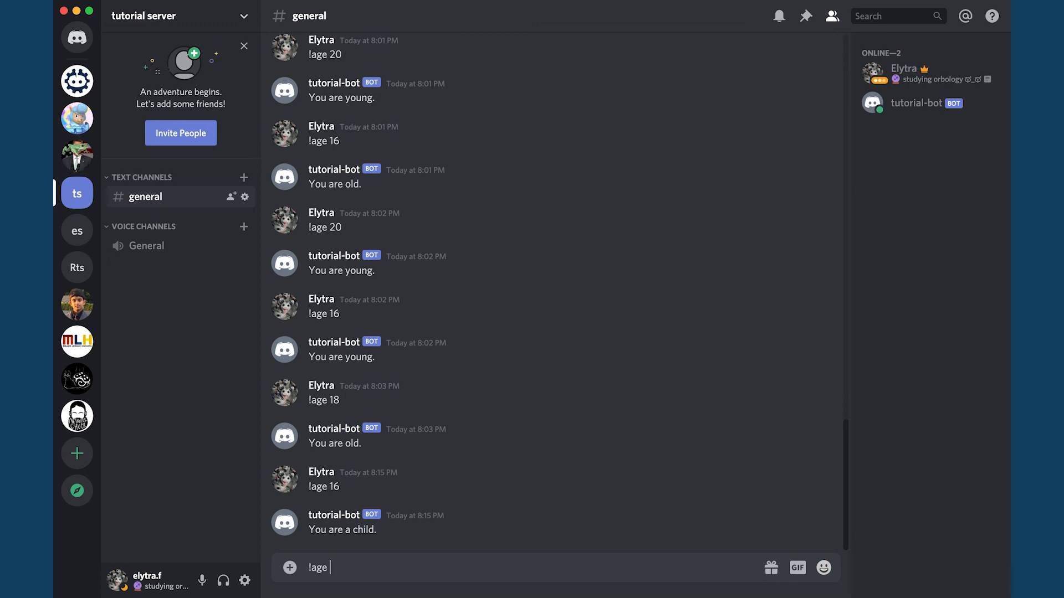
type("30")
key("Return")
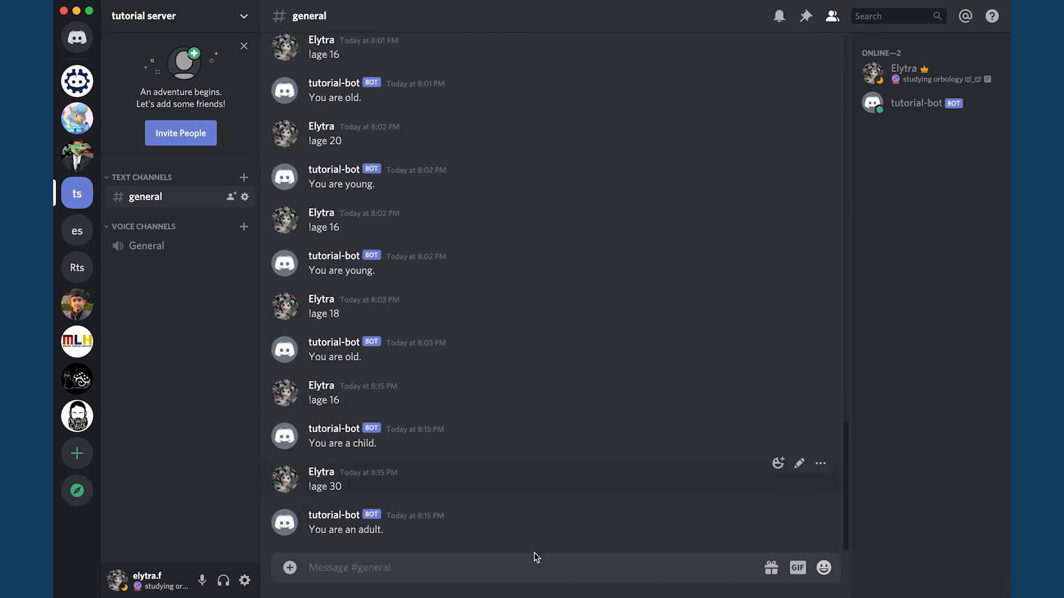
Step: Switch back from Discord to the Run Bot page
mouse_move(440, 427)
key("ctrl+Left")
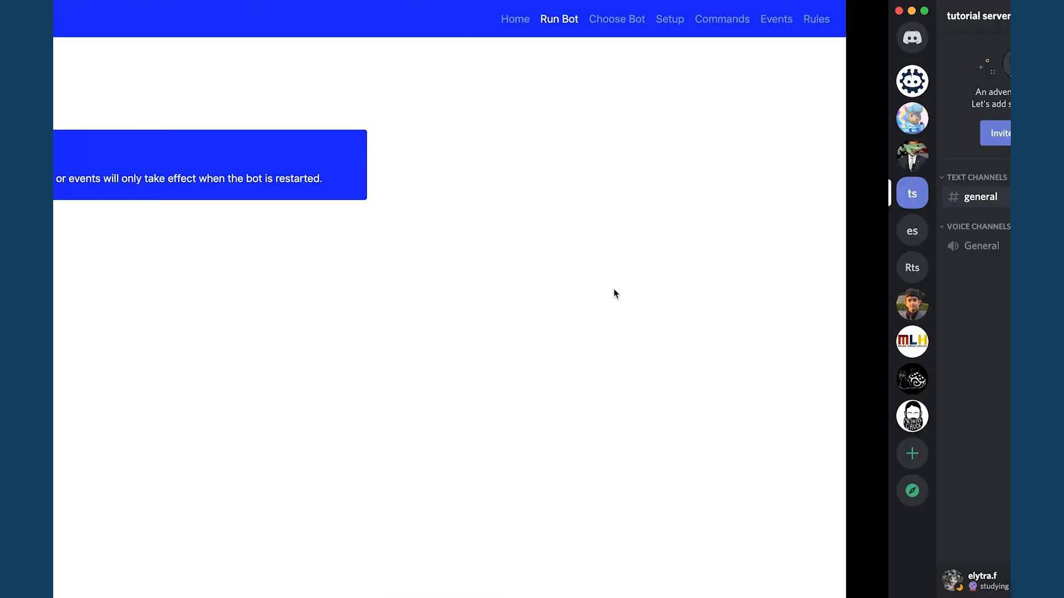